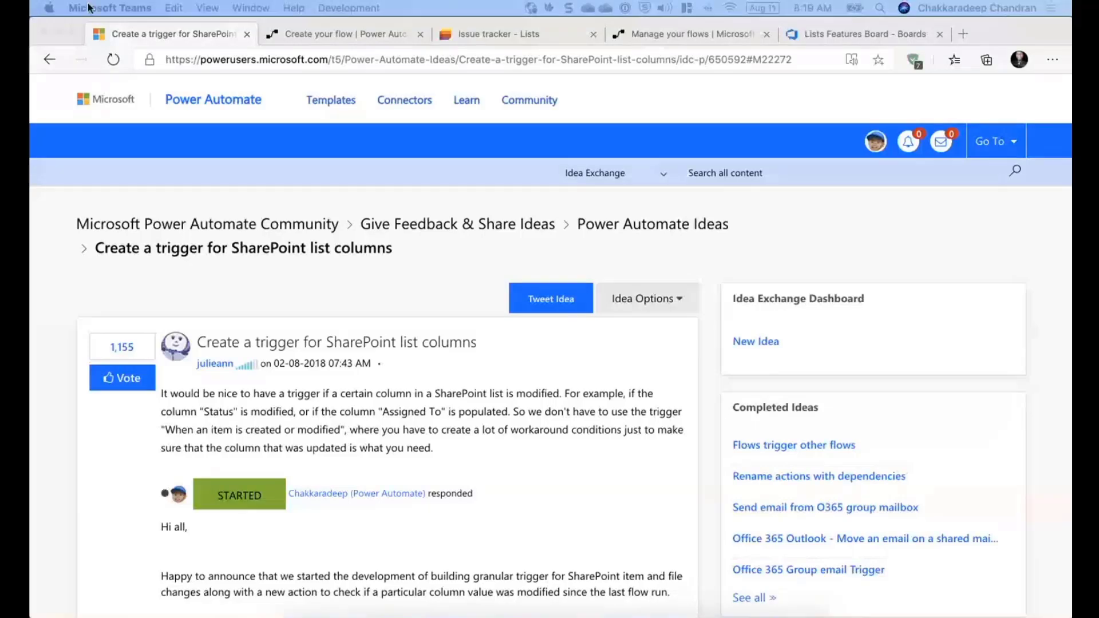
pyautogui.scroll(-1, 110, 421)
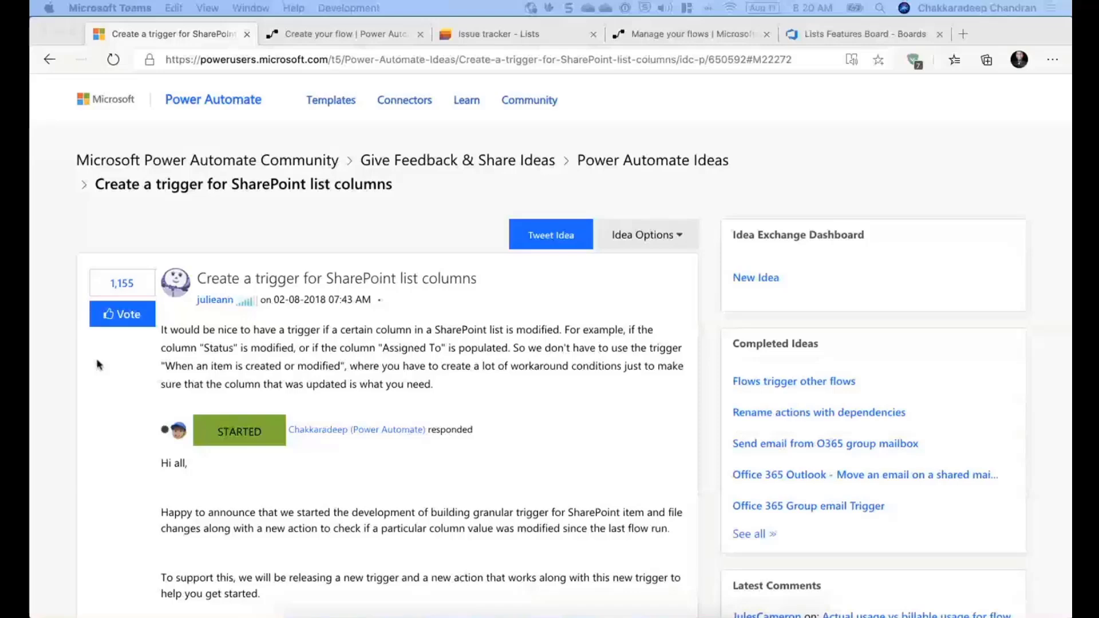
pyautogui.click(369, 171)
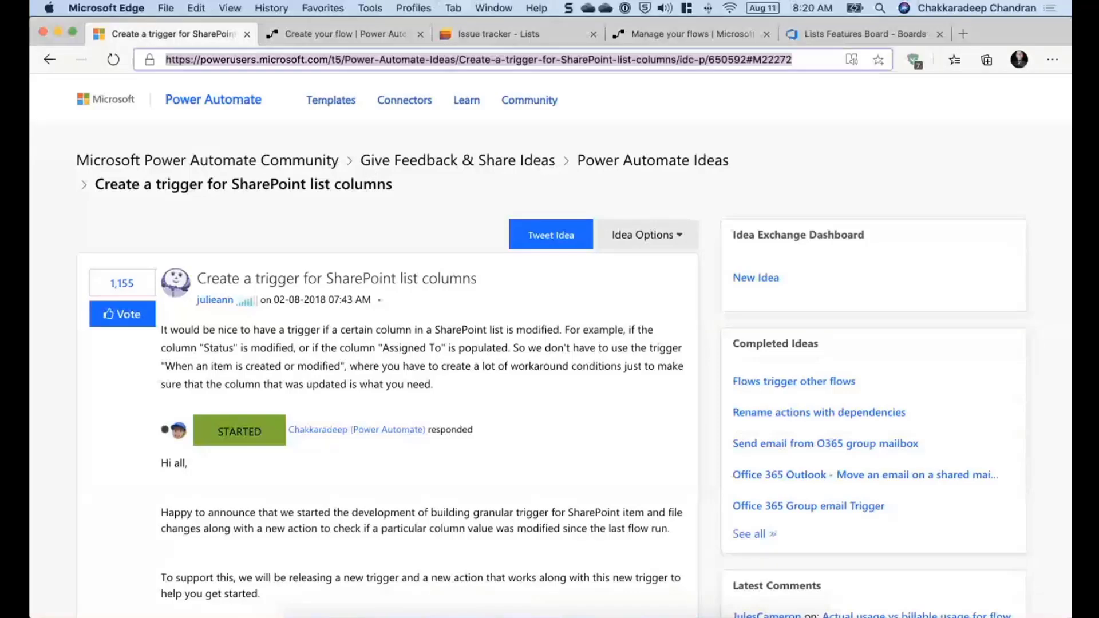
pyautogui.press('super+Tab')
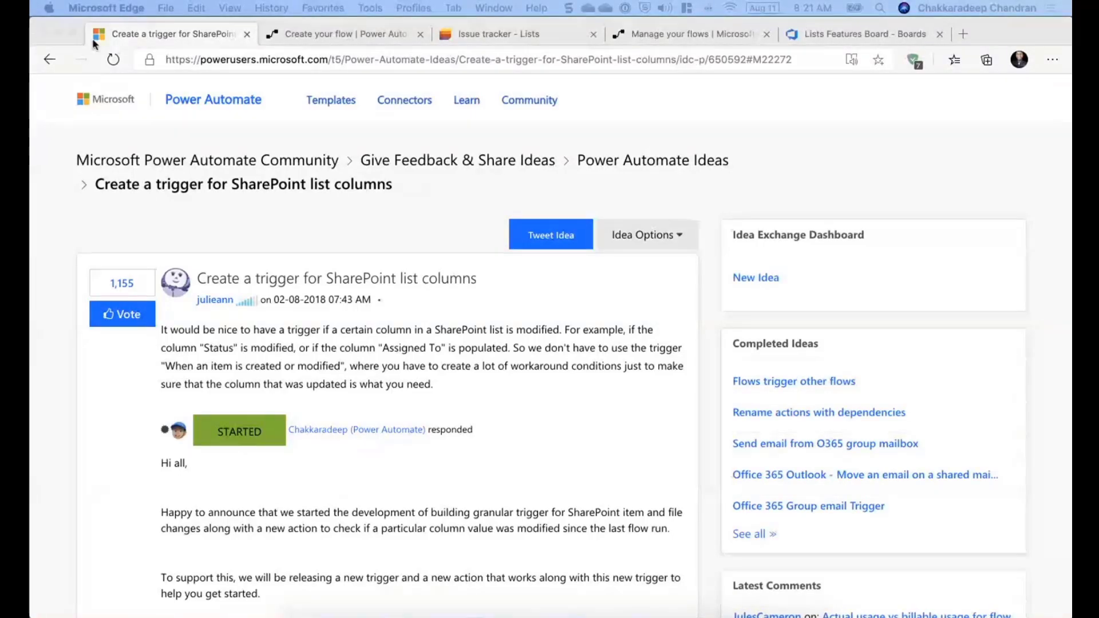
# - Start the new flow with the SharePoint trigger 'When an item or a file is modified'
pyautogui.click(328, 35)
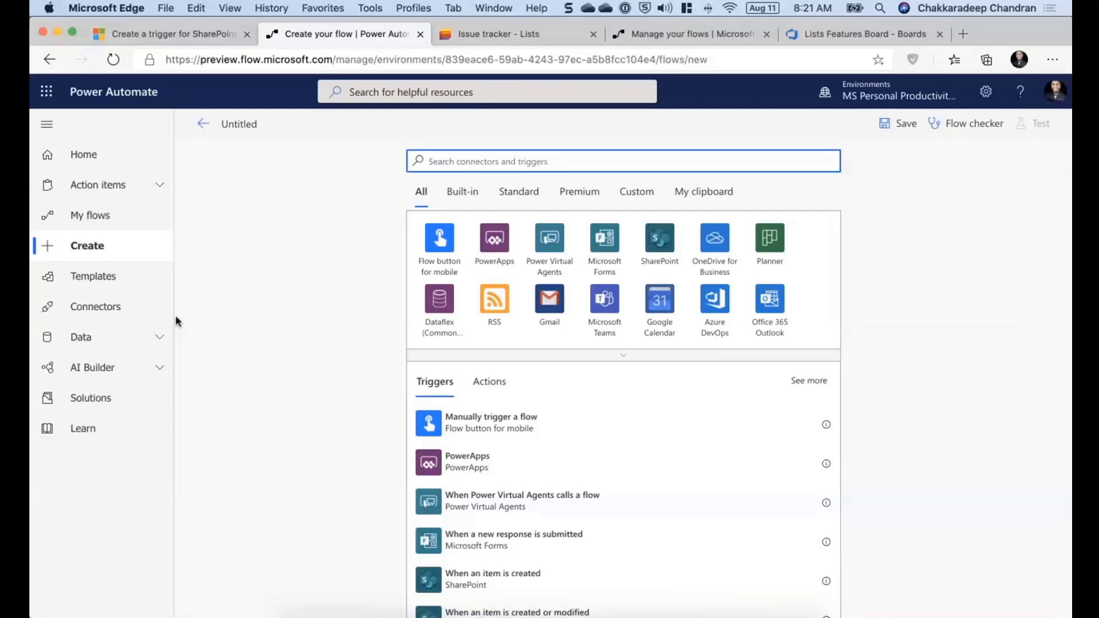
pyautogui.click(667, 253)
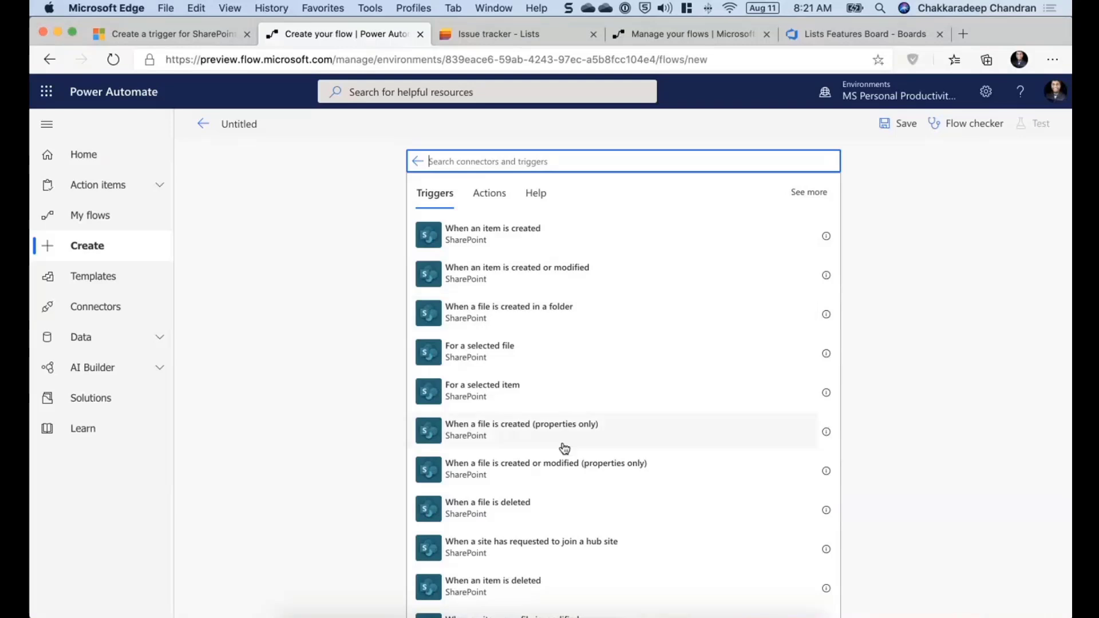
pyautogui.scroll(-3, 565, 448)
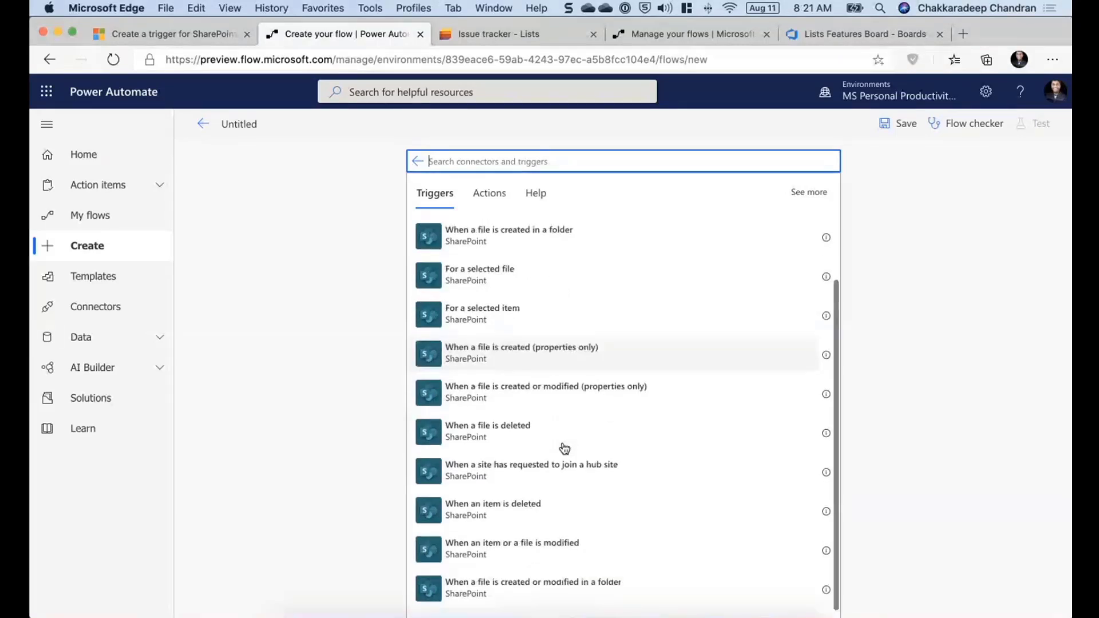
pyautogui.scroll(-1, 565, 448)
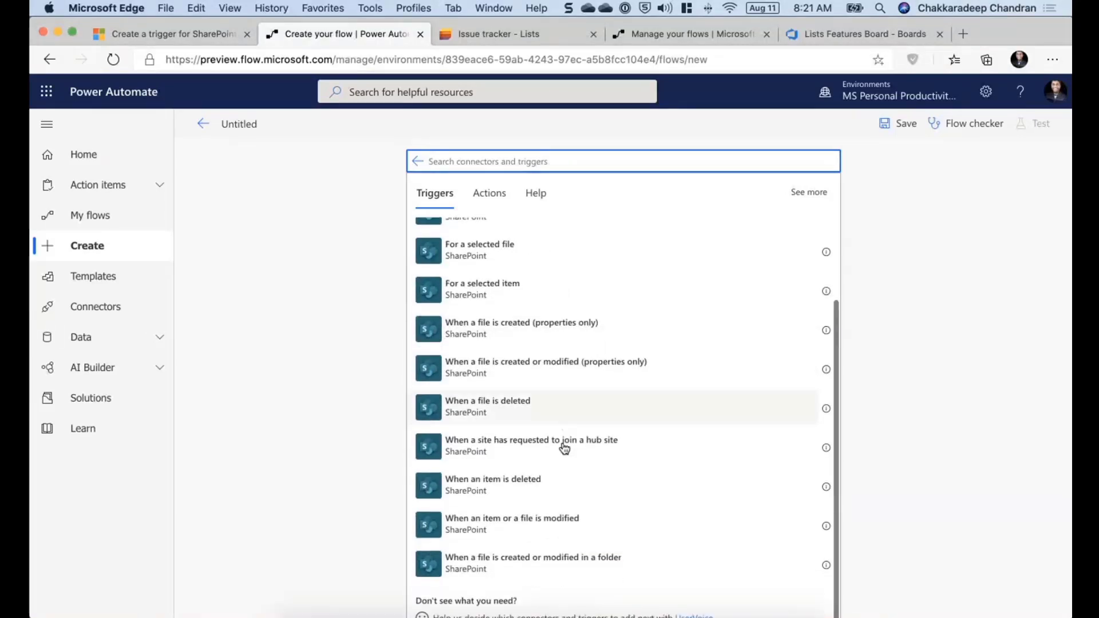
pyautogui.click(518, 537)
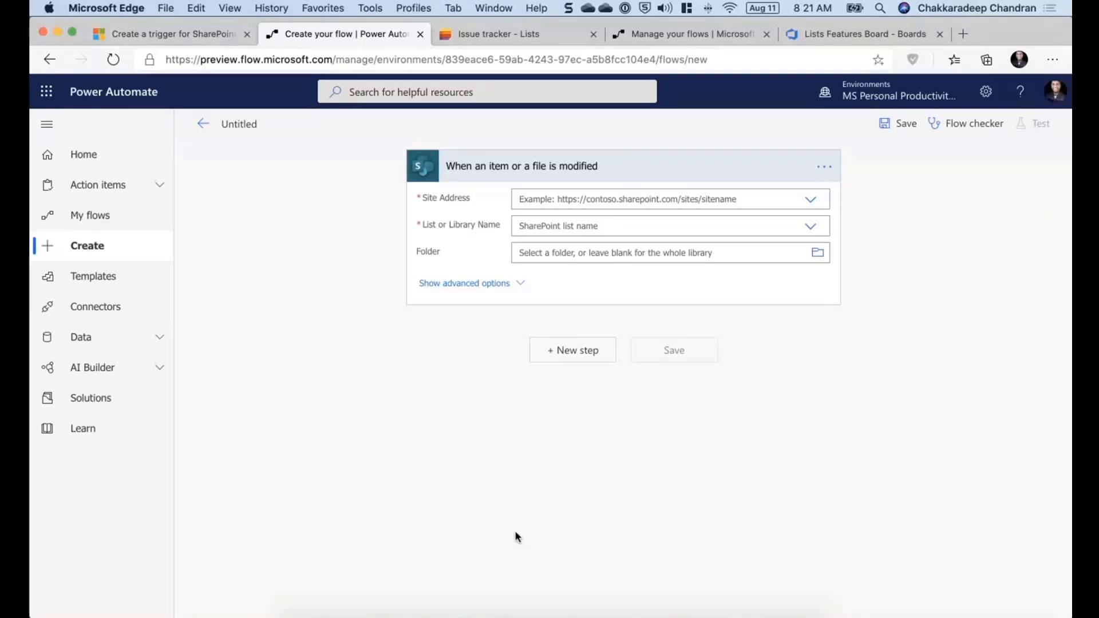
# - Set the trigger's site address to List Experiences and its list to Asset Manager
pyautogui.click(812, 198)
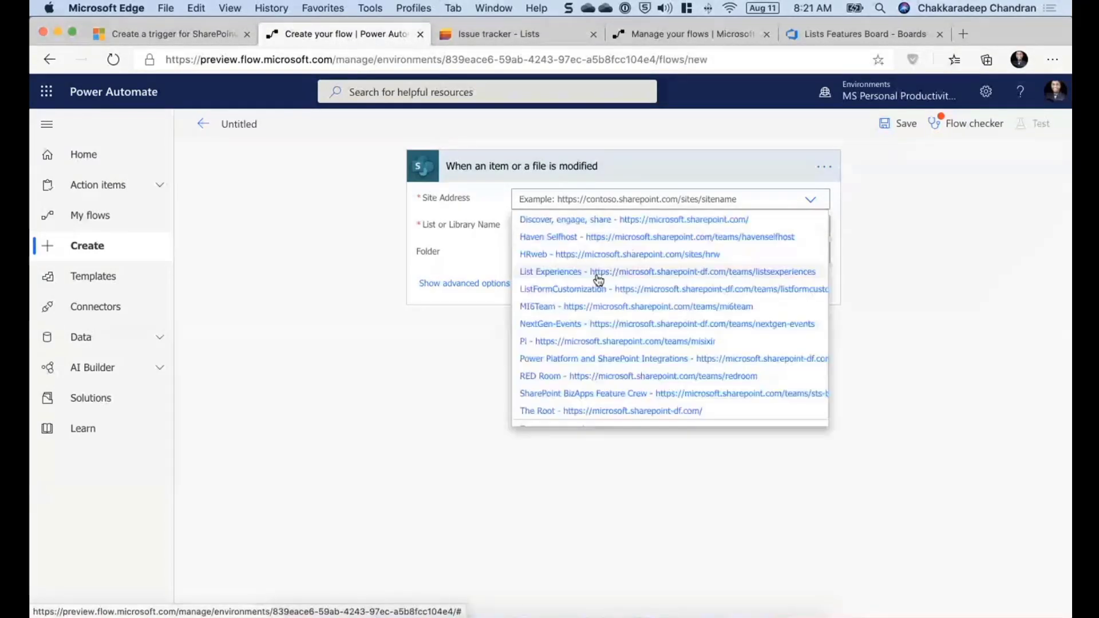
pyautogui.click(596, 278)
pyautogui.click(812, 245)
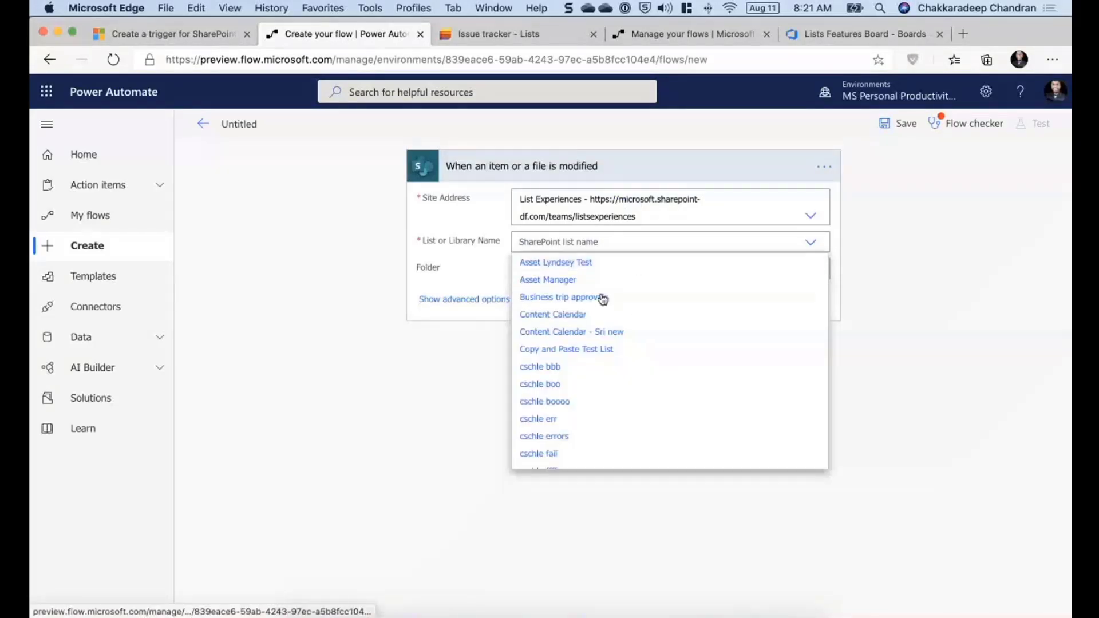
pyautogui.click(591, 280)
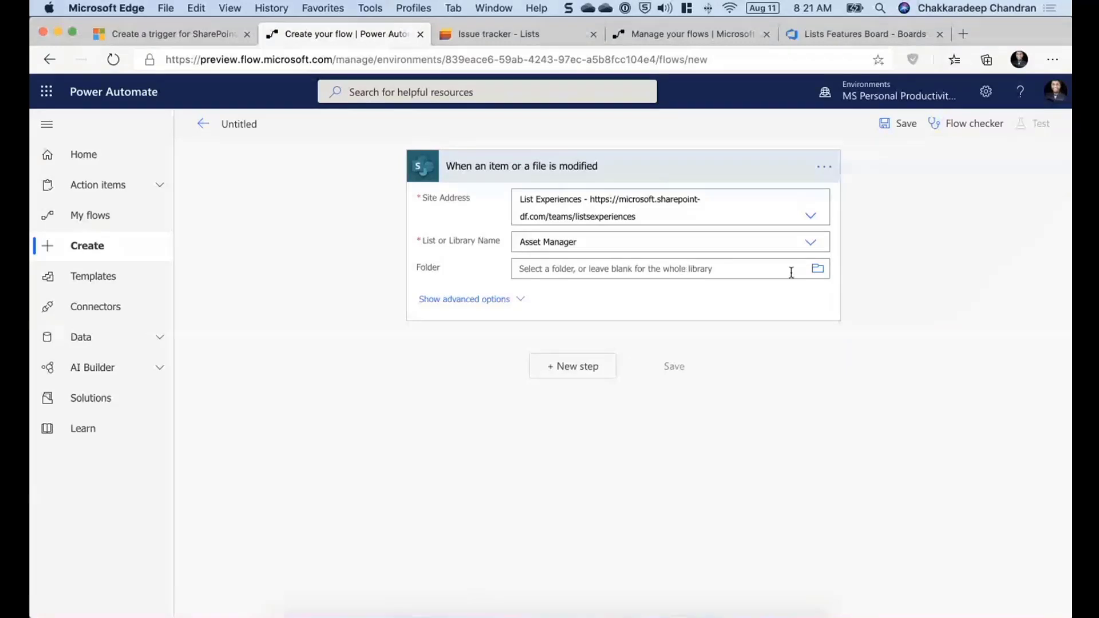
pyautogui.click(810, 242)
pyautogui.scroll(-3, 619, 392)
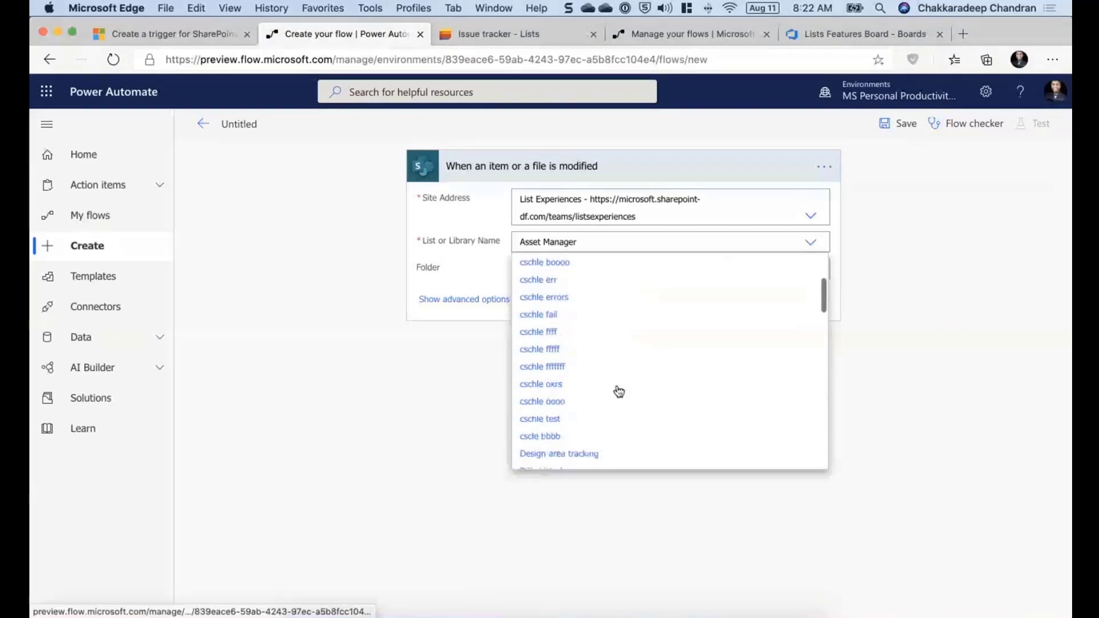
pyautogui.scroll(-10, 619, 392)
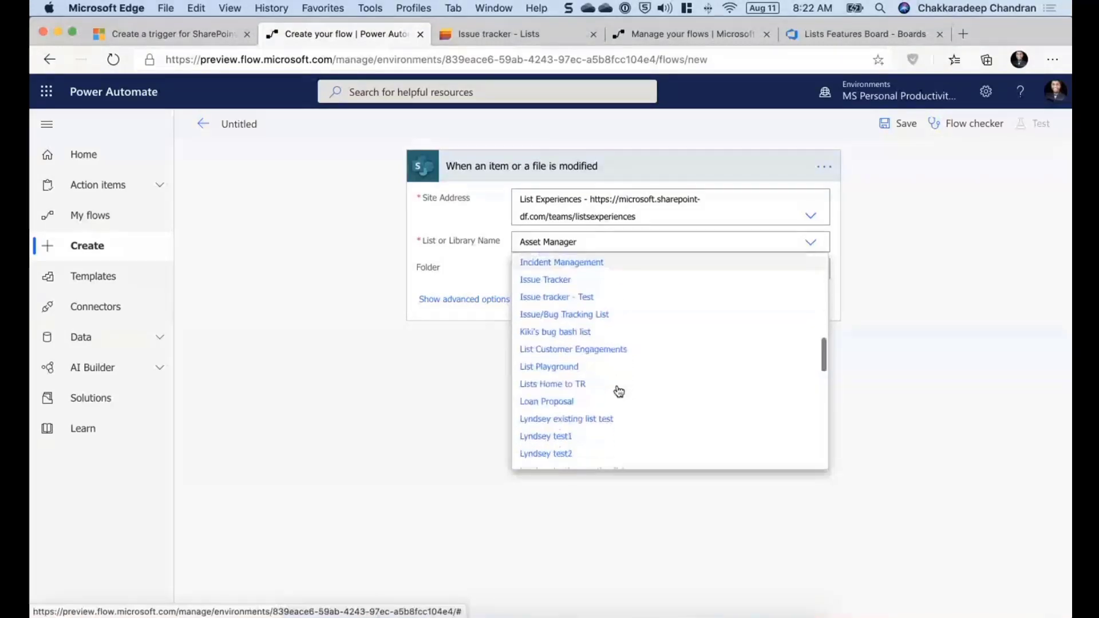
pyautogui.scroll(-5, 619, 392)
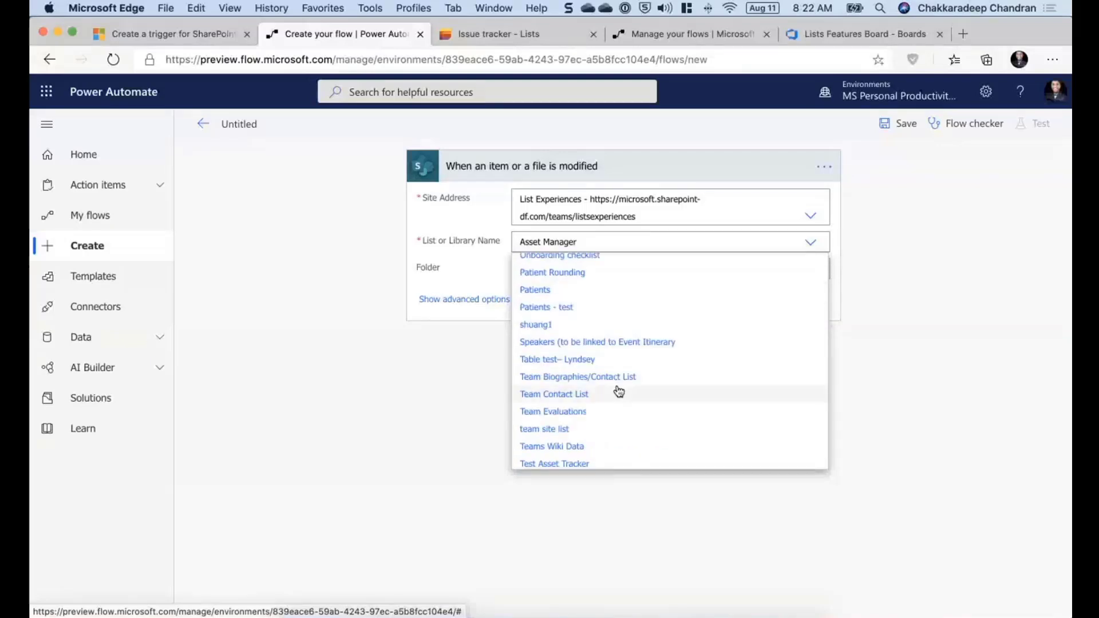
pyautogui.click(329, 389)
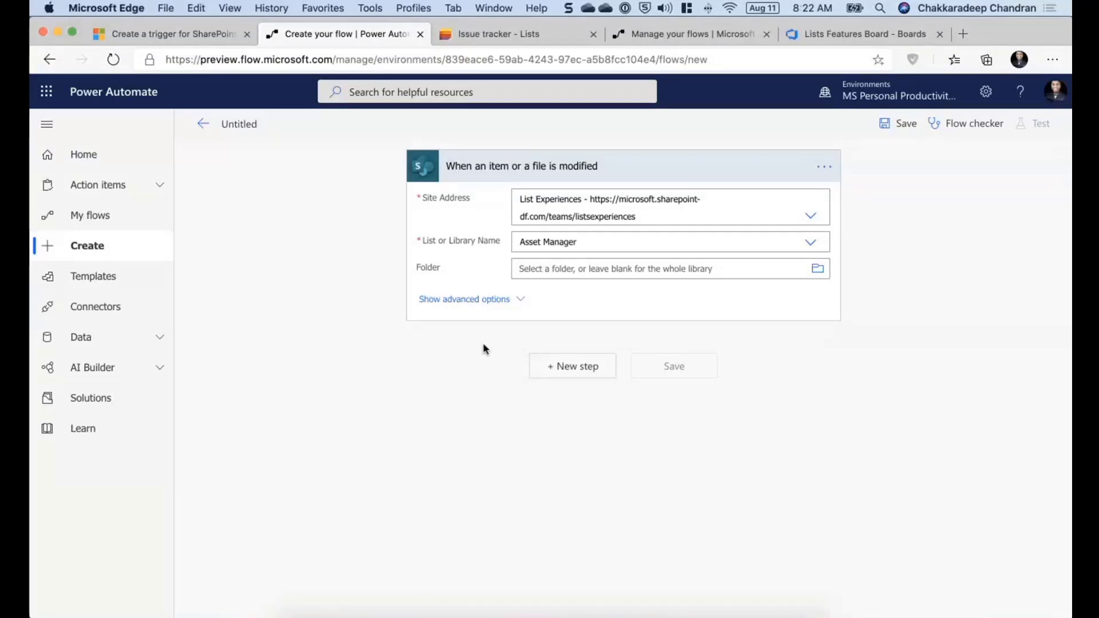
# - Expand the trigger's advanced options and add the SharePoint action 'Get changes for an item or a file (properties only)'
pyautogui.click(479, 299)
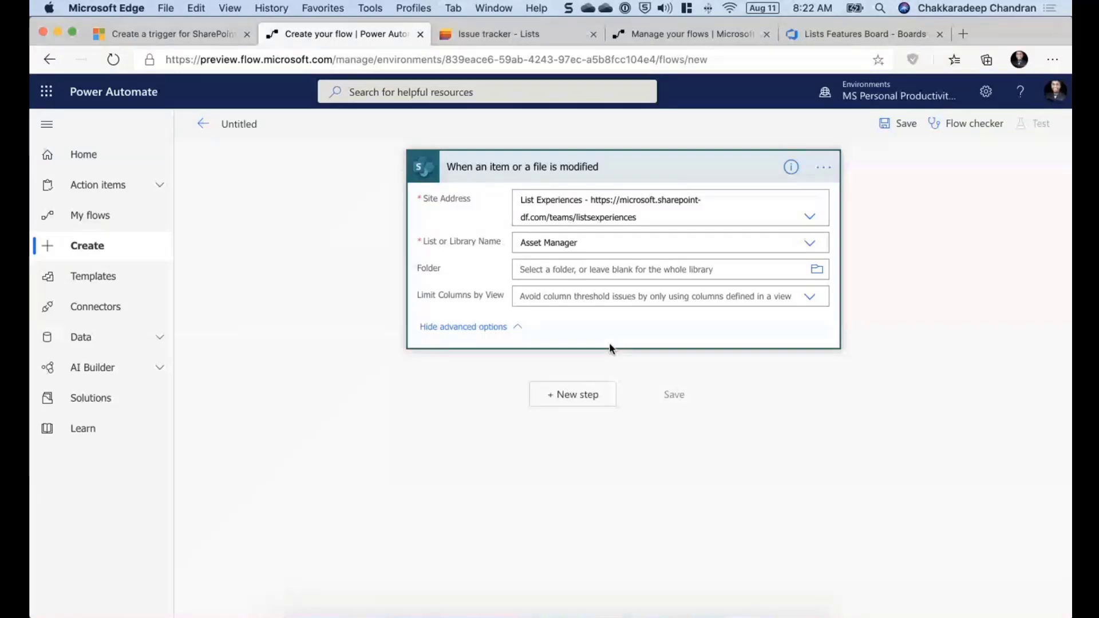
pyautogui.click(582, 408)
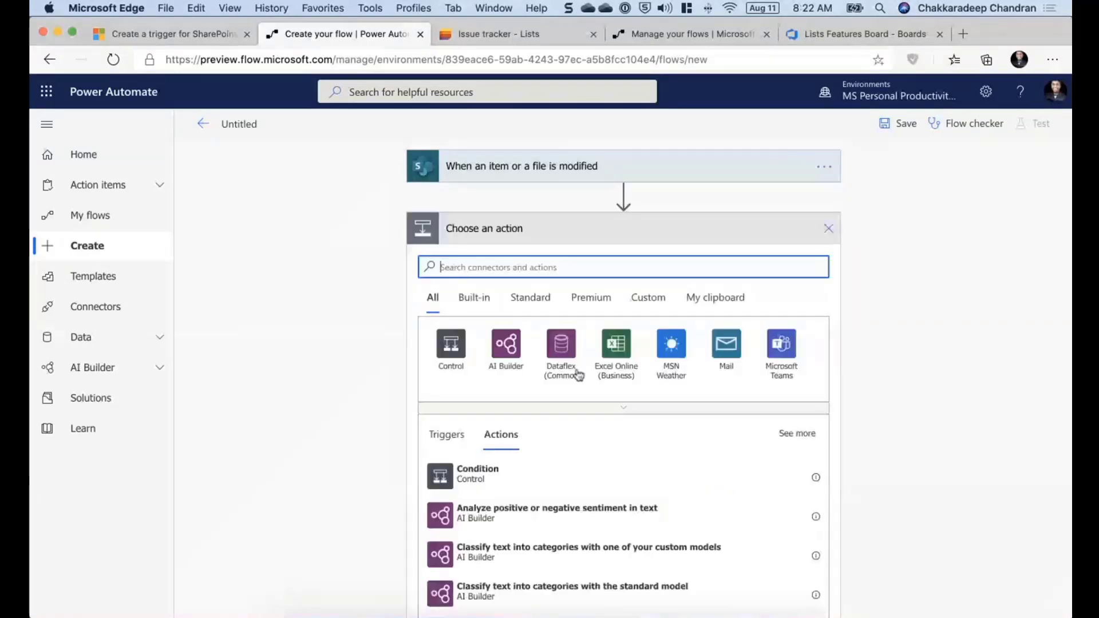
pyautogui.write('get changes')
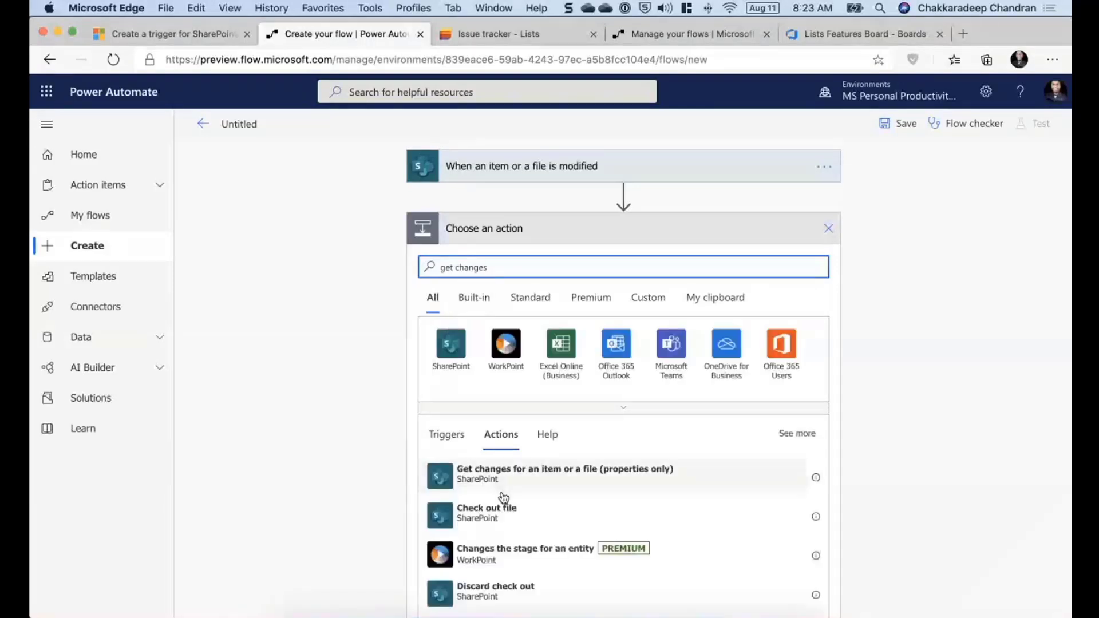
pyautogui.click(547, 487)
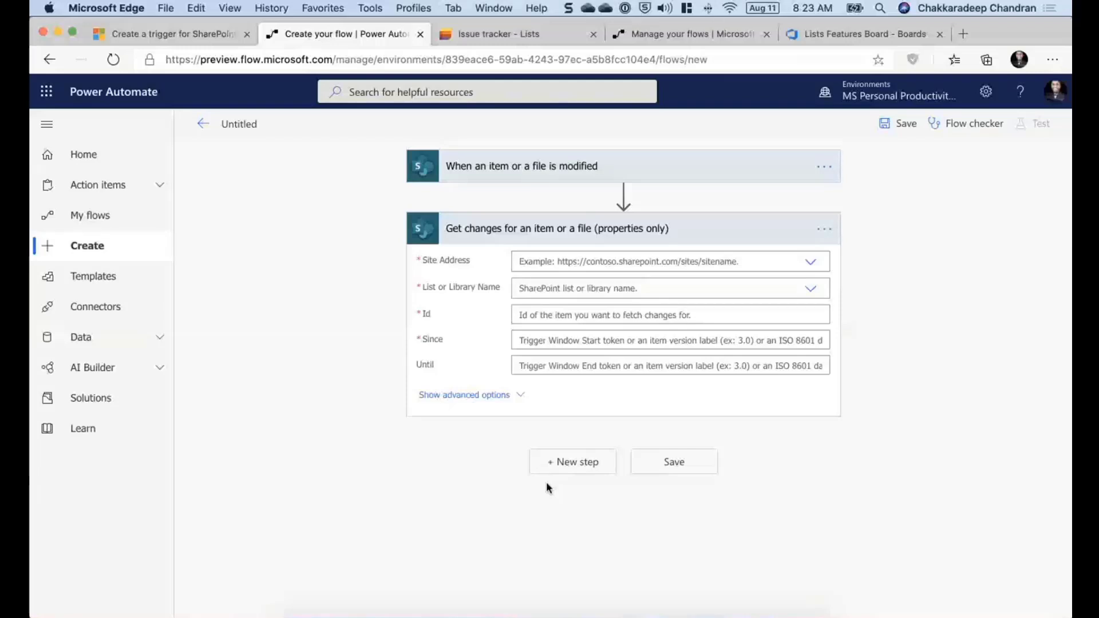
# - Set the Get changes action's site address to List Experiences and its list to Asset Manager
pyautogui.click(550, 167)
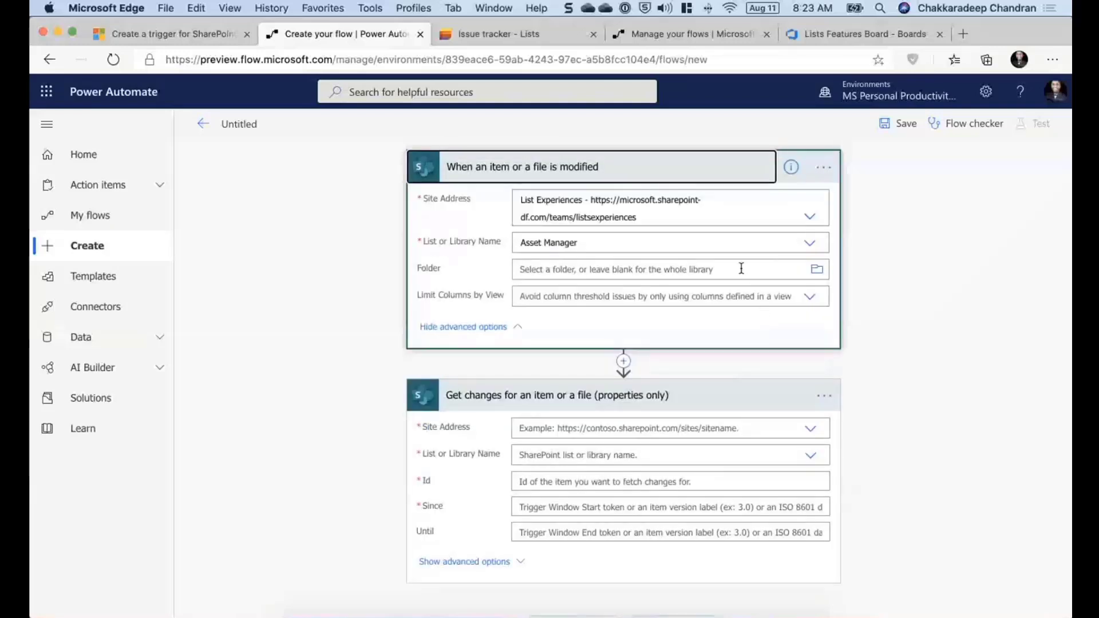
pyautogui.click(810, 428)
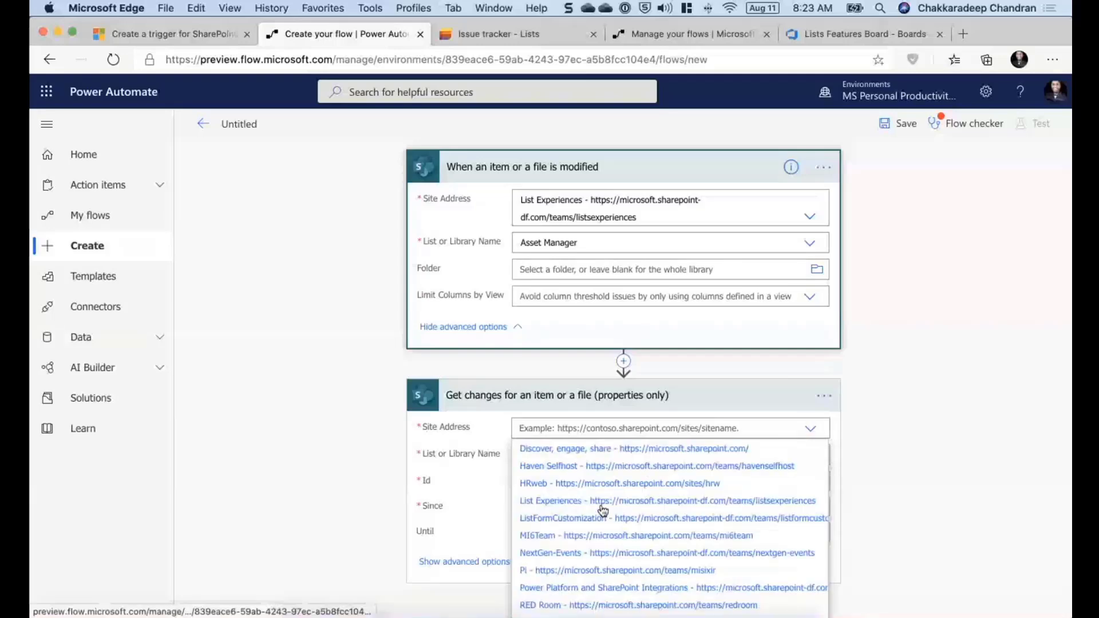
pyautogui.click(603, 501)
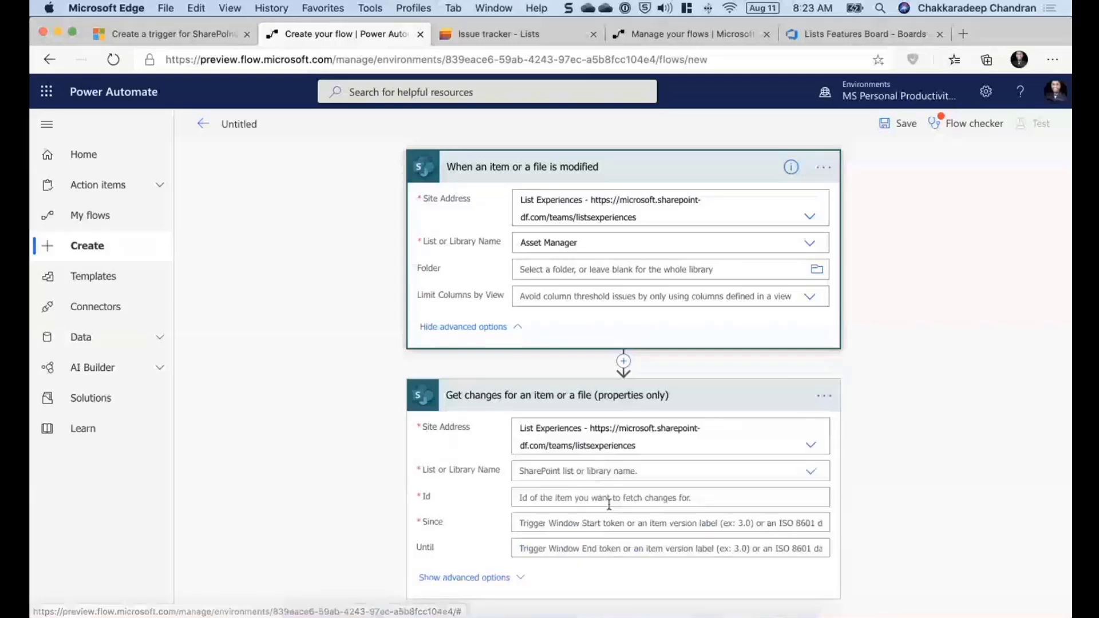
pyautogui.click(810, 471)
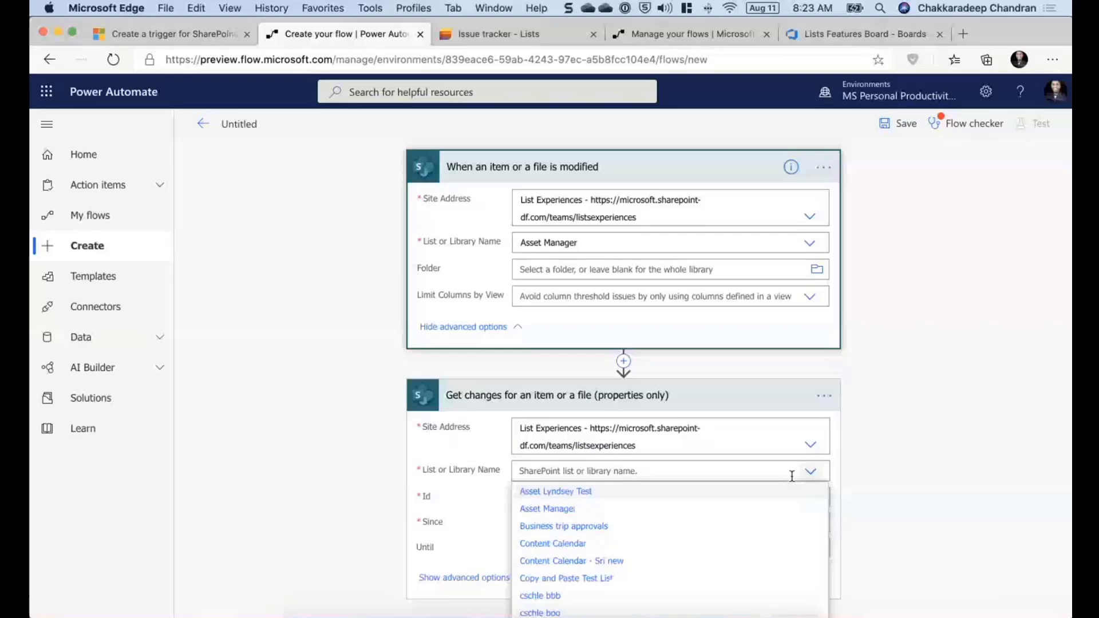
pyautogui.click(533, 509)
# - Fill the action's Id field with the trigger's ID dynamic content
pyautogui.scroll(-2, 366, 528)
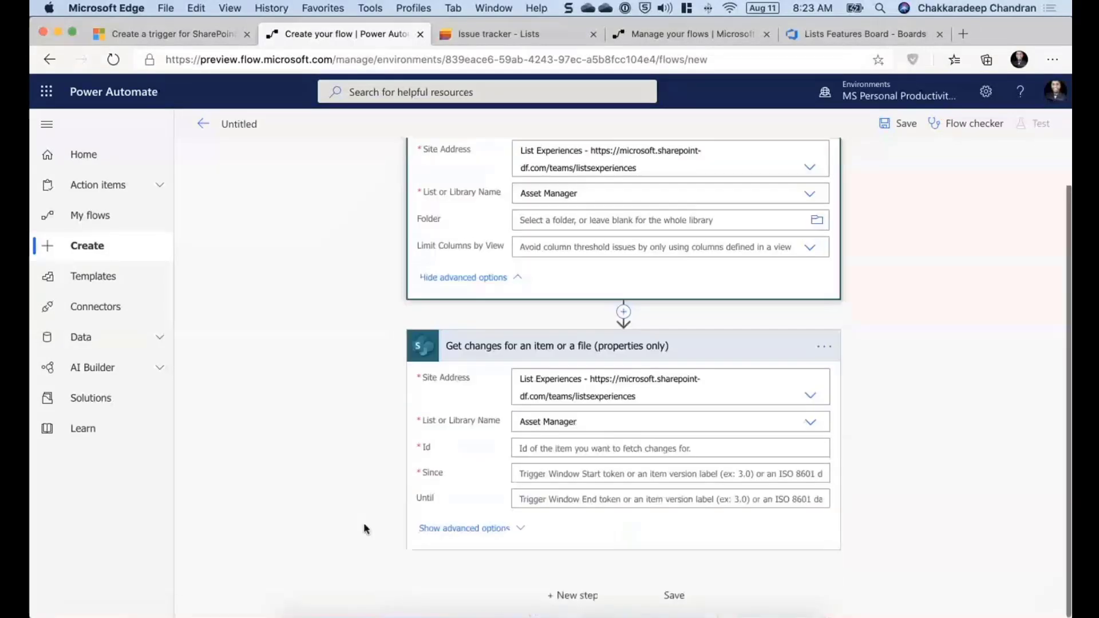
pyautogui.click(588, 448)
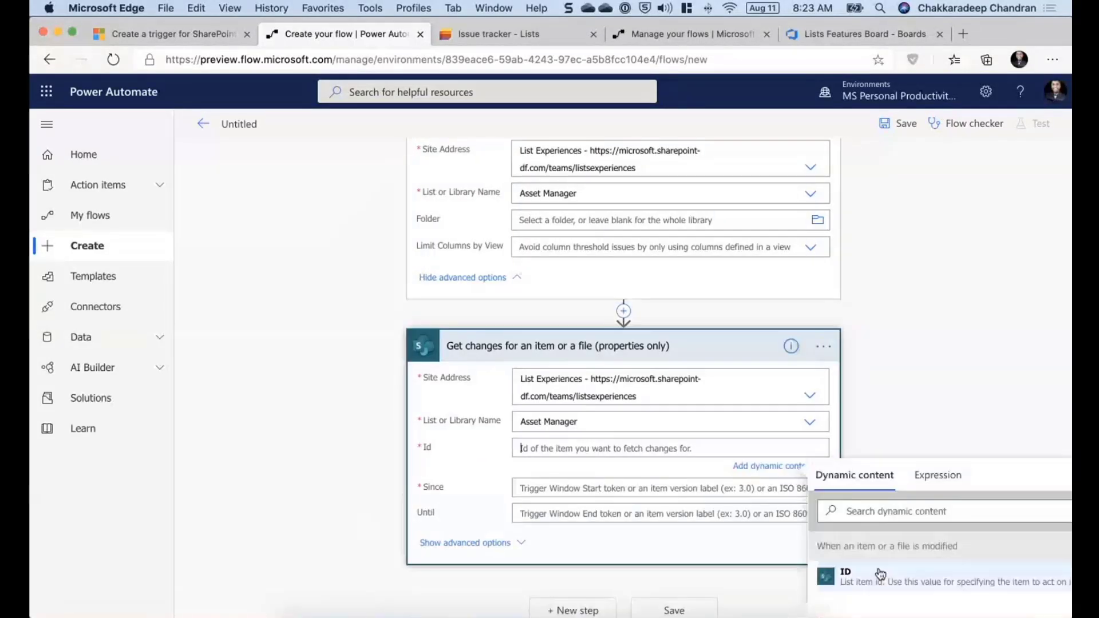
pyautogui.click(853, 479)
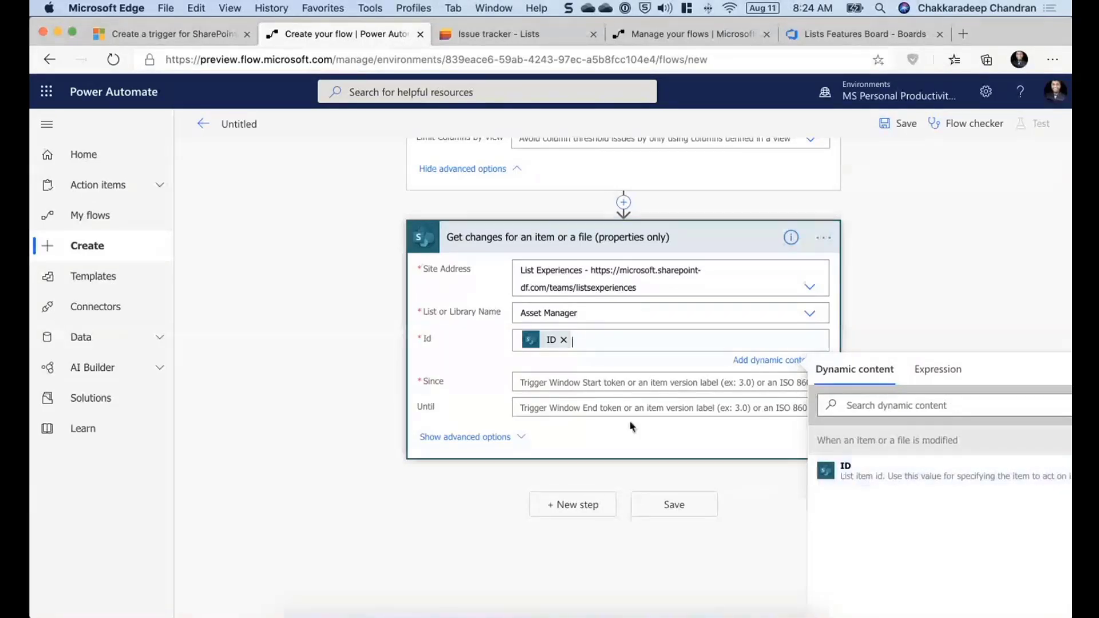
# - Browse the trigger's dynamic content available for the action's Since field
pyautogui.click(559, 382)
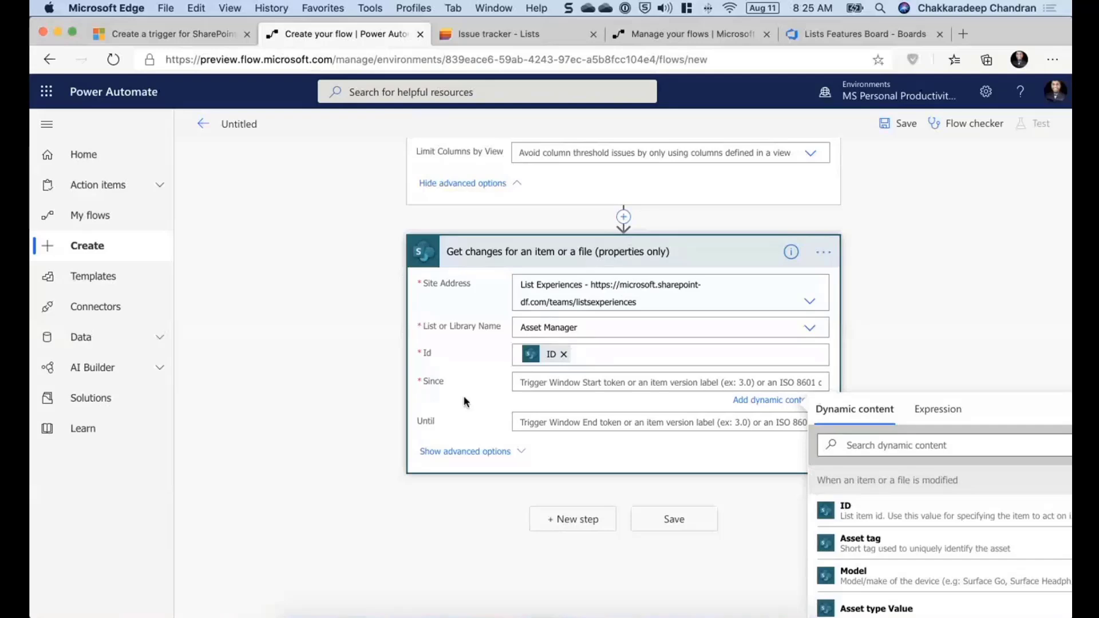
pyautogui.scroll(3, 464, 401)
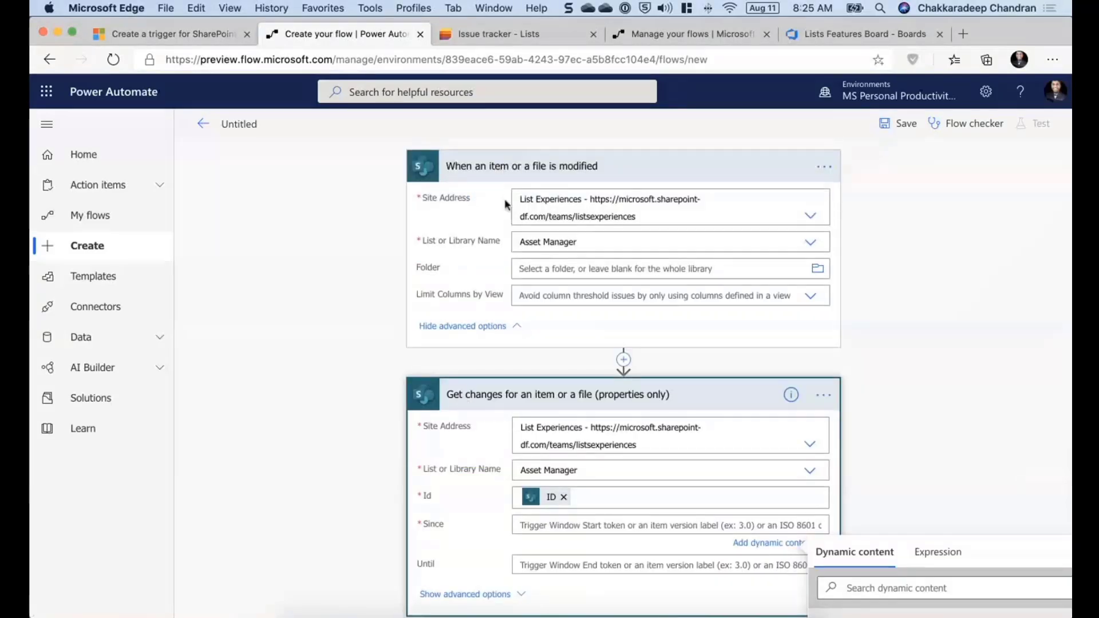
pyautogui.scroll(-4, 506, 204)
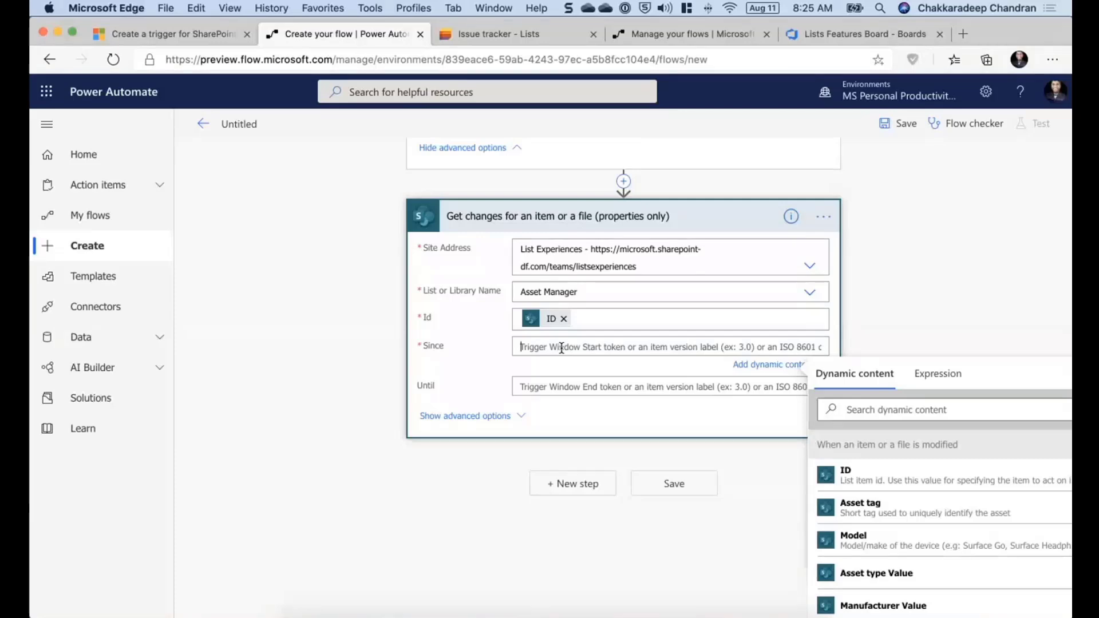
pyautogui.scroll(-3, 999, 499)
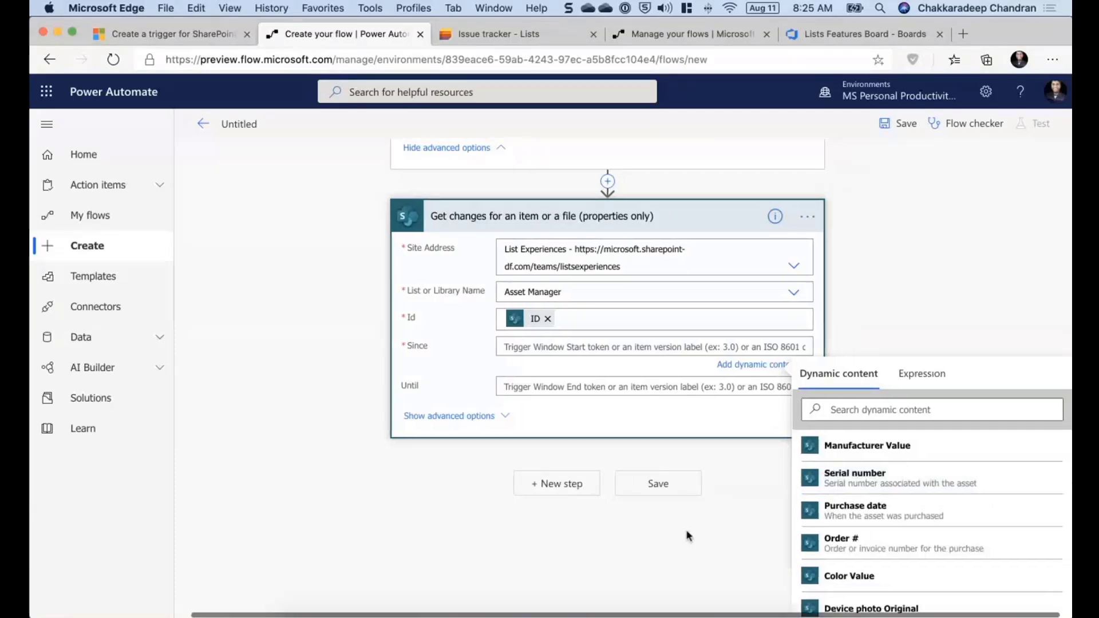
pyautogui.scroll(-3, 876, 536)
pyautogui.scroll(-5, 876, 535)
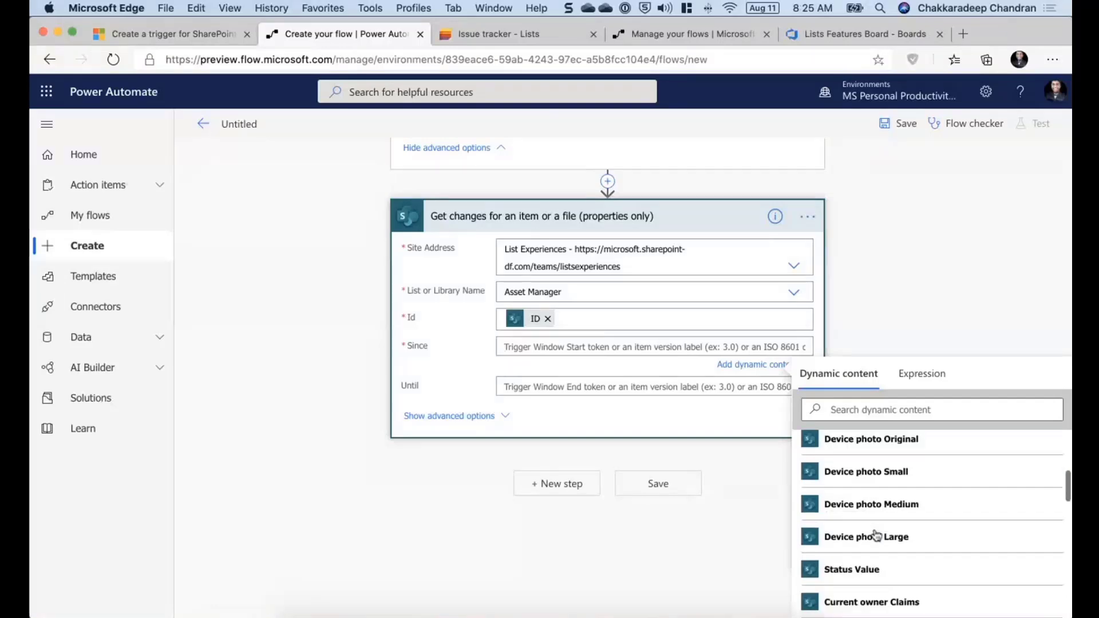
pyautogui.scroll(-3, 876, 535)
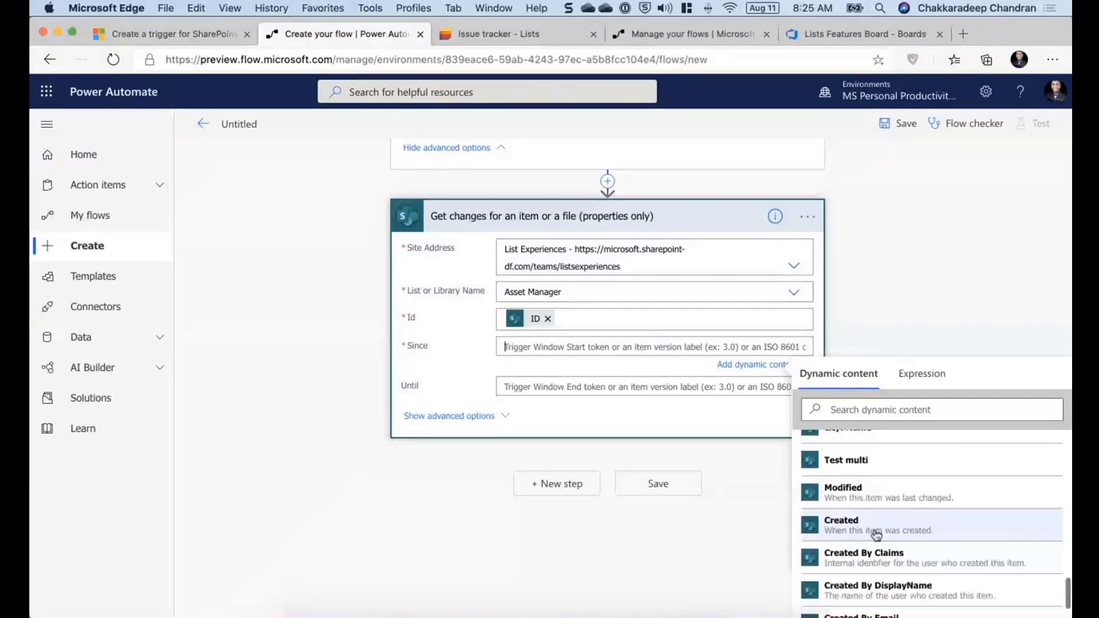
pyautogui.scroll(3, 877, 535)
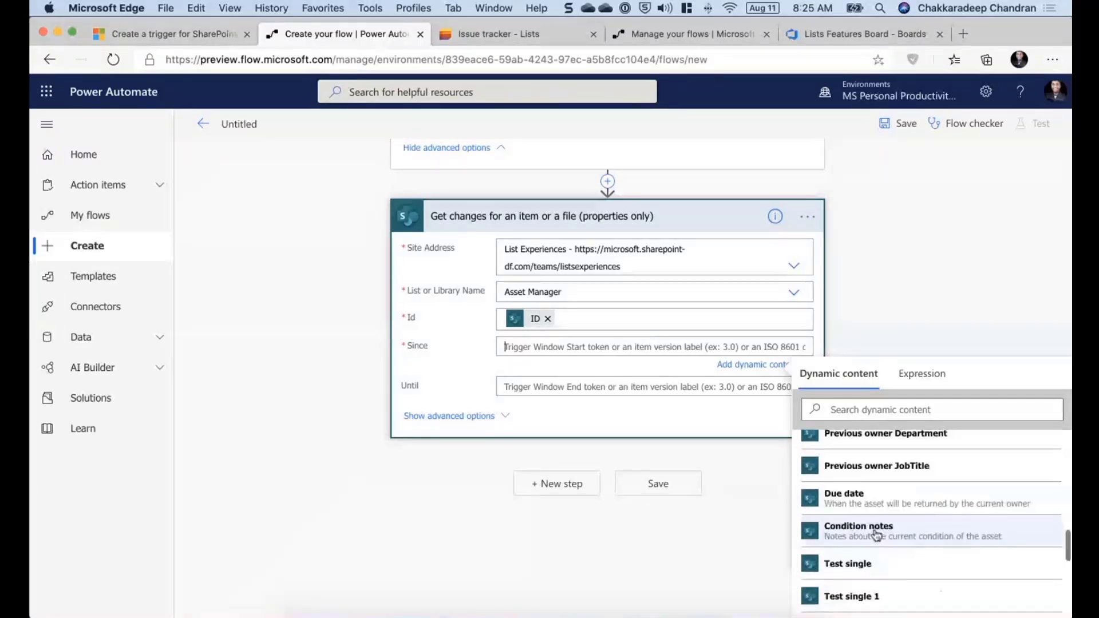
pyautogui.scroll(3, 876, 535)
# - Search the dynamic content for 'token' and set Since to Trigger Window Start Token
pyautogui.click(882, 404)
pyautogui.write('token')
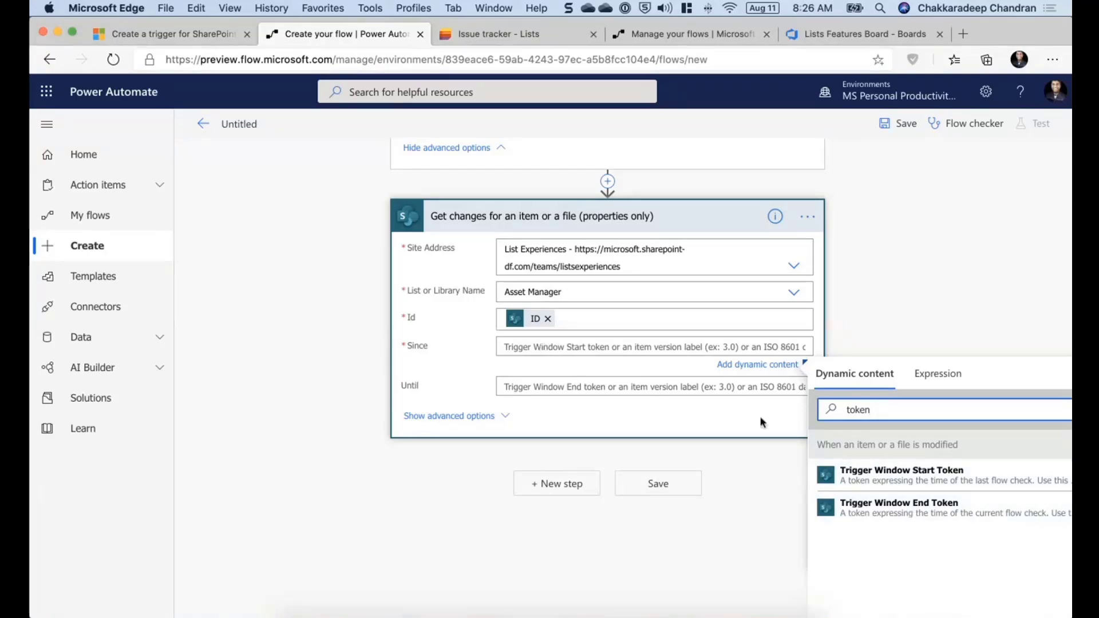
pyautogui.click(889, 487)
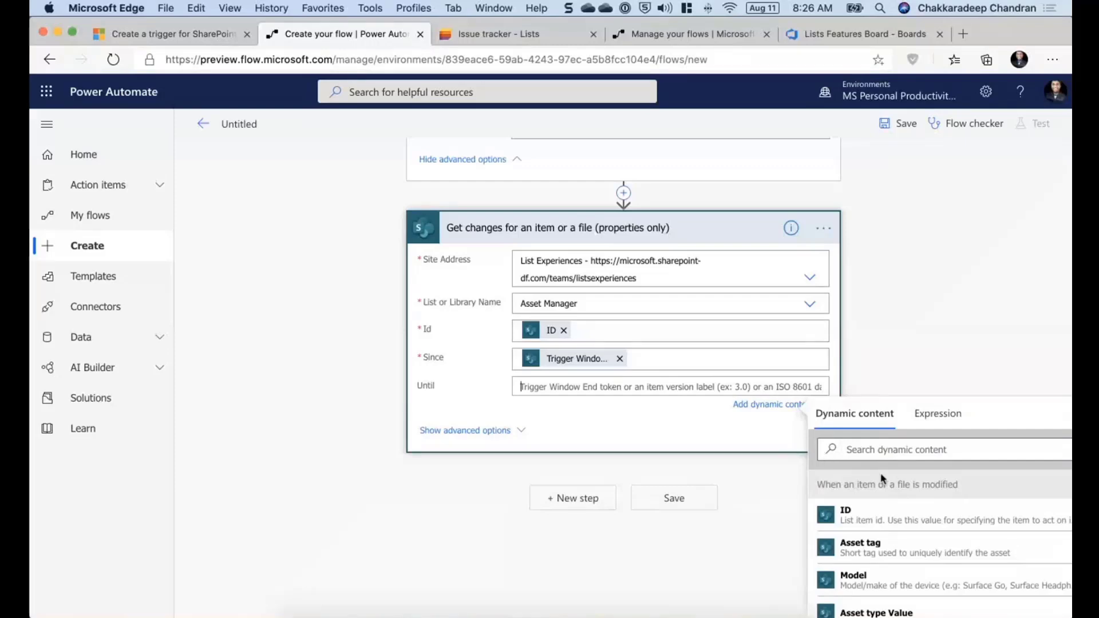
# - Search the dynamic content for 'token' and set the Until field to Trigger Window End Token
pyautogui.write('token')
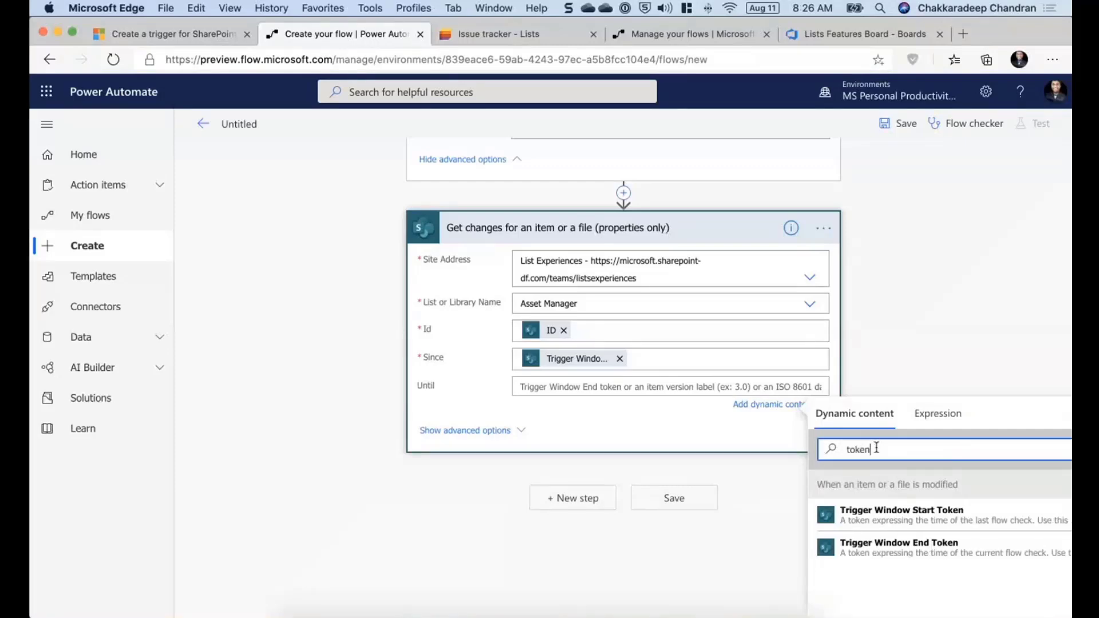
pyautogui.click(895, 557)
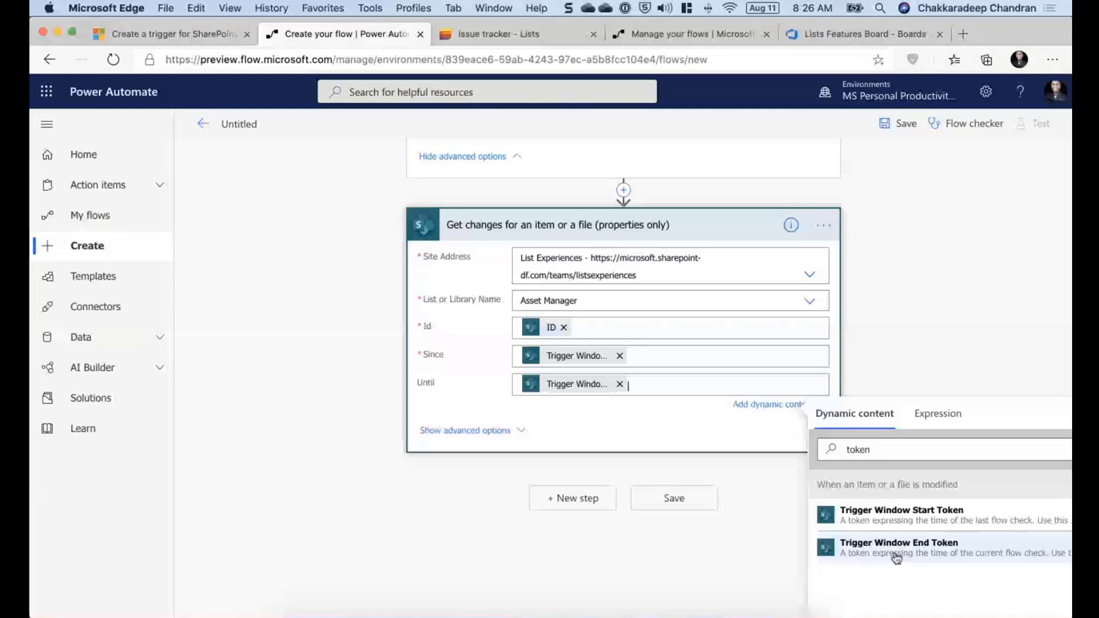
# - Review the Get changes action's description and its advanced options, including Include Minor Versions
pyautogui.click(742, 227)
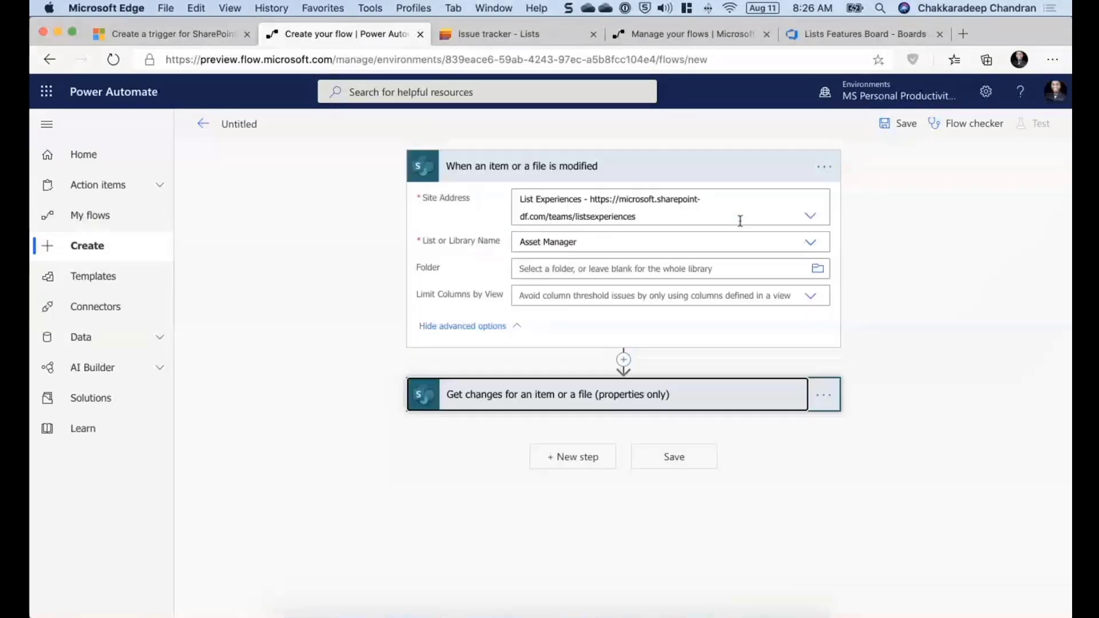
pyautogui.click(672, 398)
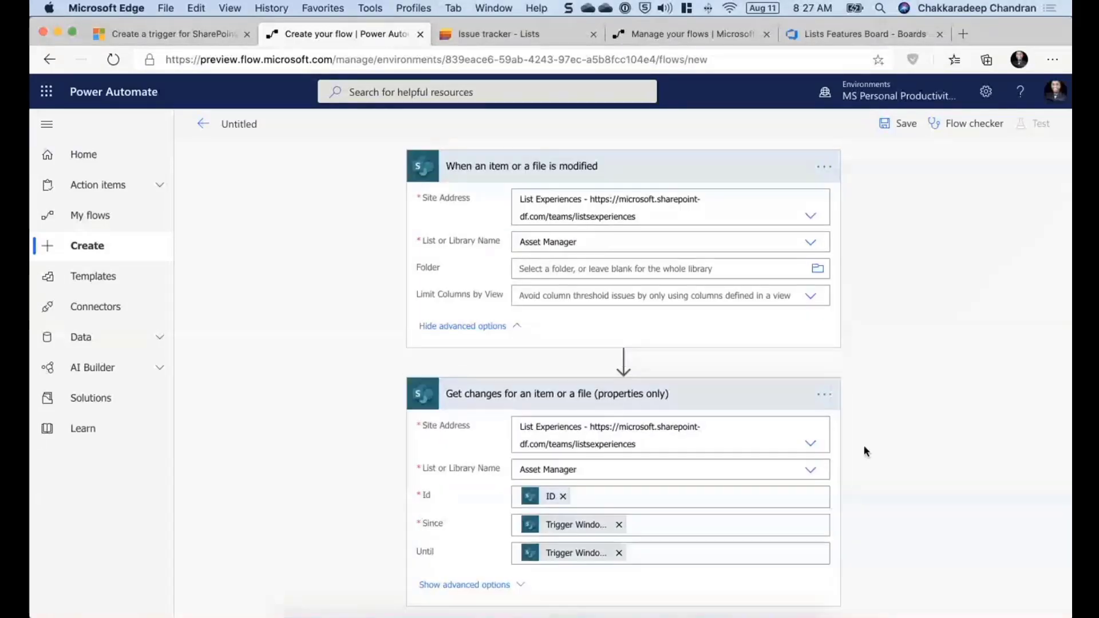
pyautogui.scroll(-2, 864, 446)
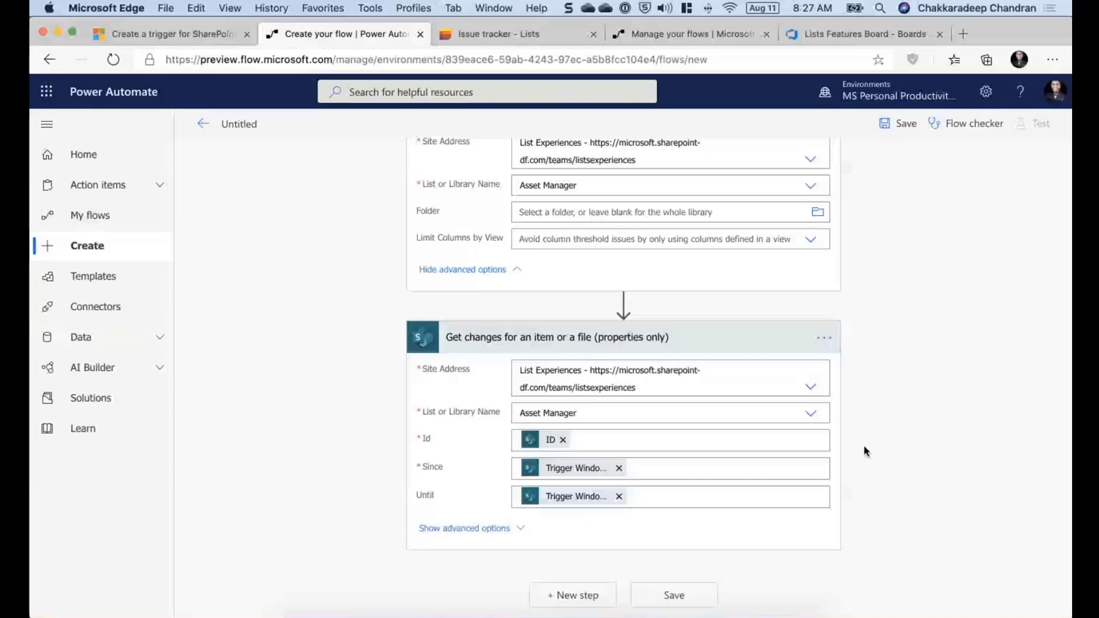
pyautogui.click(792, 338)
pyautogui.click(791, 394)
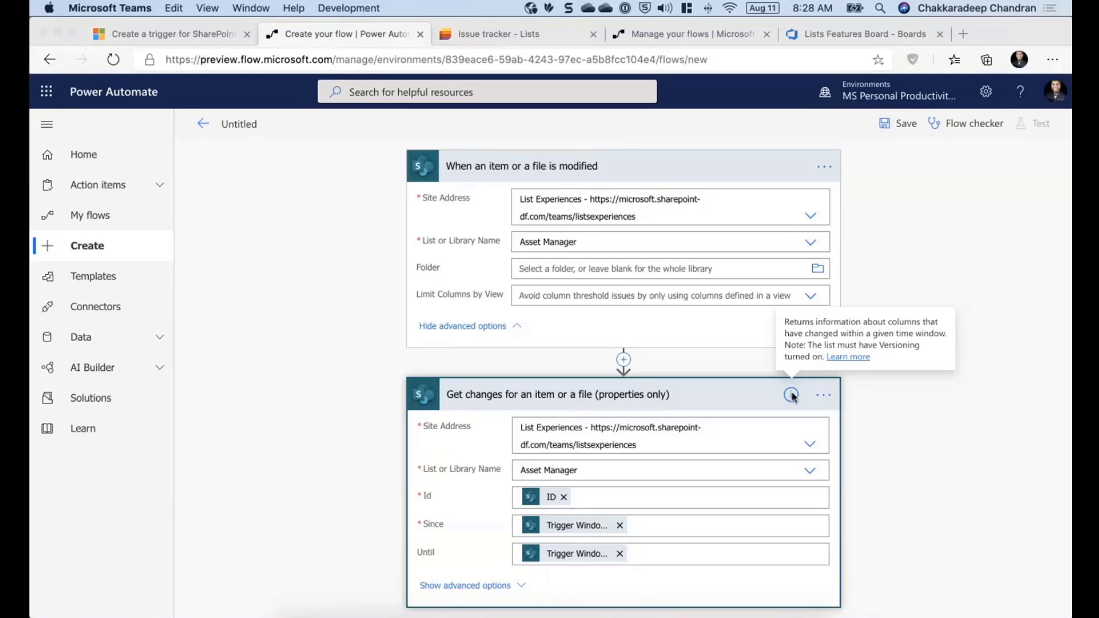
pyautogui.scroll(-2, 462, 517)
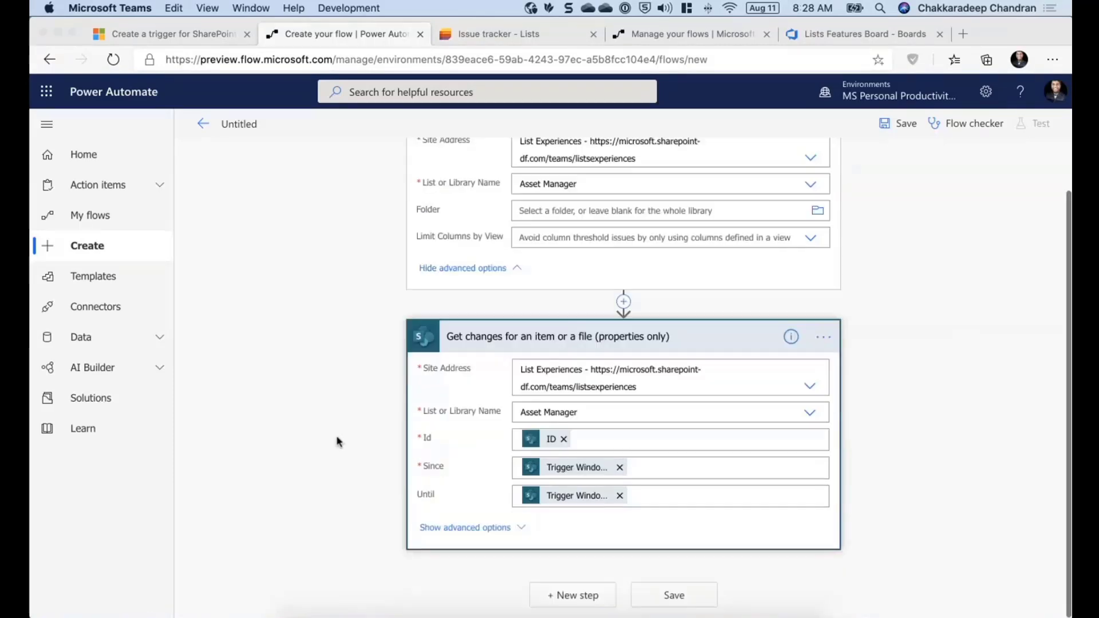
pyautogui.click(461, 523)
pyautogui.click(424, 528)
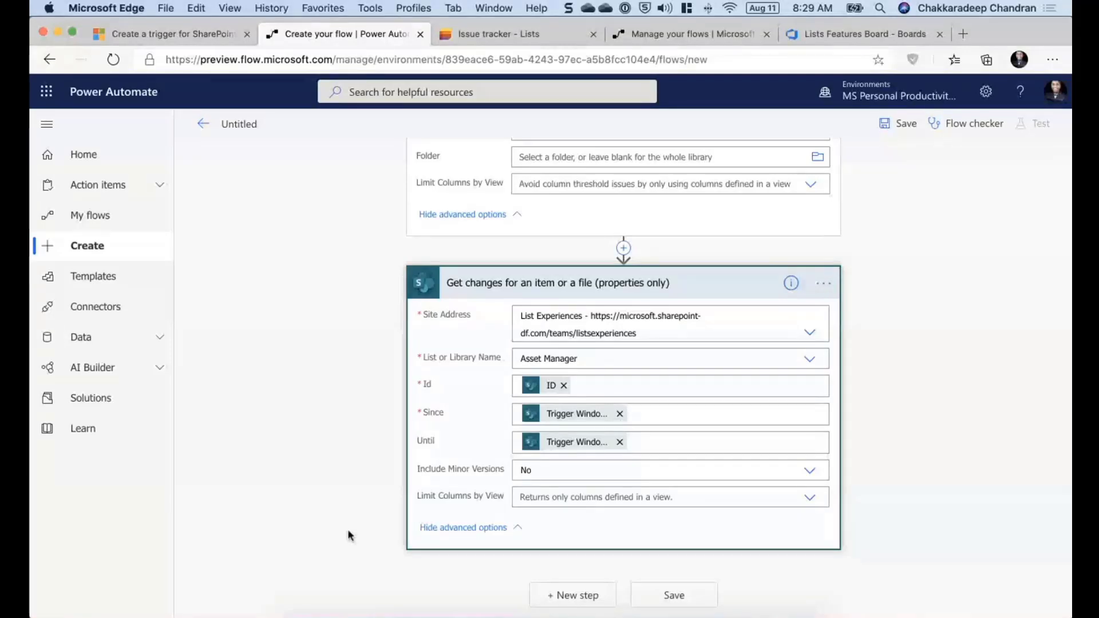
pyautogui.click(816, 470)
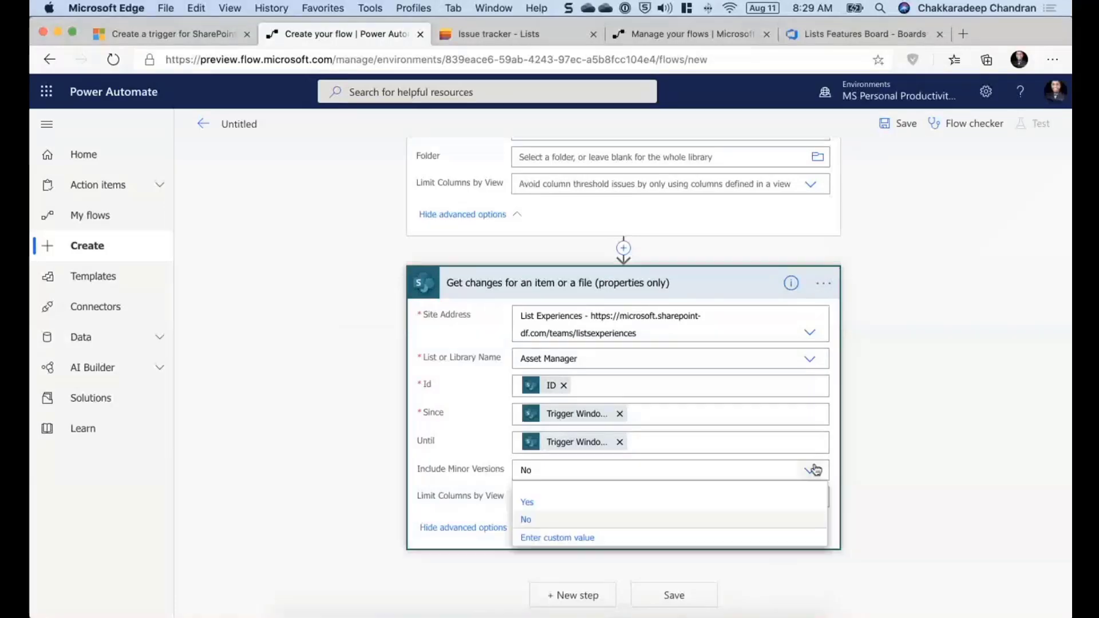
pyautogui.click(902, 418)
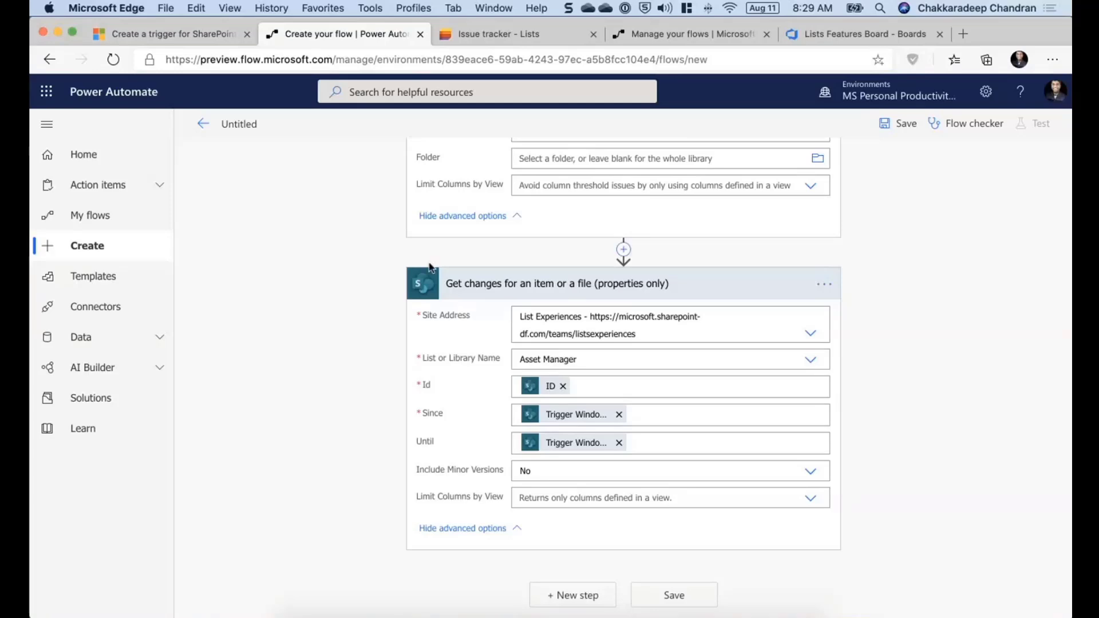
# - Add a new step after Get changes and insert a Condition action
pyautogui.click(452, 284)
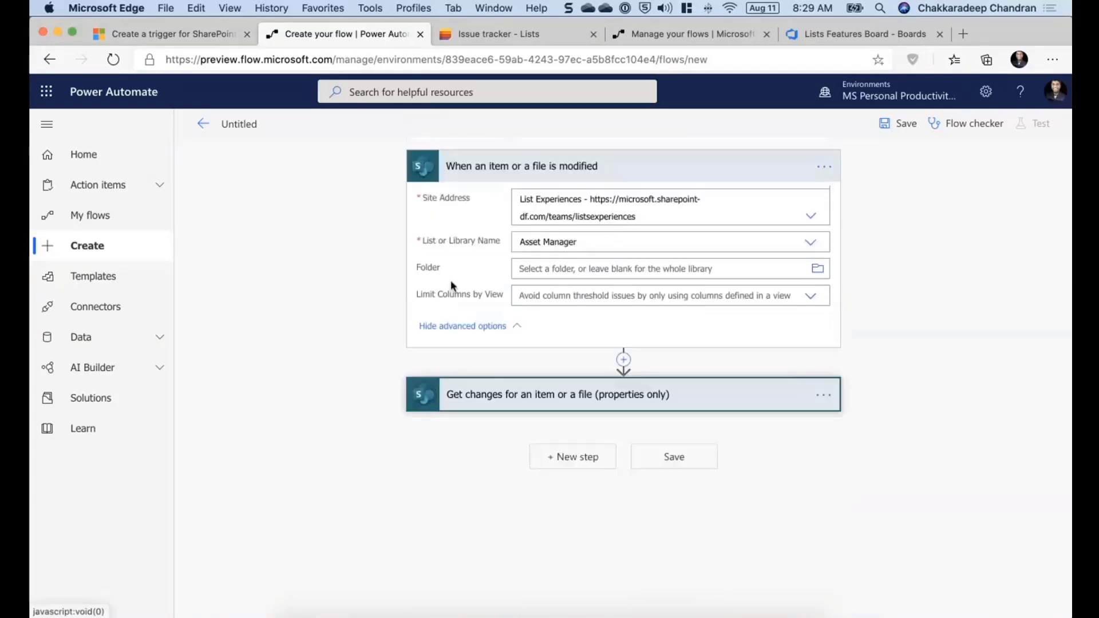
pyautogui.click(482, 165)
pyautogui.click(582, 296)
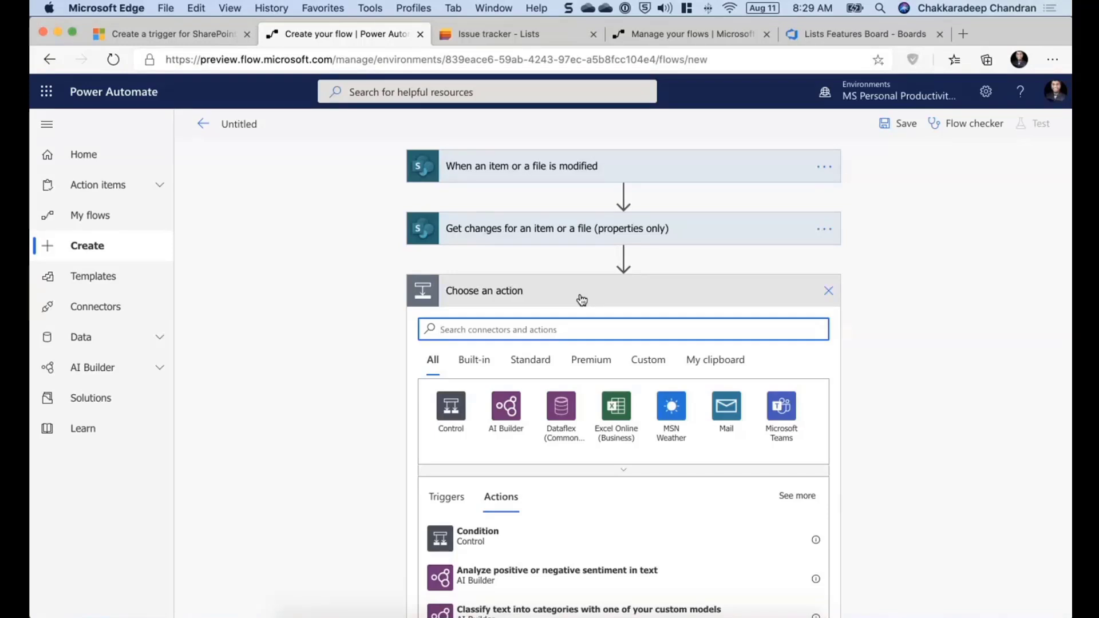
pyautogui.write('condition')
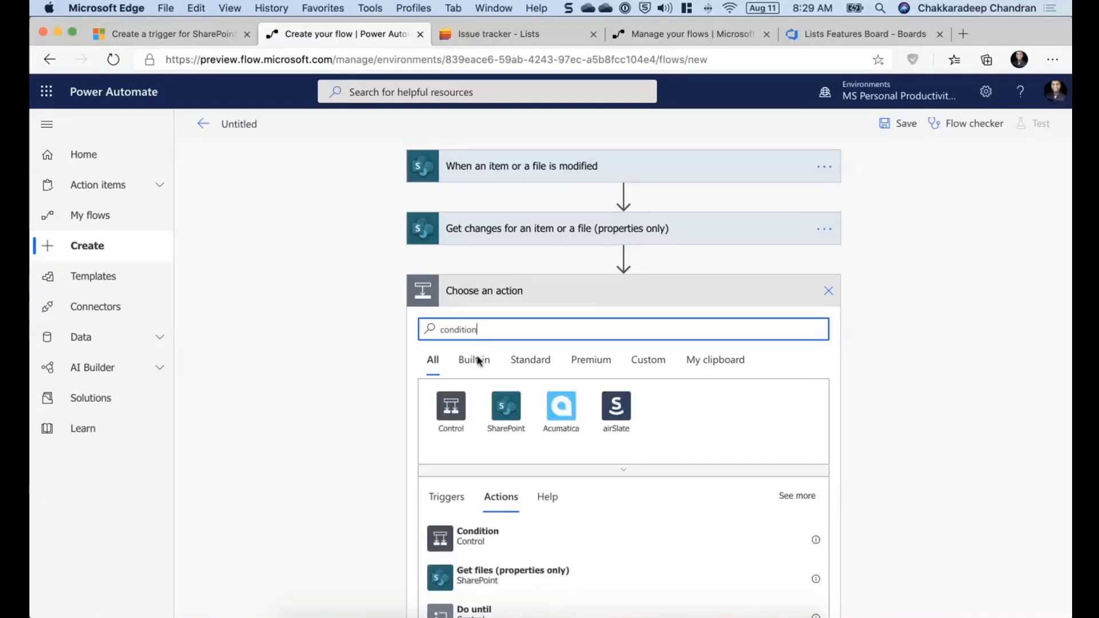
pyautogui.click(479, 539)
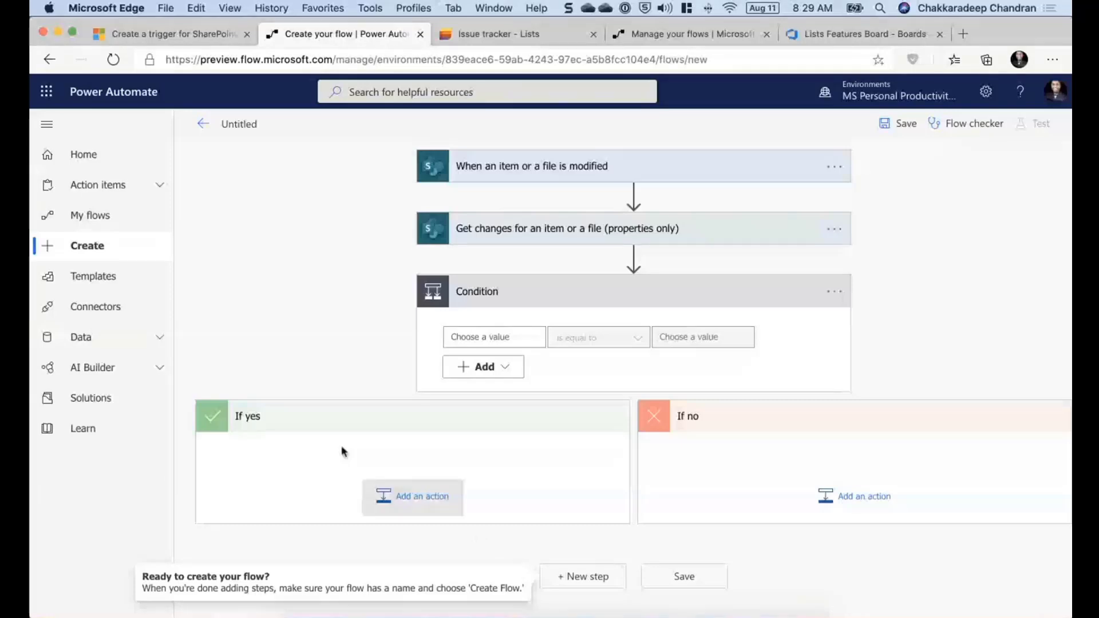
# - Set the condition to check that Has Column Changed: Status is equal to true
pyautogui.click(499, 338)
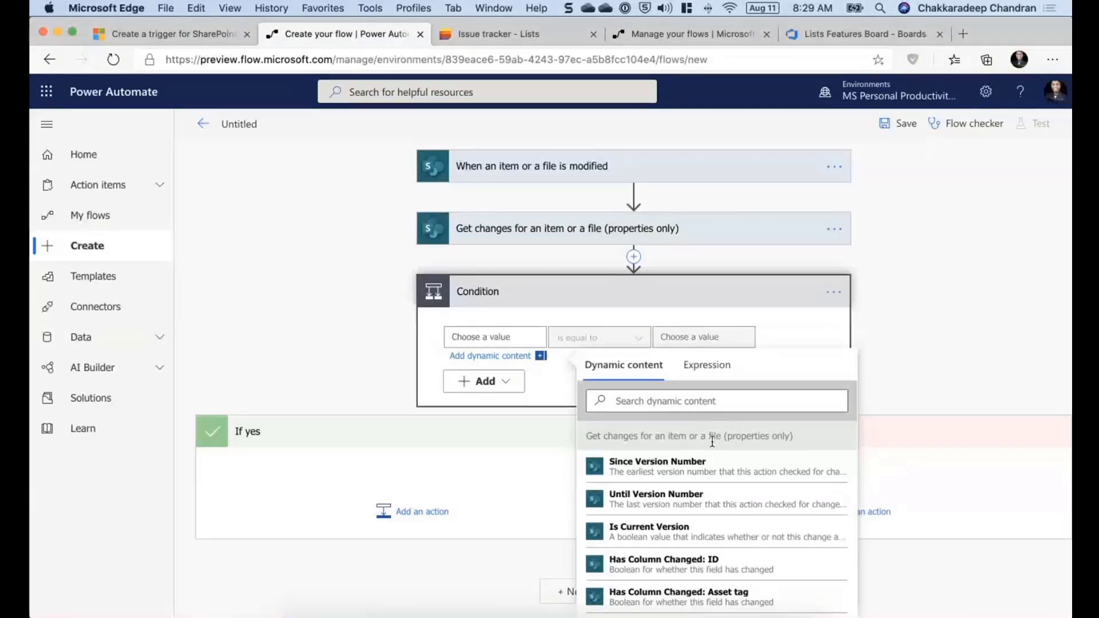
pyautogui.scroll(-3, 935, 445)
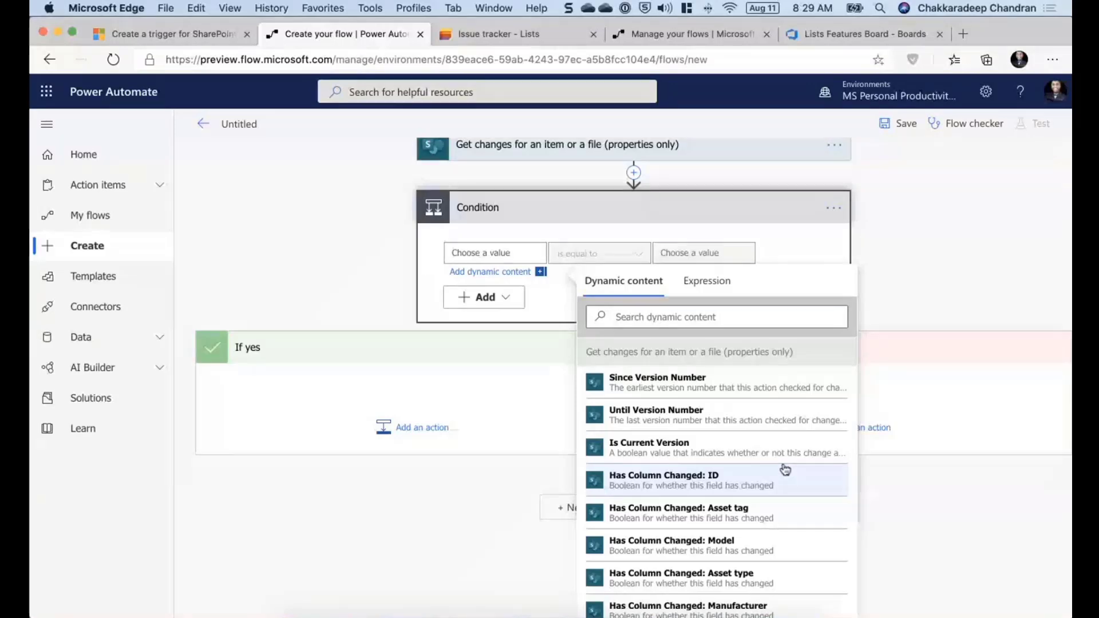
pyautogui.scroll(-1, 786, 469)
pyautogui.scroll(-3, 785, 469)
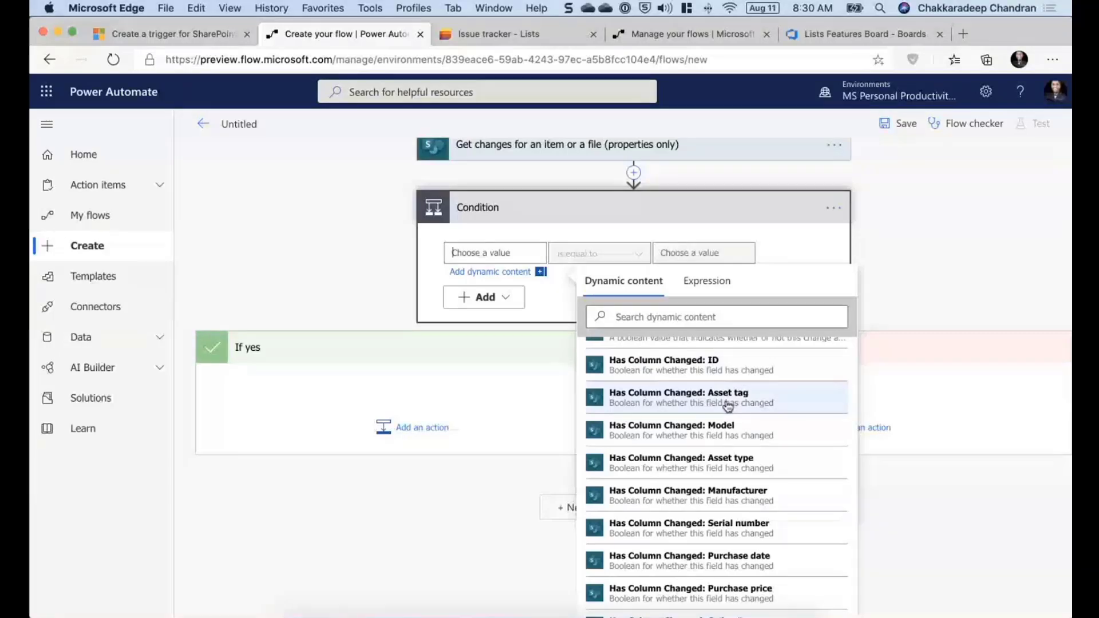
pyautogui.scroll(-2, 773, 547)
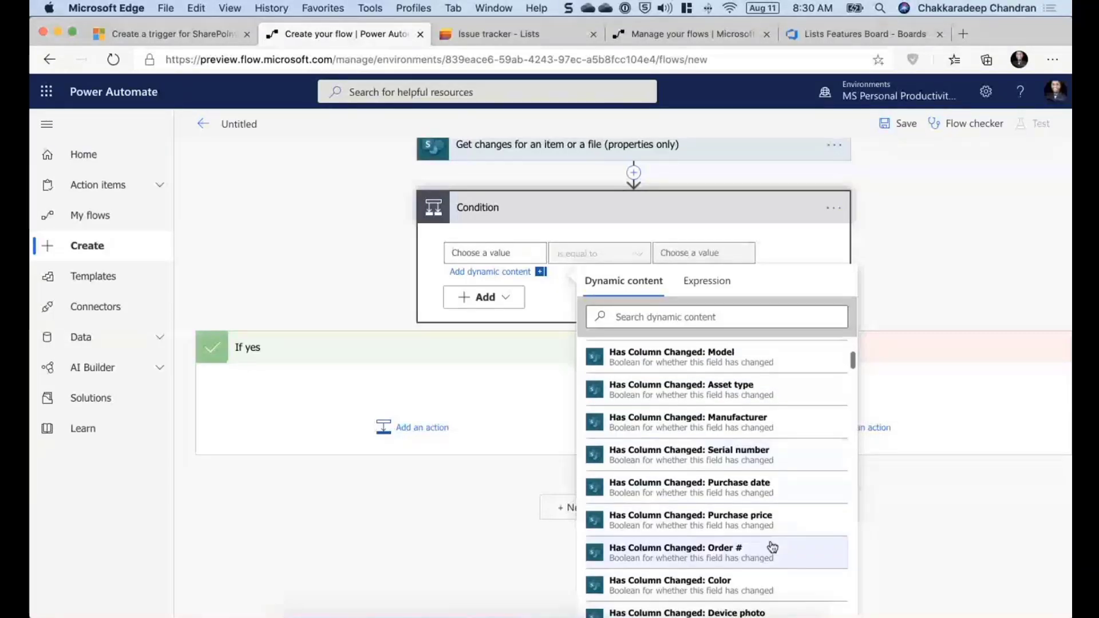
pyautogui.scroll(-2, 773, 547)
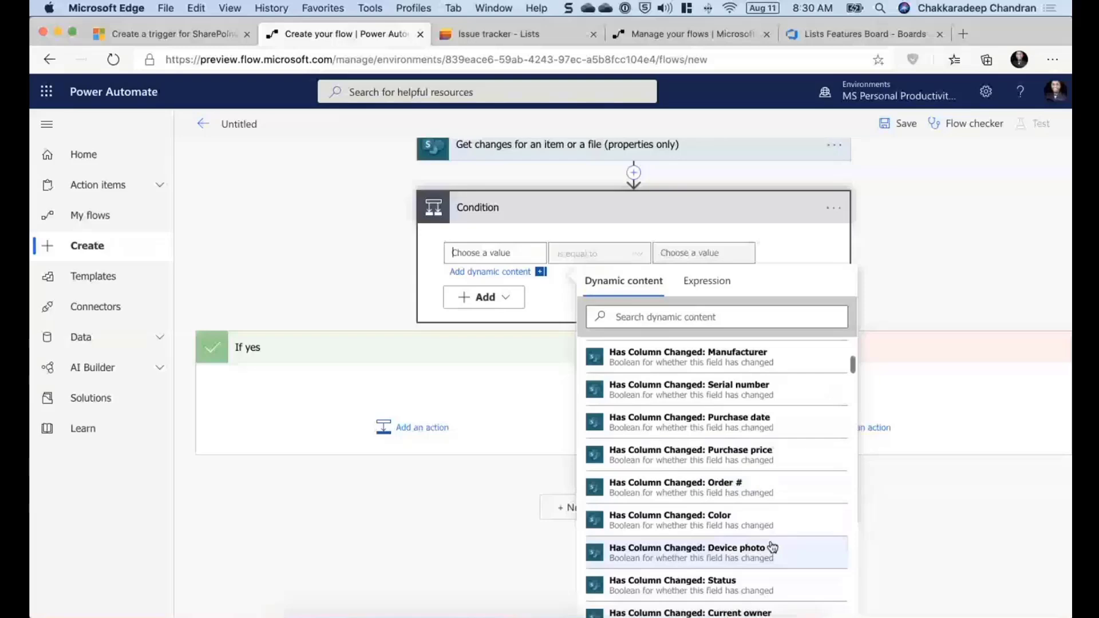
pyautogui.scroll(-3, 773, 547)
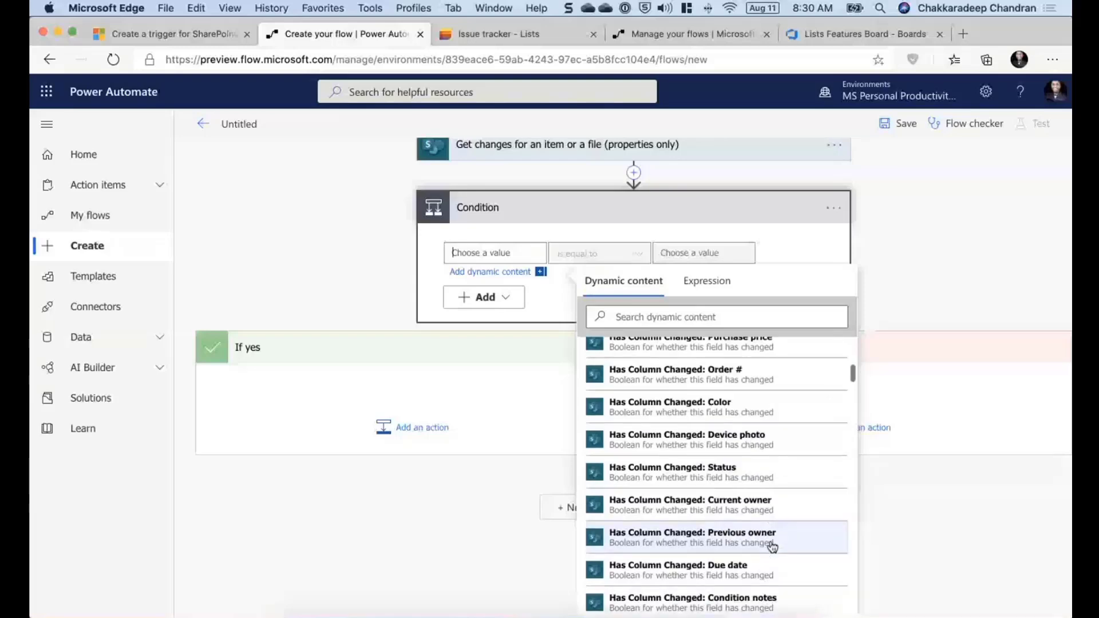
pyautogui.click(721, 479)
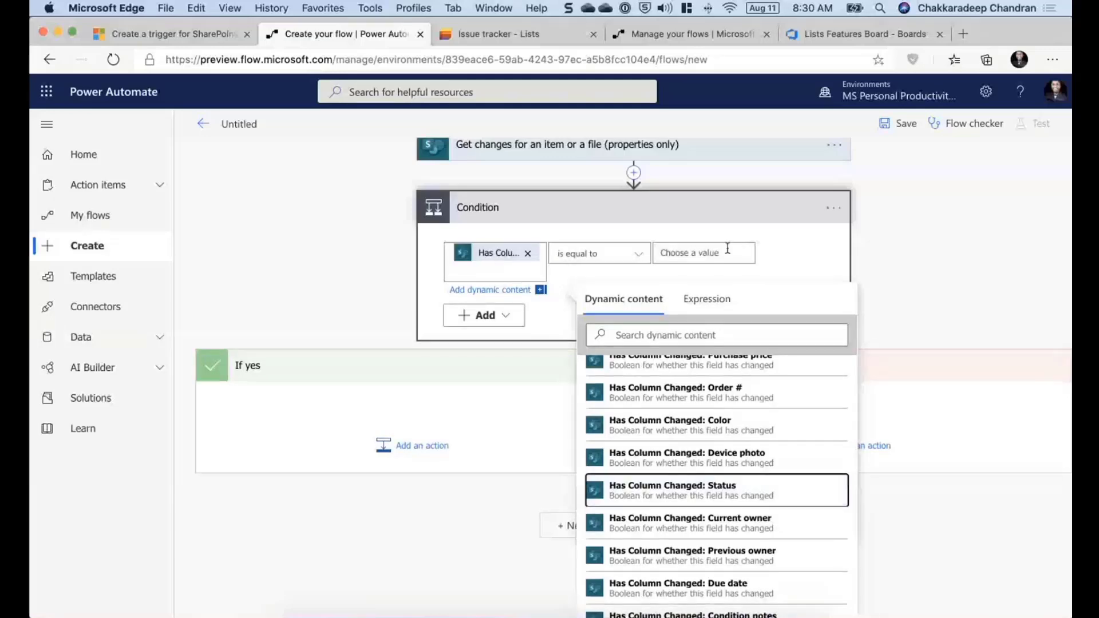
pyautogui.click(728, 250)
pyautogui.write('true')
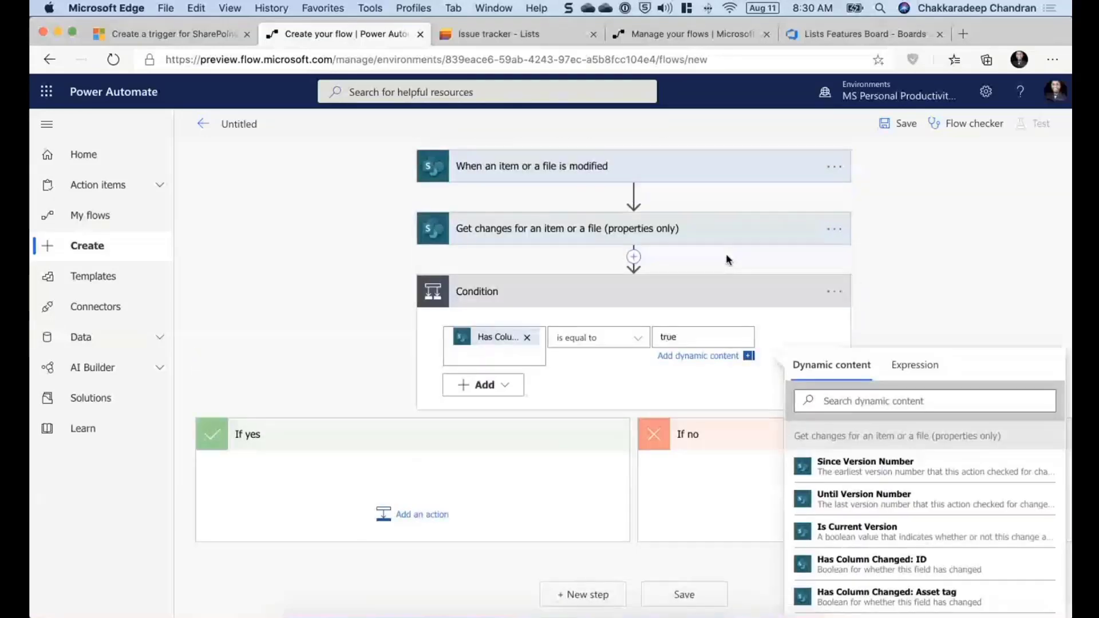
pyautogui.click(939, 198)
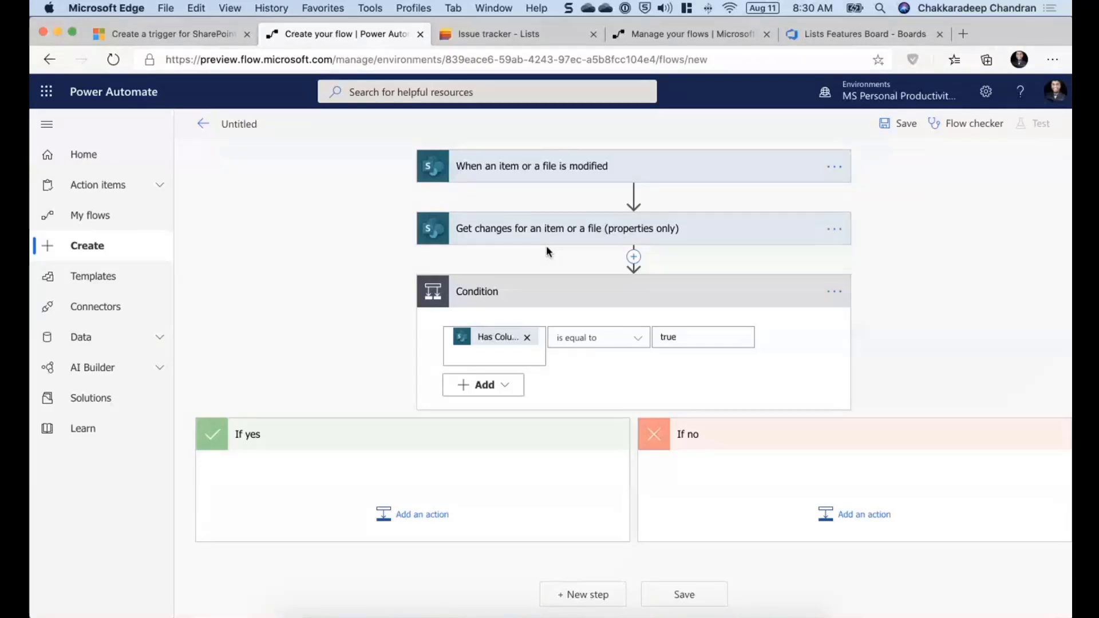
# - Browse the Get changes action's Has Column Changed dynamic content options for the condition
pyautogui.click(490, 352)
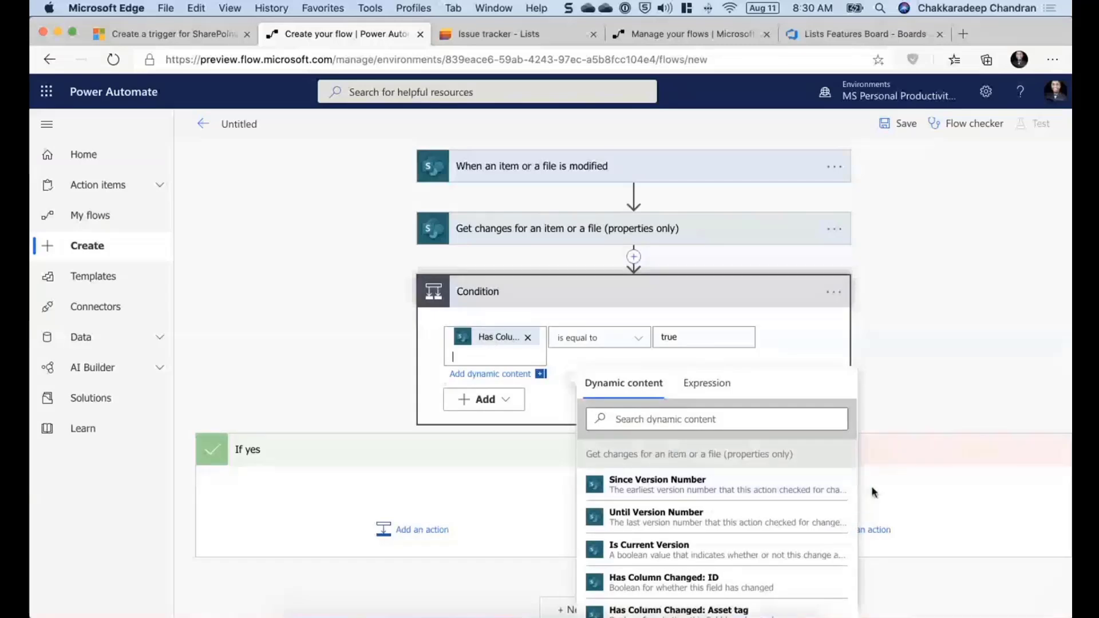
pyautogui.scroll(-3, 695, 490)
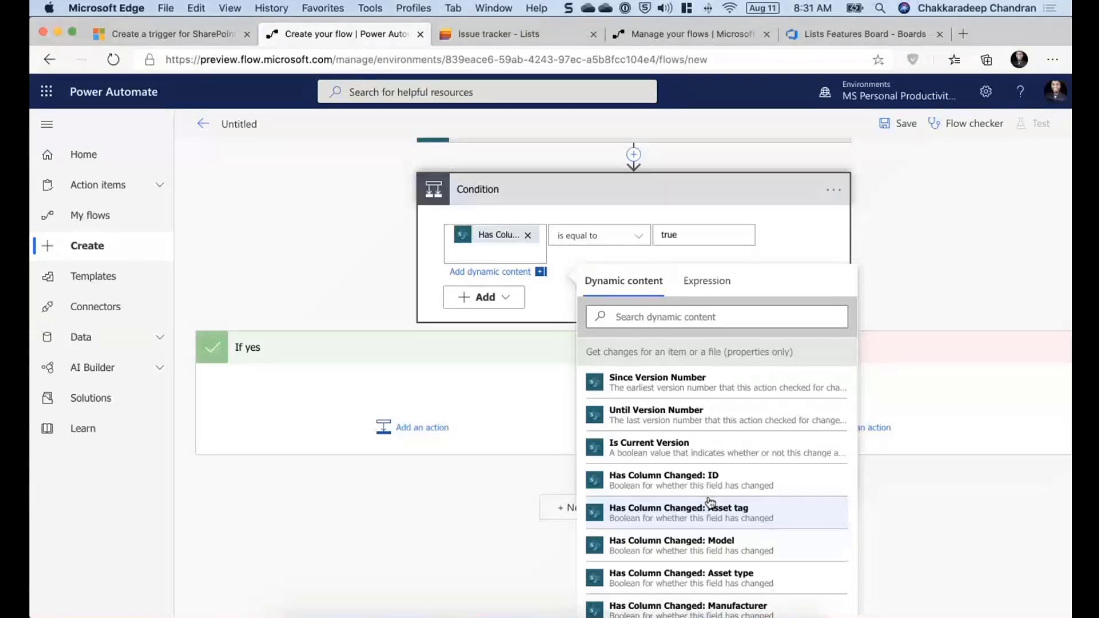
pyautogui.scroll(-2, 710, 502)
pyautogui.scroll(-10, 710, 502)
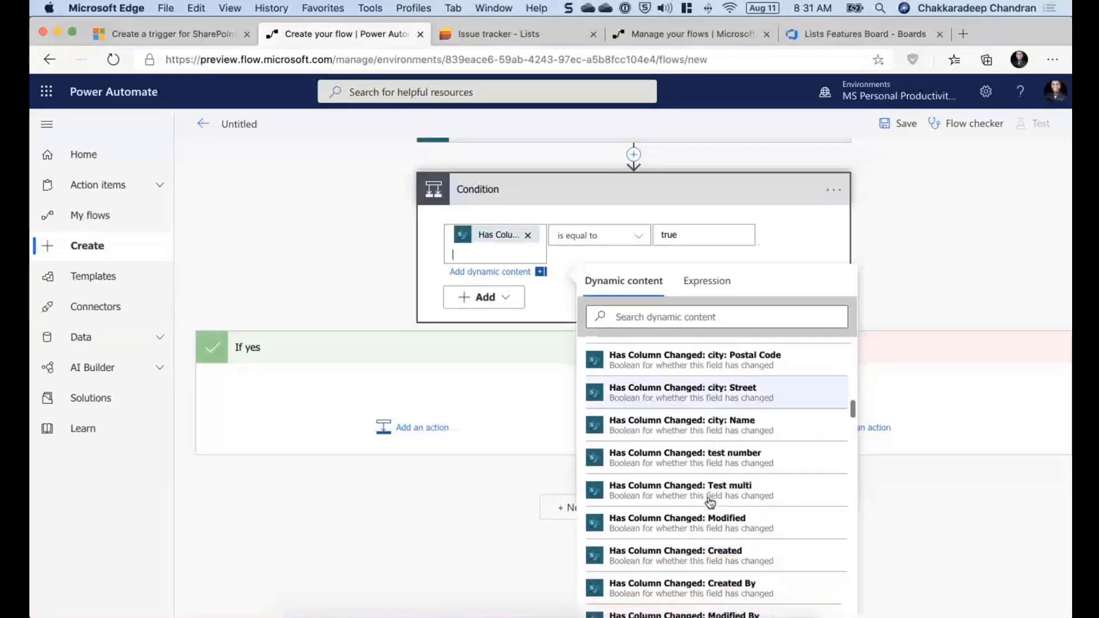
pyautogui.scroll(-4, 710, 503)
pyautogui.scroll(1, 710, 503)
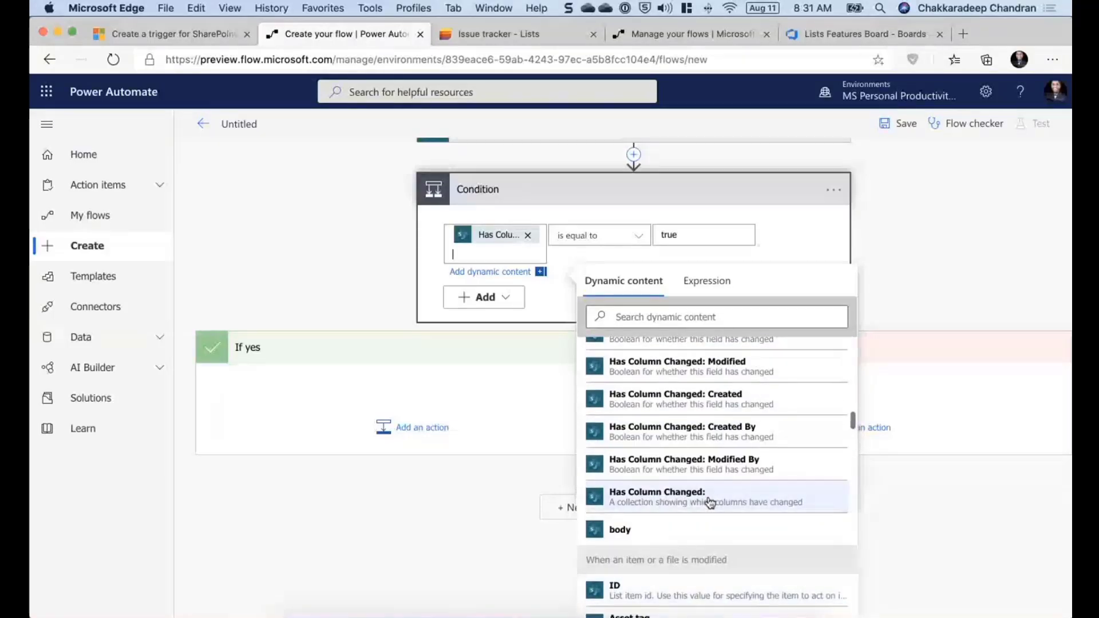
pyautogui.scroll(1, 710, 503)
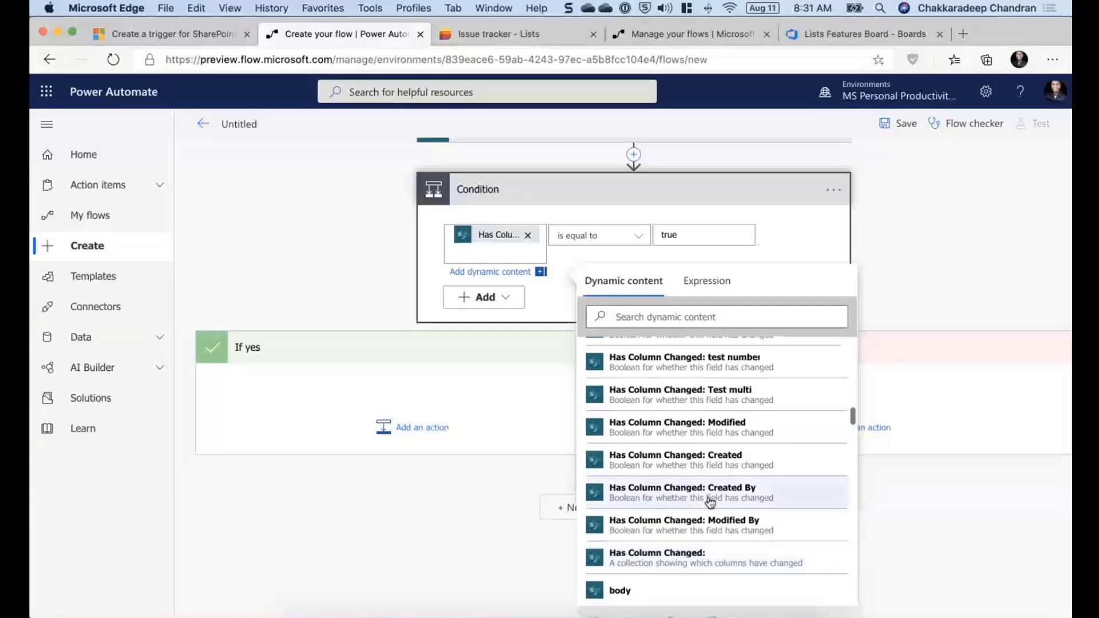
pyautogui.scroll(1, 710, 502)
pyautogui.scroll(2, 710, 502)
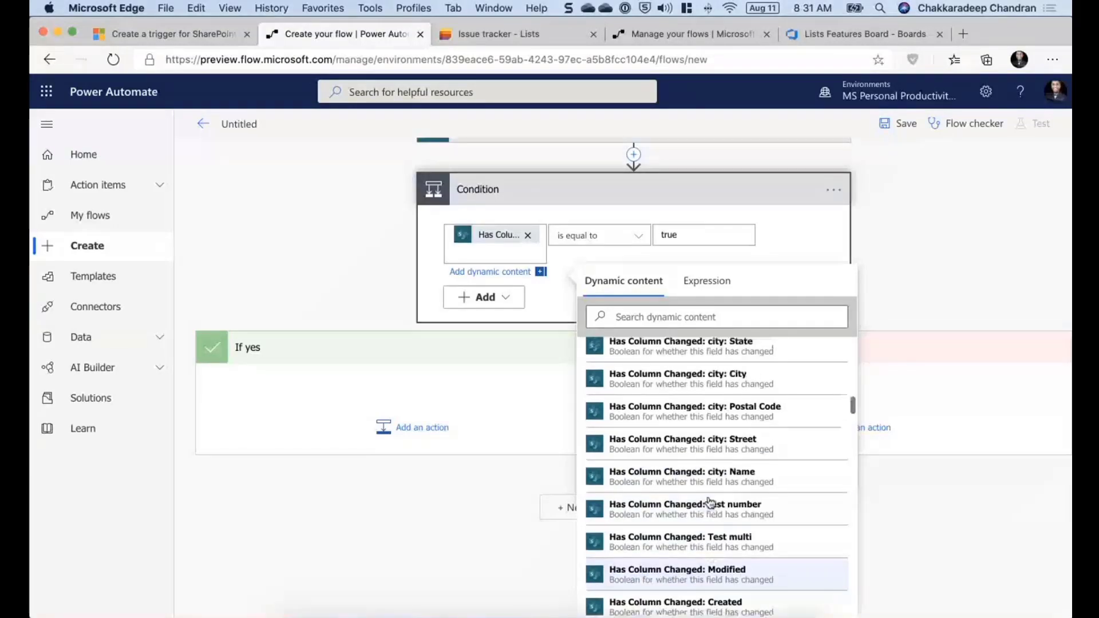
pyautogui.scroll(5, 709, 503)
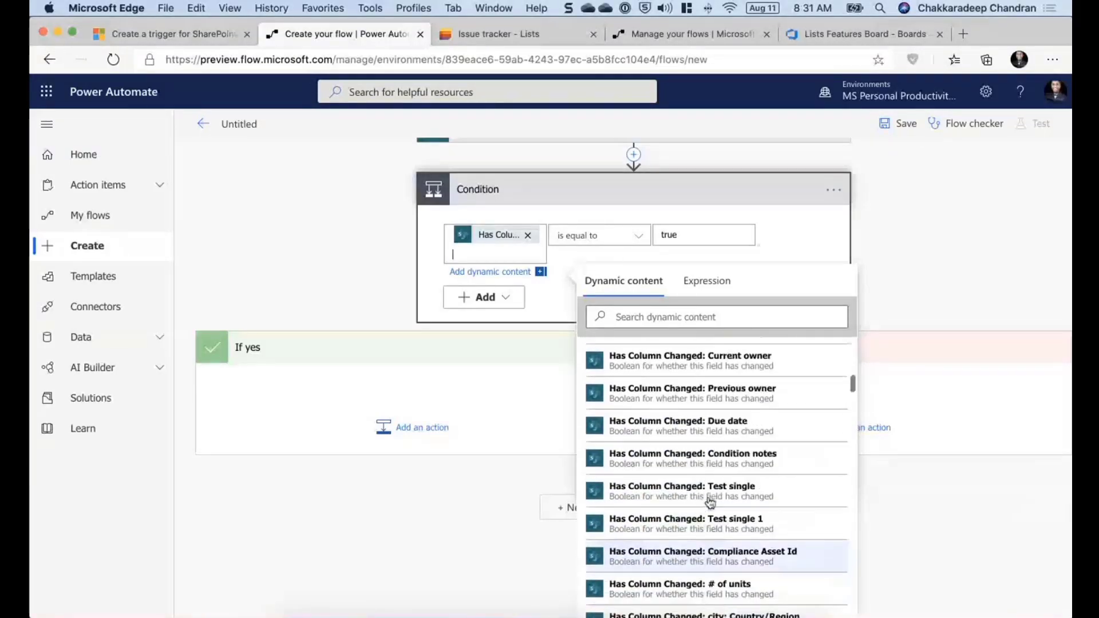
pyautogui.scroll(3, 710, 503)
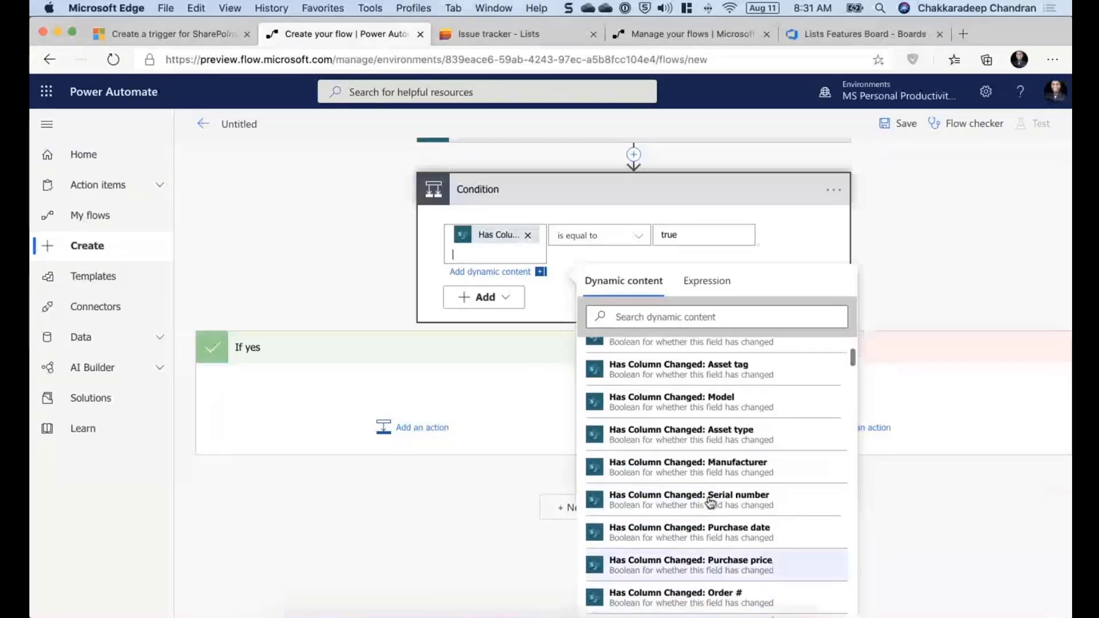
pyautogui.scroll(2, 710, 502)
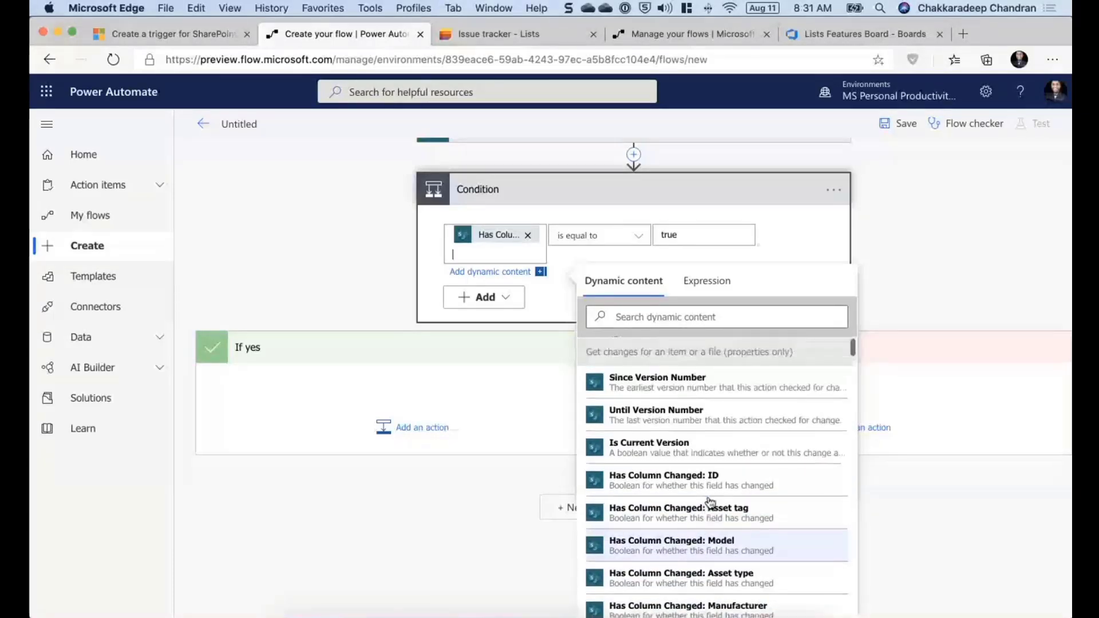
pyautogui.scroll(-10, 710, 503)
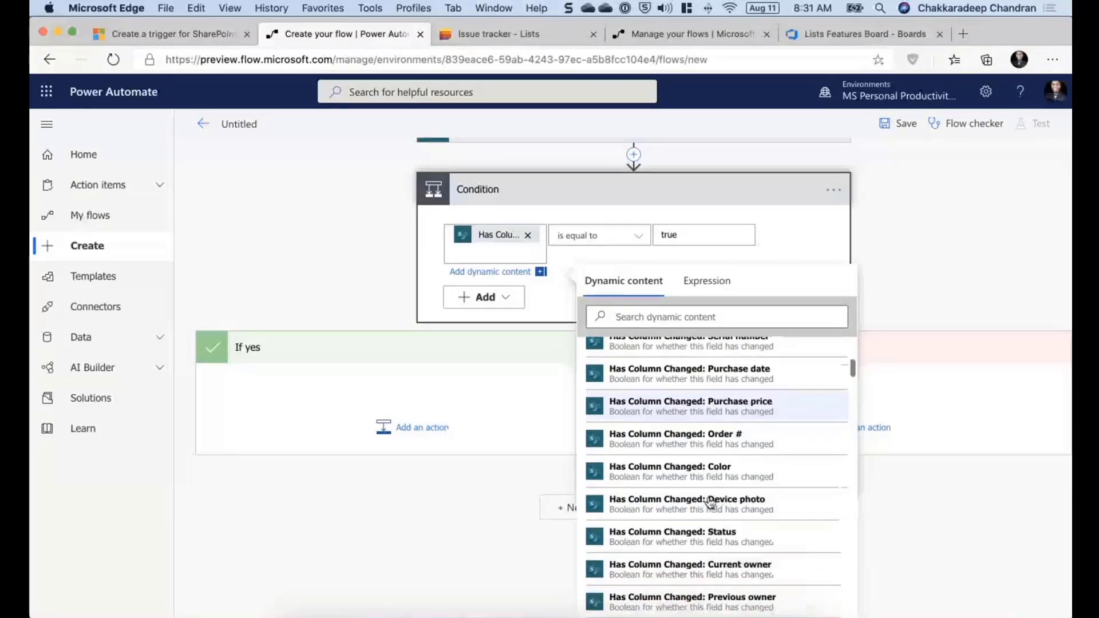
pyautogui.scroll(-2, 710, 502)
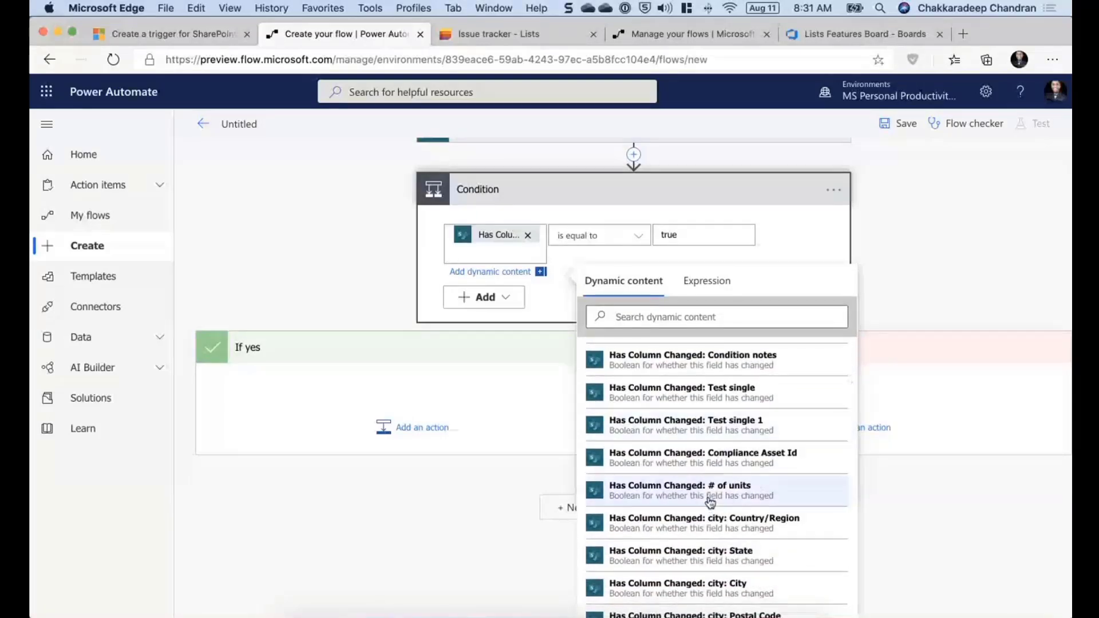
pyautogui.scroll(-10, 710, 502)
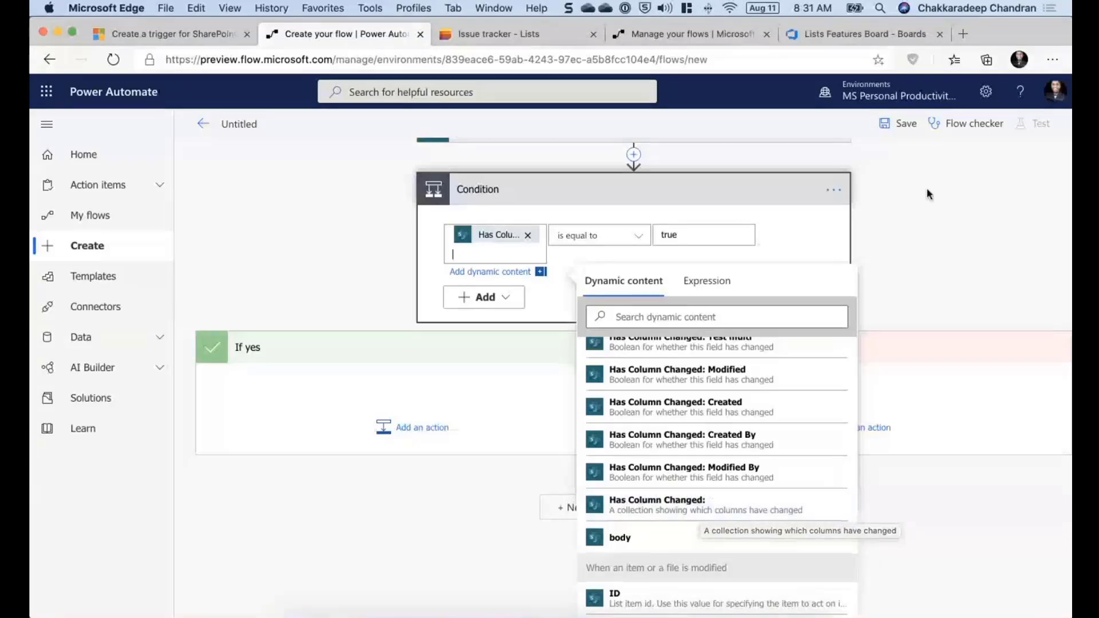
# - Try a Switch action on the Has Column Changed collection after Get changes, then delete that Switch step
pyautogui.click(835, 191)
pyautogui.click(639, 258)
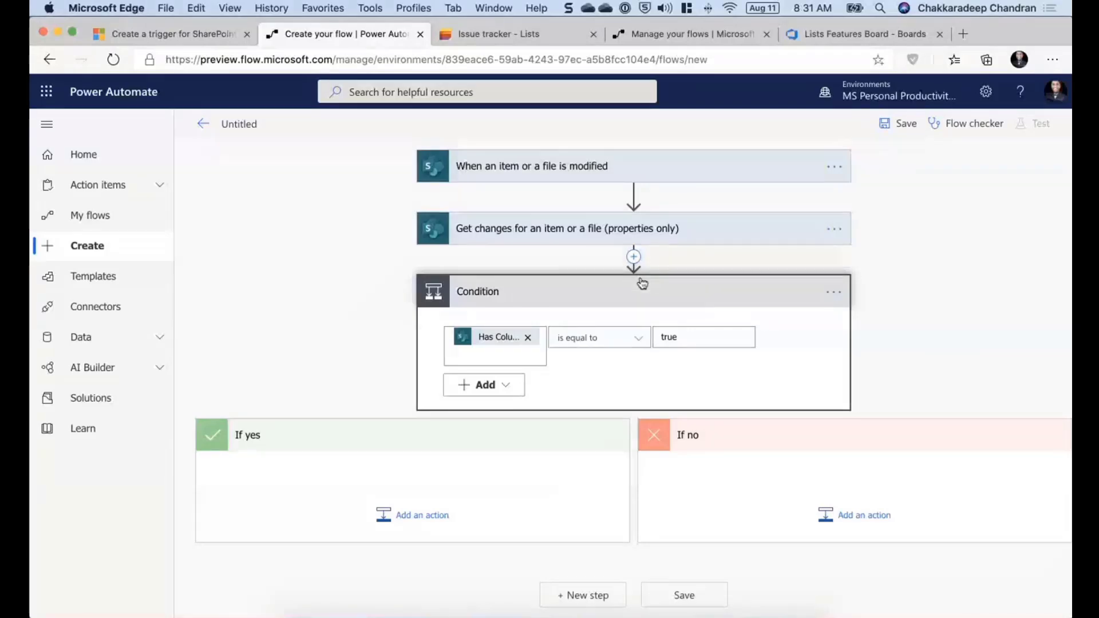
pyautogui.click(449, 408)
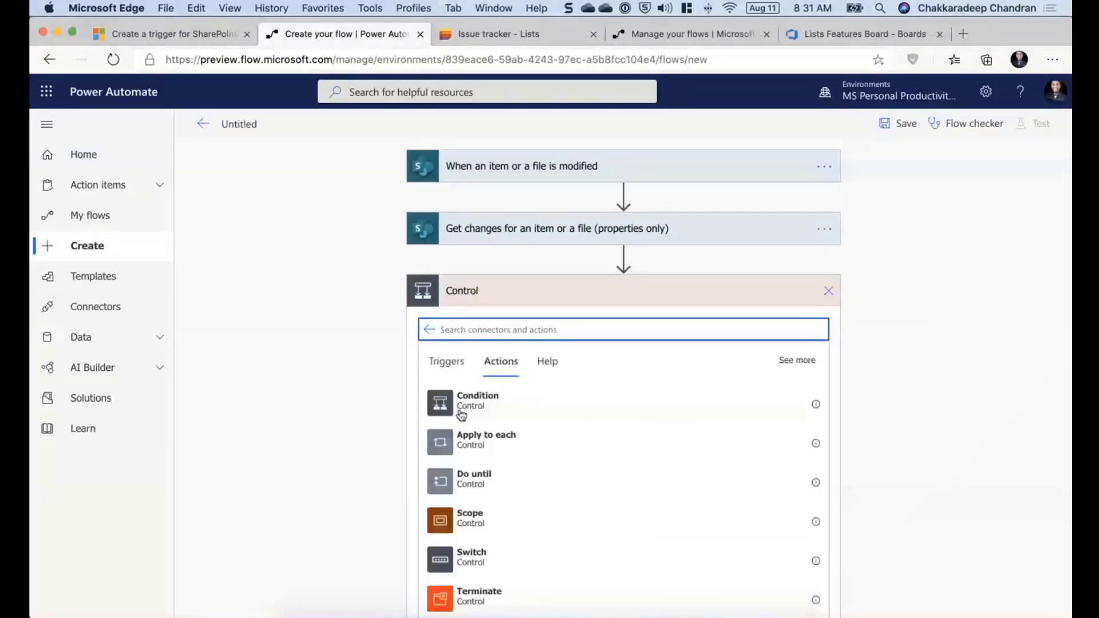
pyautogui.click(469, 550)
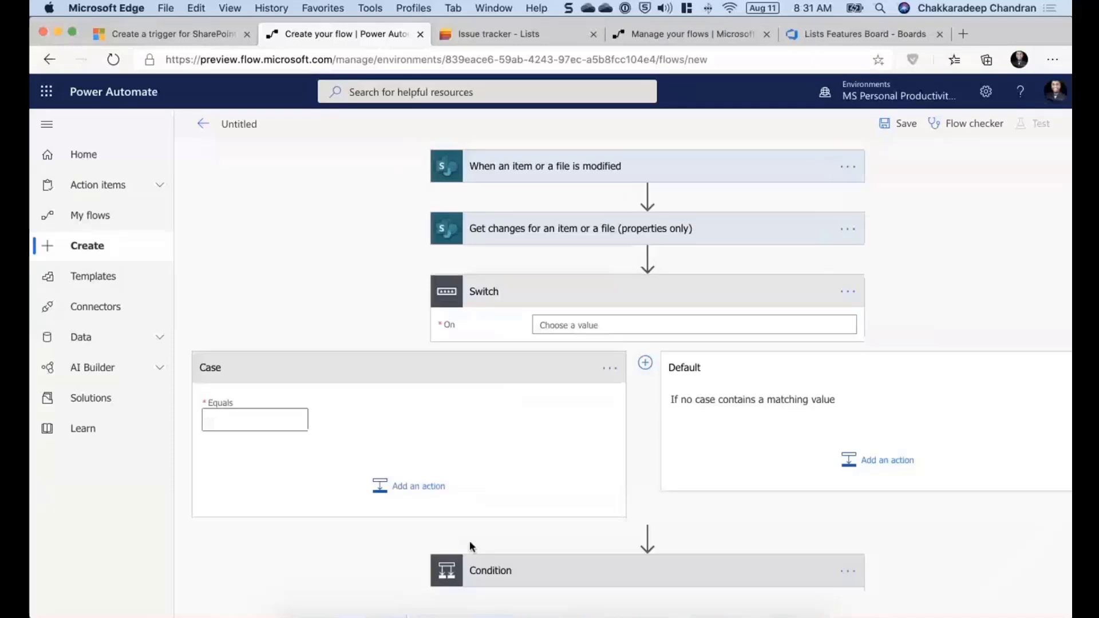
pyautogui.scroll(-10, 916, 492)
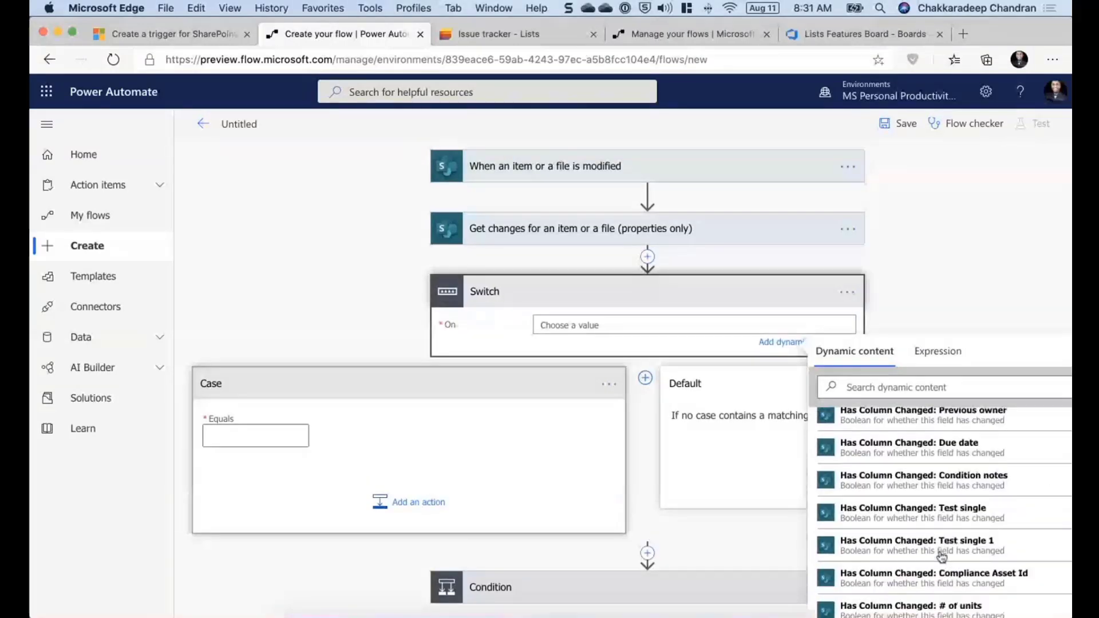
pyautogui.scroll(-5, 942, 556)
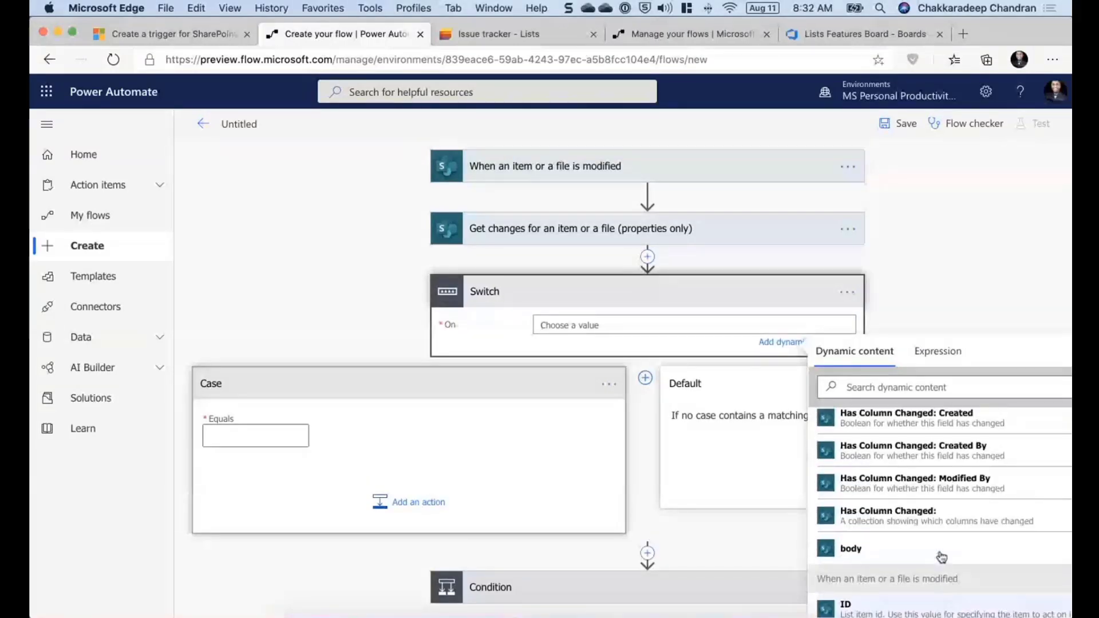
pyautogui.click(926, 524)
pyautogui.click(273, 444)
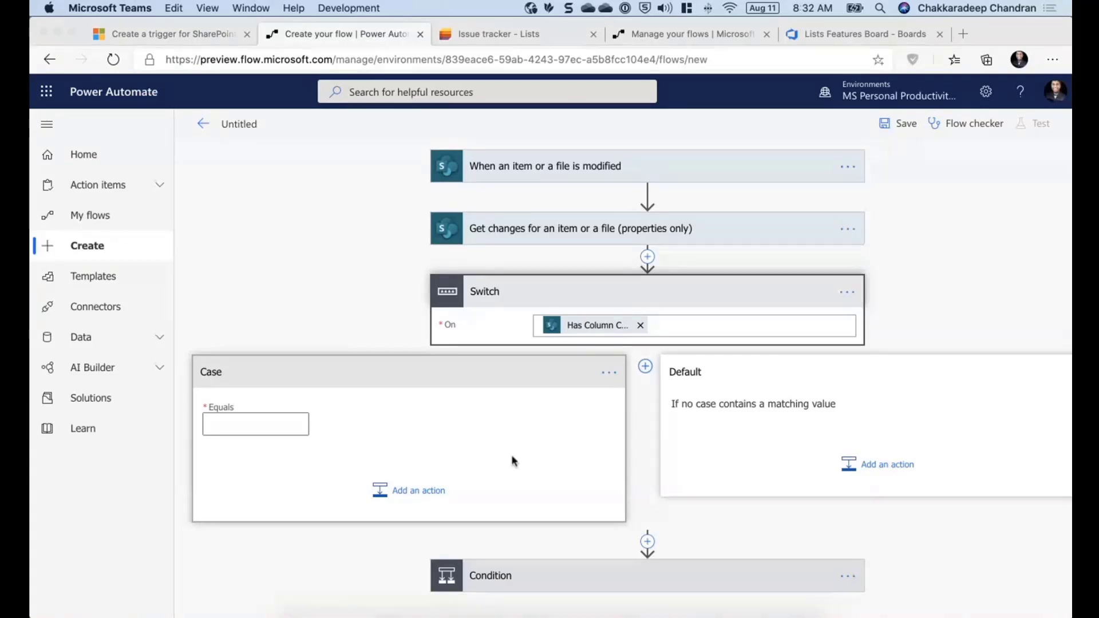
pyautogui.click(637, 252)
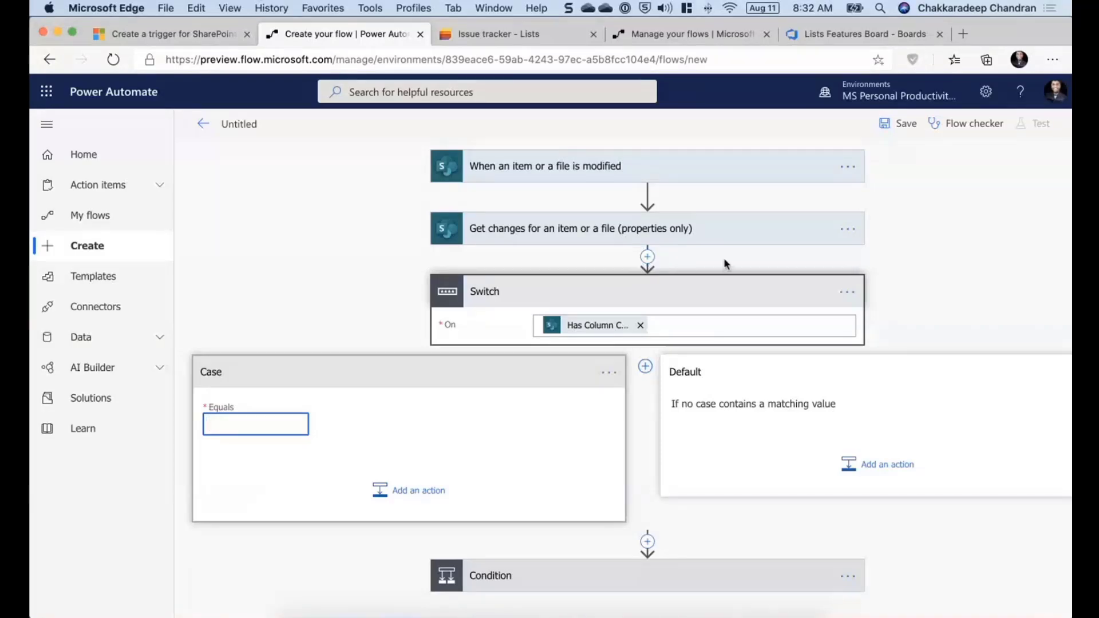
pyautogui.click(853, 302)
pyautogui.click(907, 469)
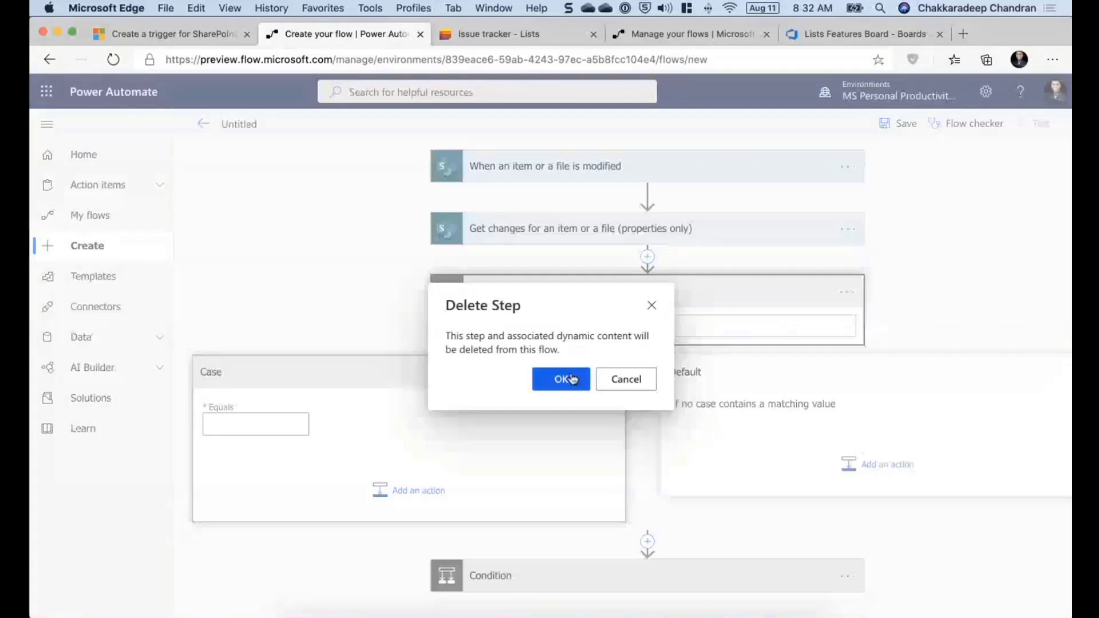
pyautogui.click(572, 379)
# - Insert a second Condition after Get changes and delete it again
pyautogui.click(624, 257)
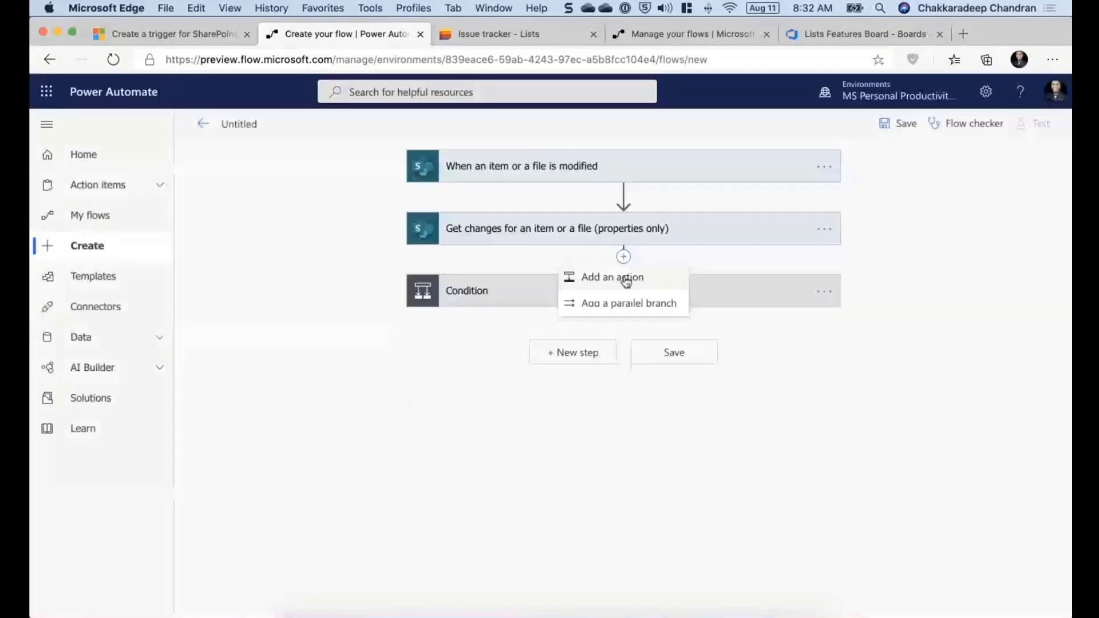
pyautogui.click(626, 279)
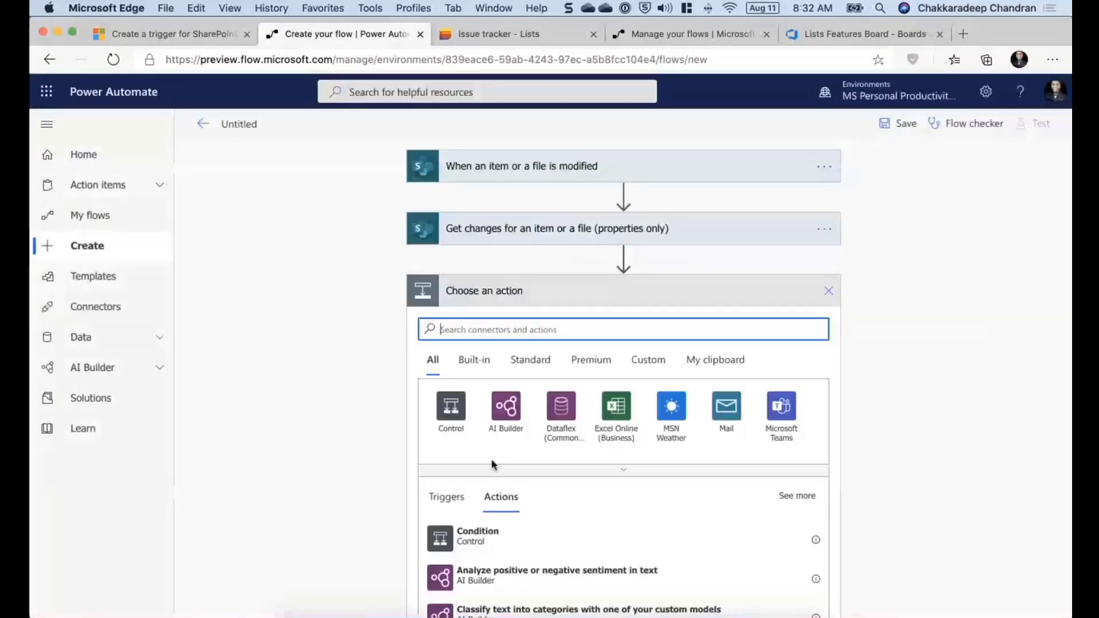
pyautogui.click(543, 536)
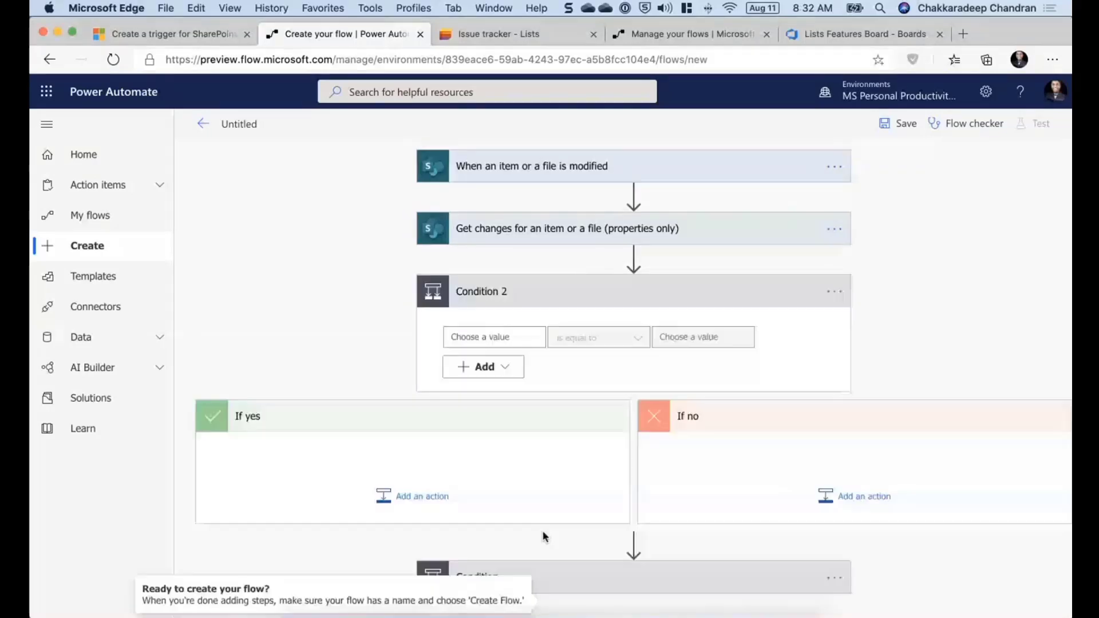
pyautogui.click(834, 293)
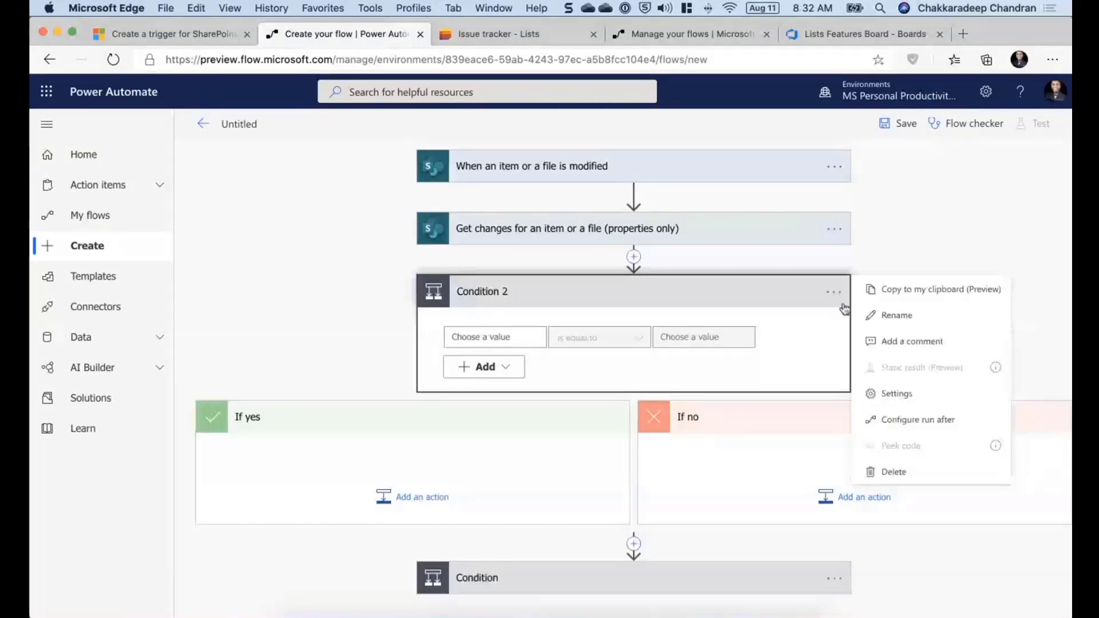
pyautogui.click(894, 471)
pyautogui.click(560, 378)
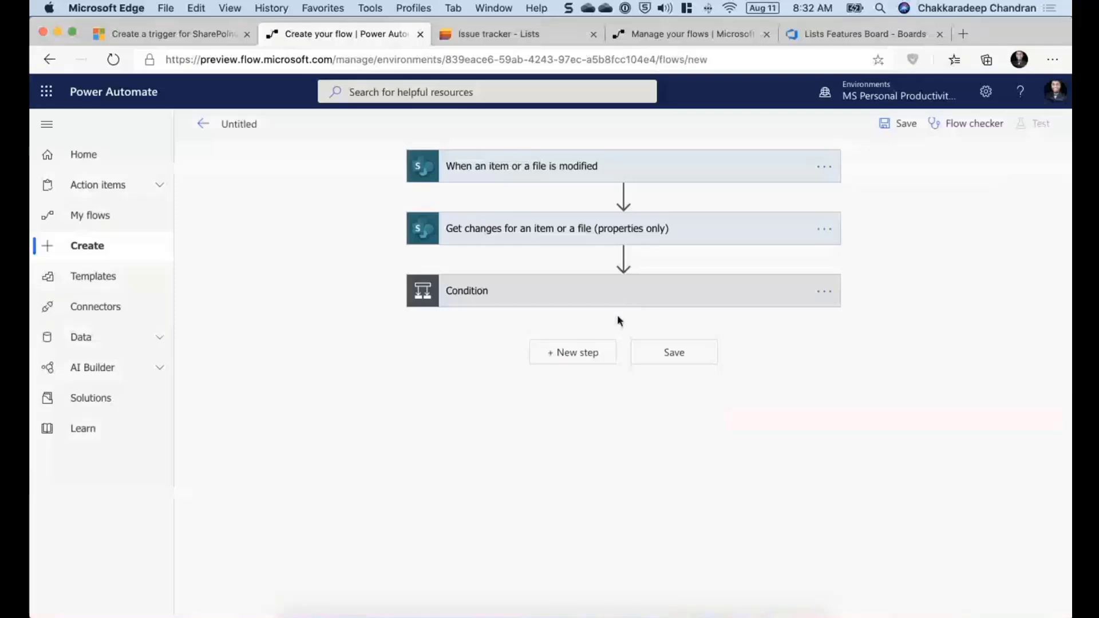
# - Insert an Apply to each control action between Get changes and the Condition
pyautogui.moveTo(624, 259)
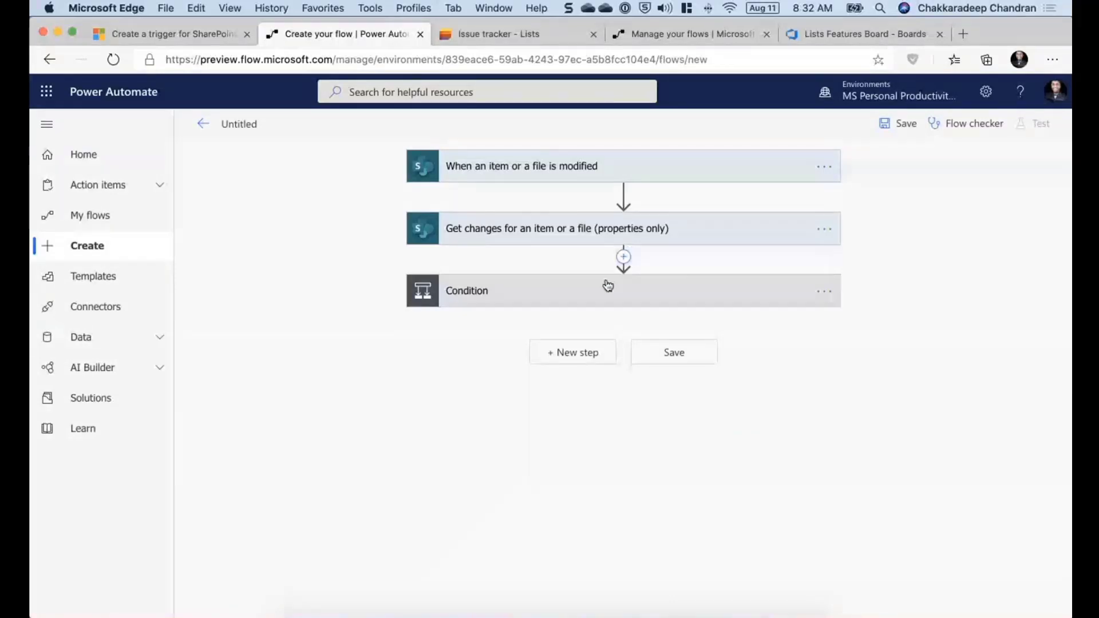
pyautogui.click(607, 285)
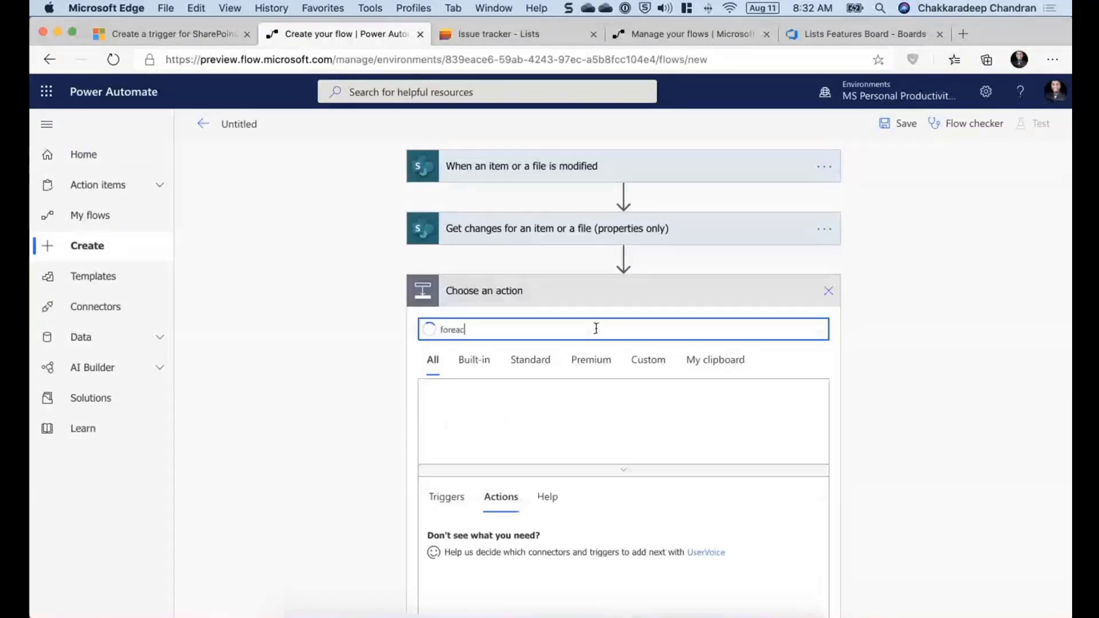
pyautogui.press('BackSpace')
pyautogui.press('BackSpace')
pyautogui.press('BackSpace')
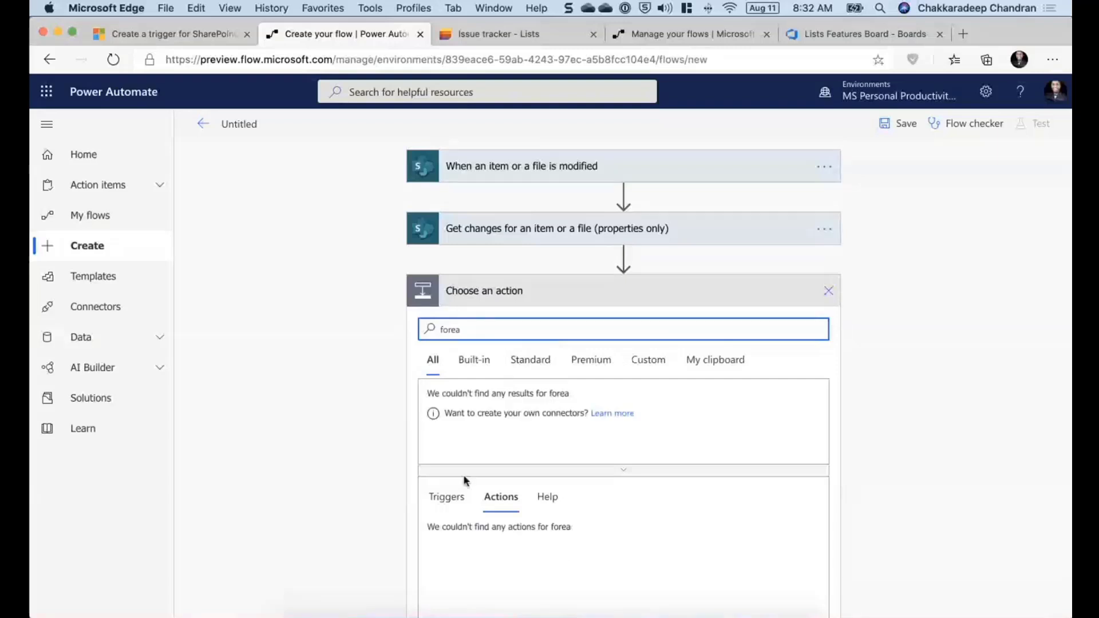
pyautogui.press('super+Tab')
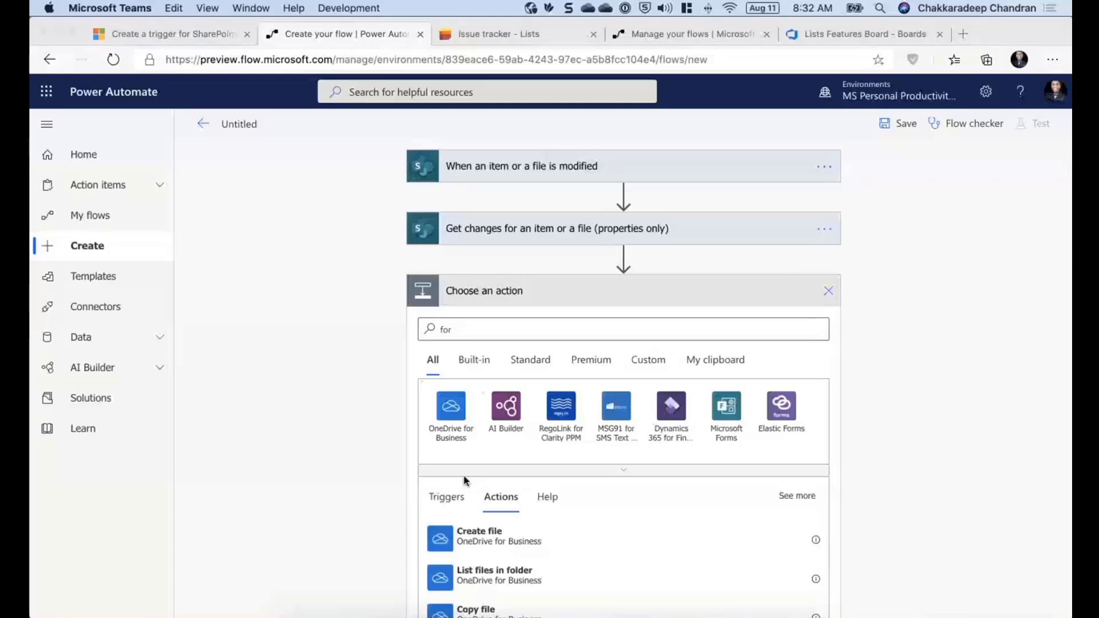
pyautogui.click(454, 332)
pyautogui.press('BackSpace')
pyautogui.press('BackSpace')
pyautogui.press('BackSpace')
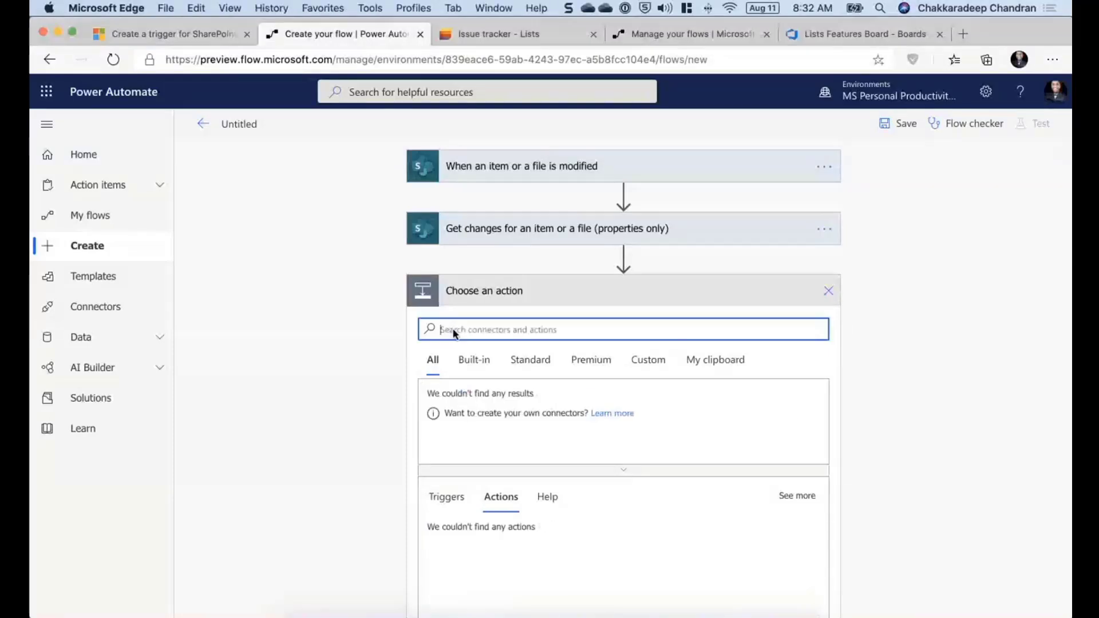
pyautogui.write('app')
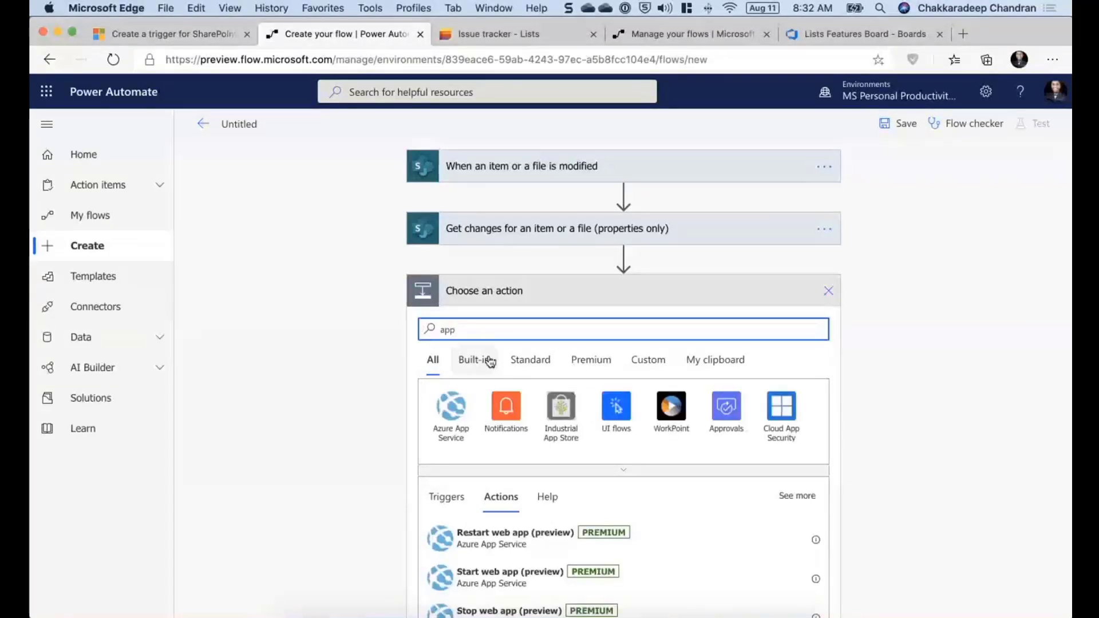
pyautogui.press('BackSpace')
pyautogui.press('BackSpace')
pyautogui.press('BackSpace')
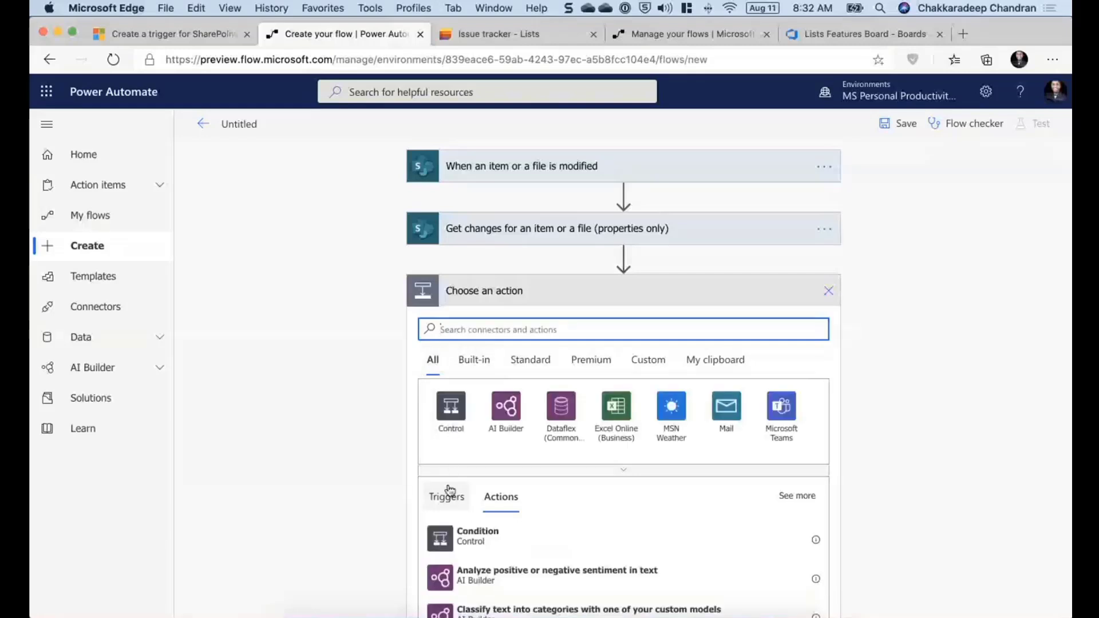
pyautogui.click(451, 407)
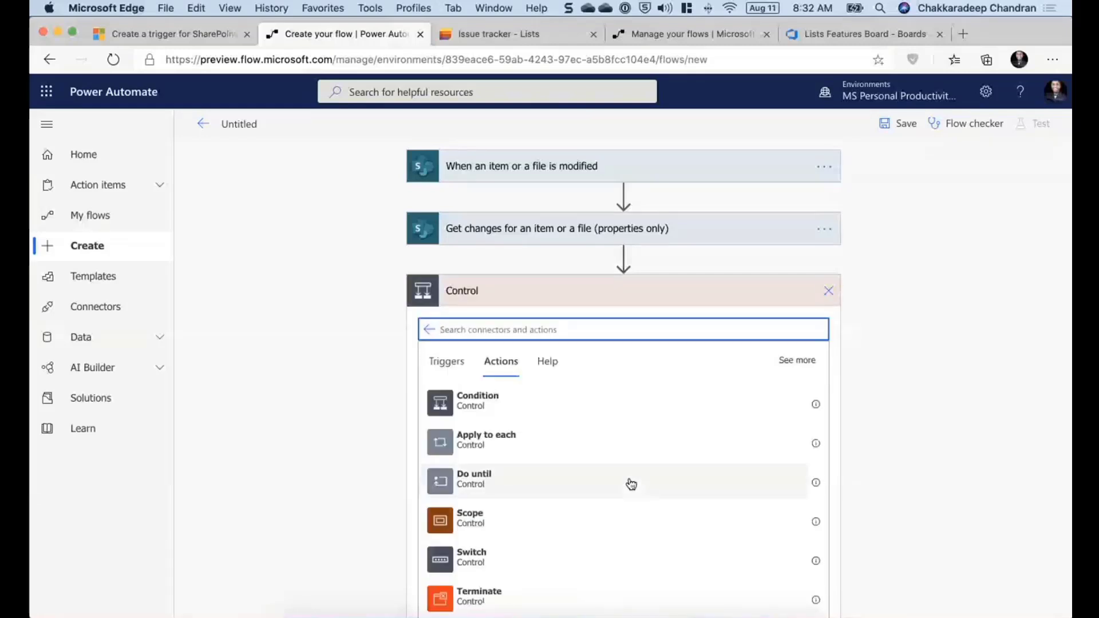
pyautogui.scroll(-1, 622, 482)
pyautogui.click(532, 433)
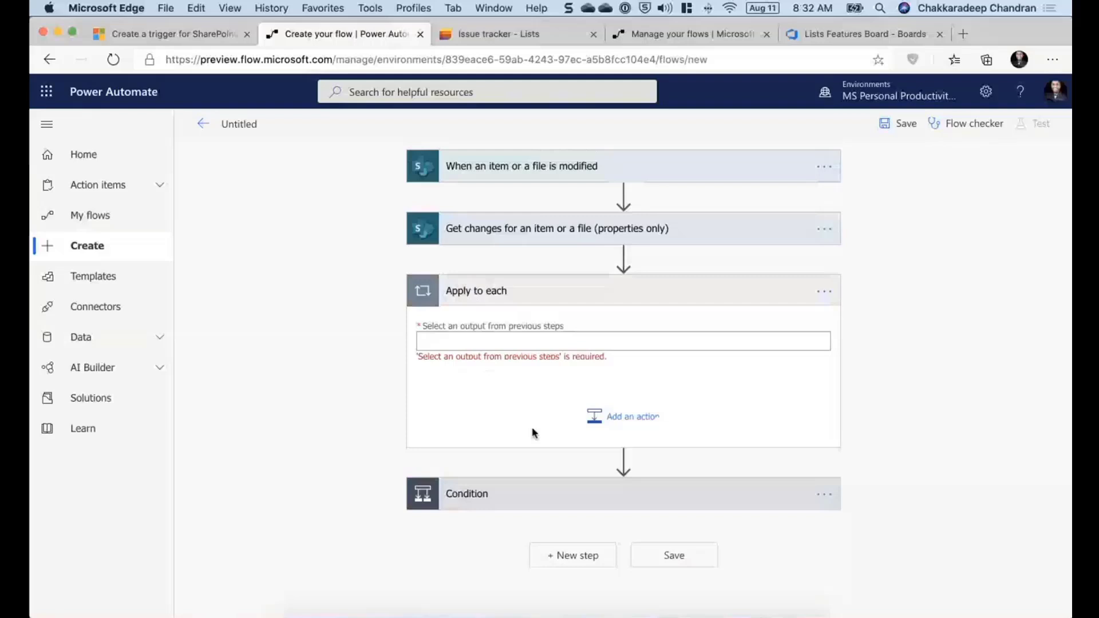
# - Set the Apply to each output to the Get changes Has Column Changed collection
pyautogui.click(493, 345)
pyautogui.scroll(-10, 1003, 538)
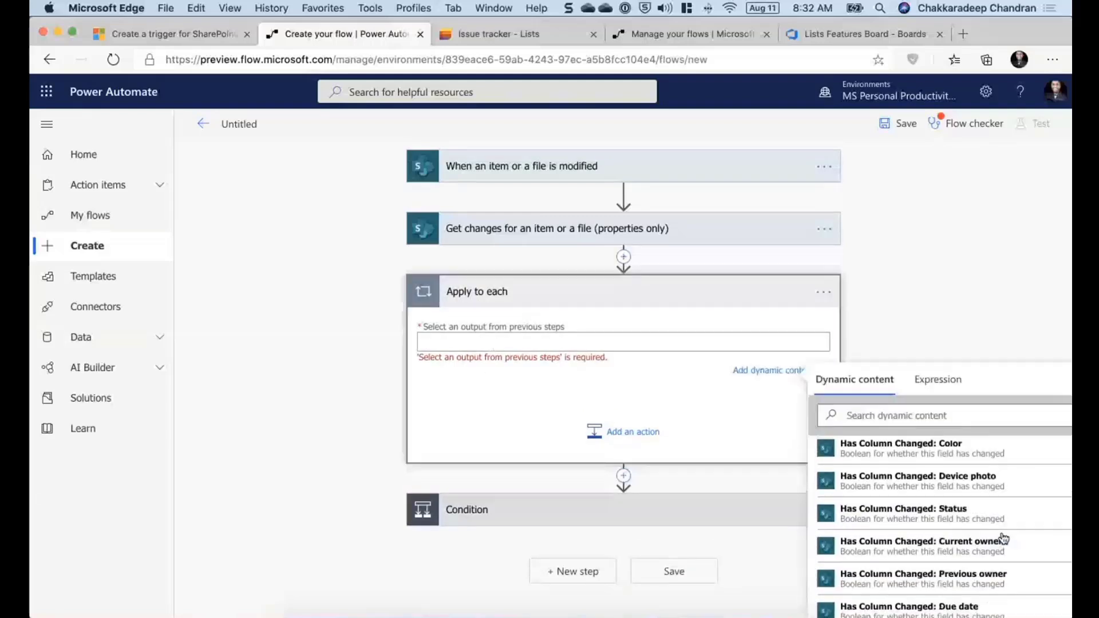
pyautogui.scroll(-4, 1003, 535)
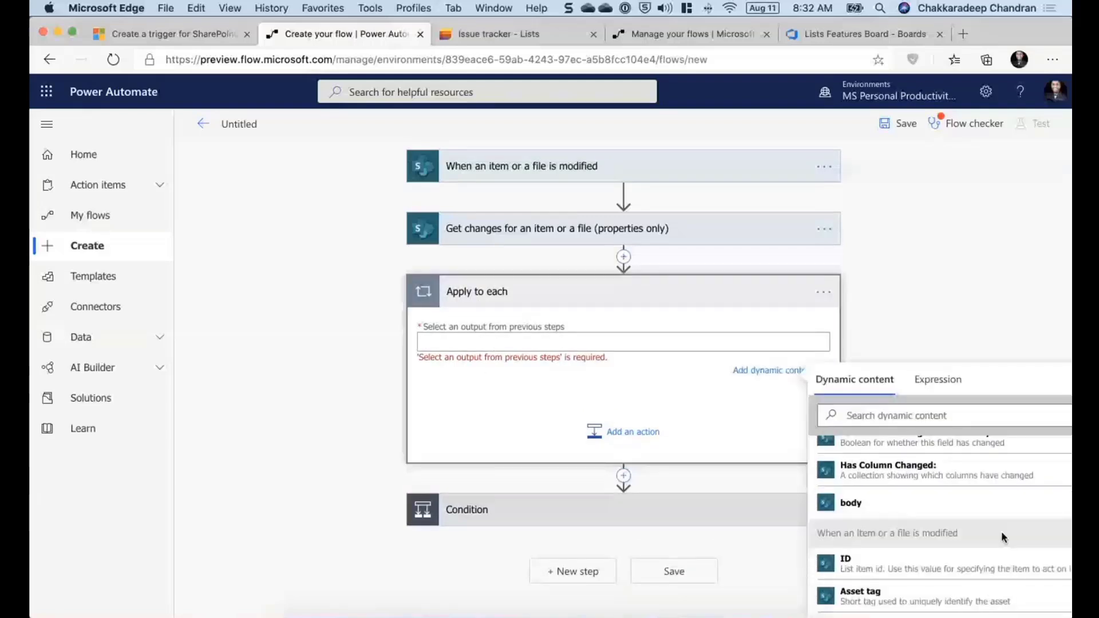
pyautogui.click(967, 461)
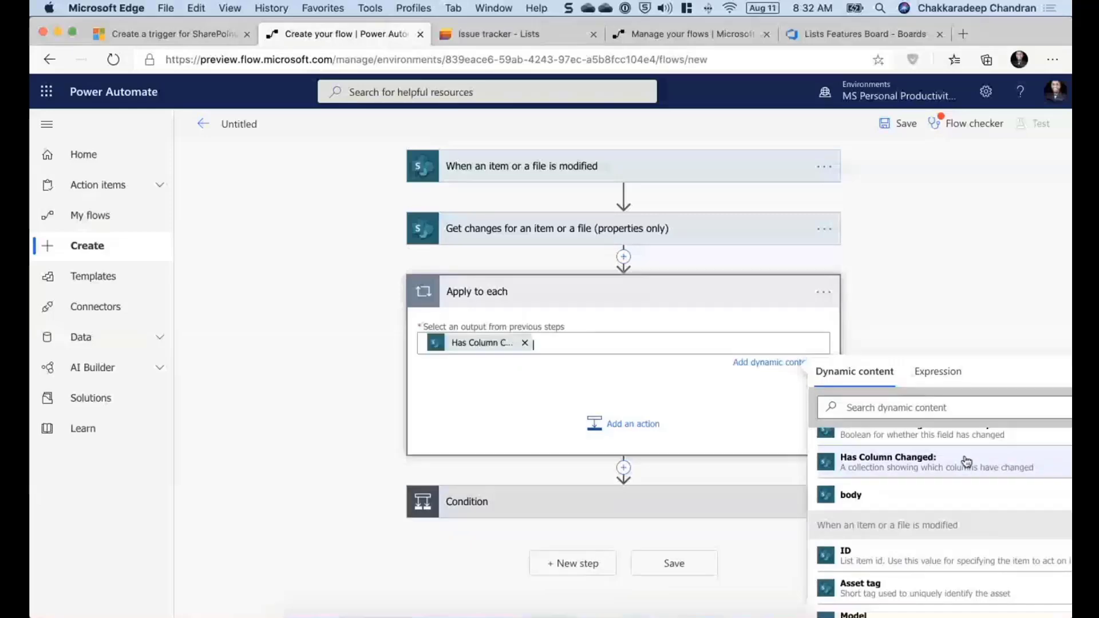
pyautogui.click(537, 422)
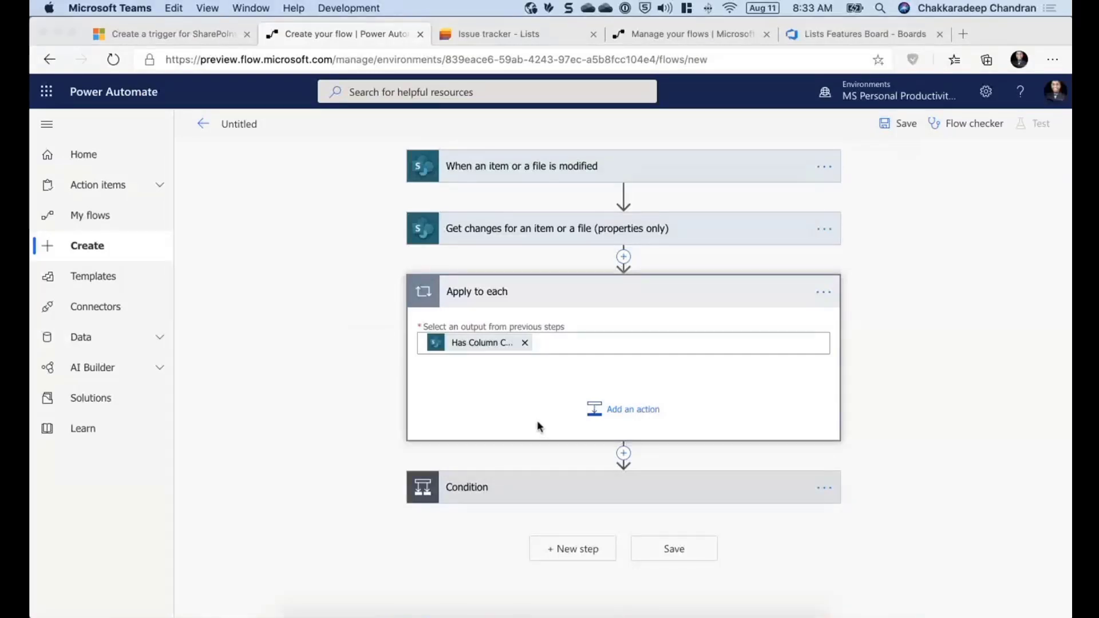
# - Expand the Get changes action to review its settings and description, then collapse it
pyautogui.click(504, 494)
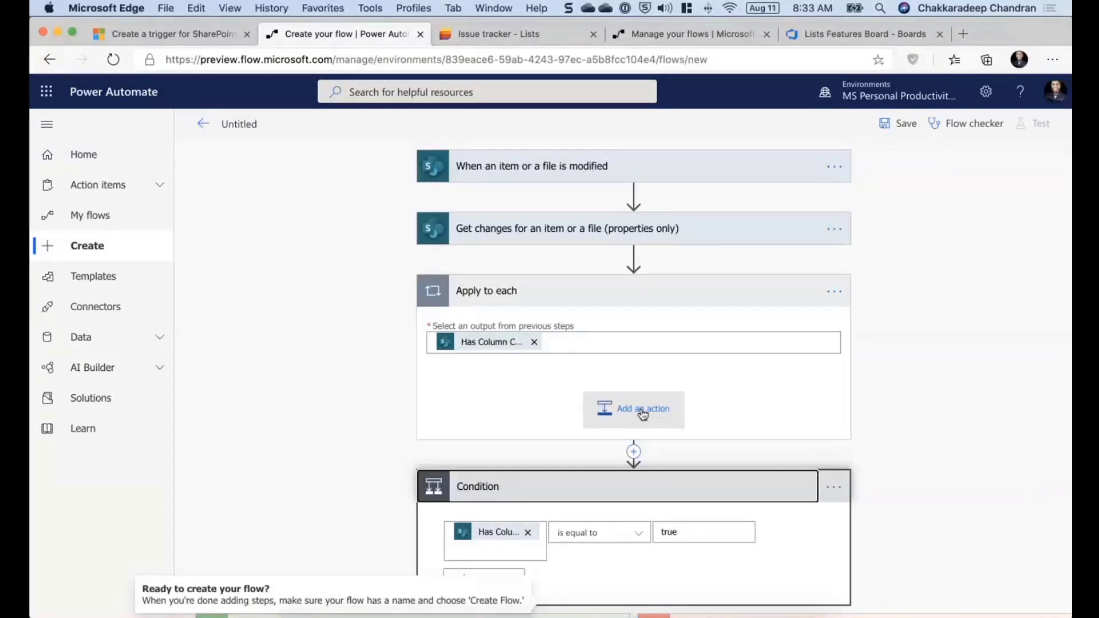
pyautogui.click(573, 231)
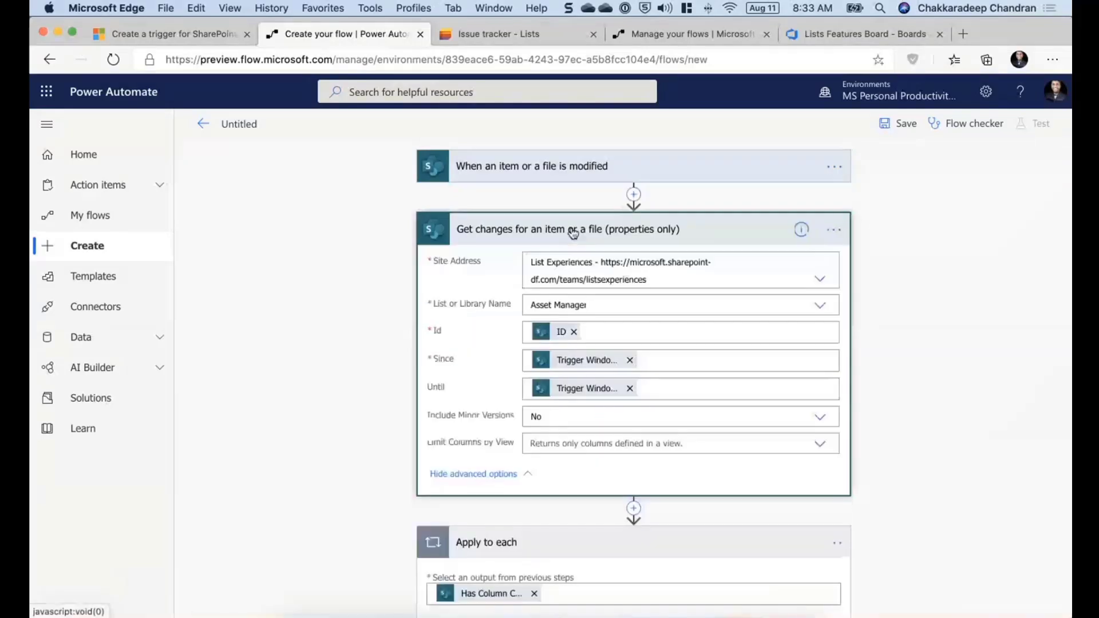
pyautogui.moveTo(801, 229)
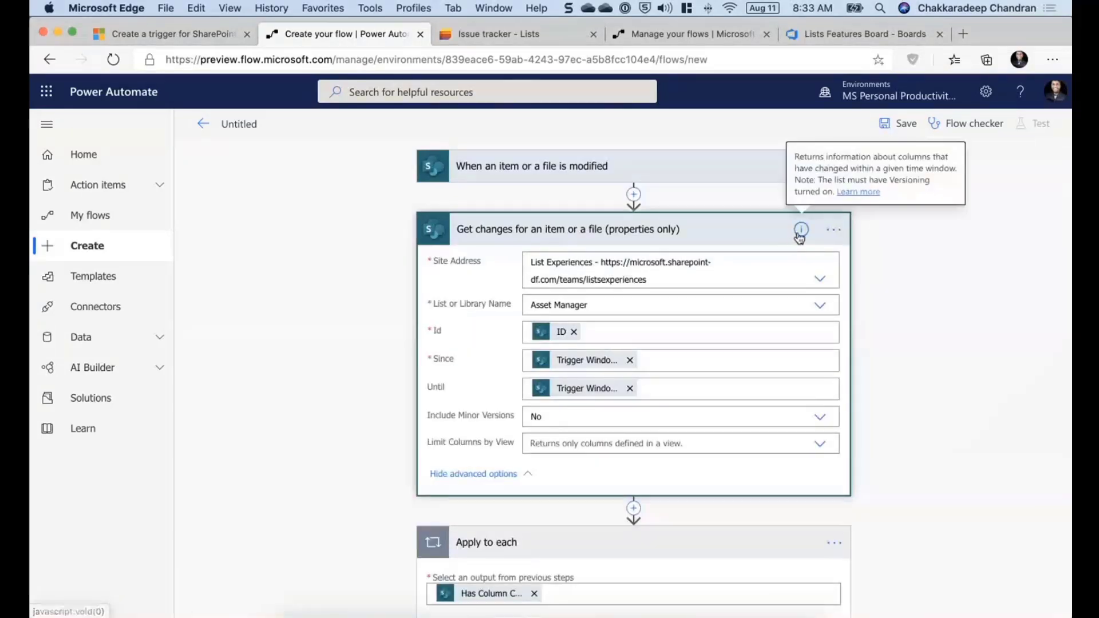
pyautogui.click(725, 231)
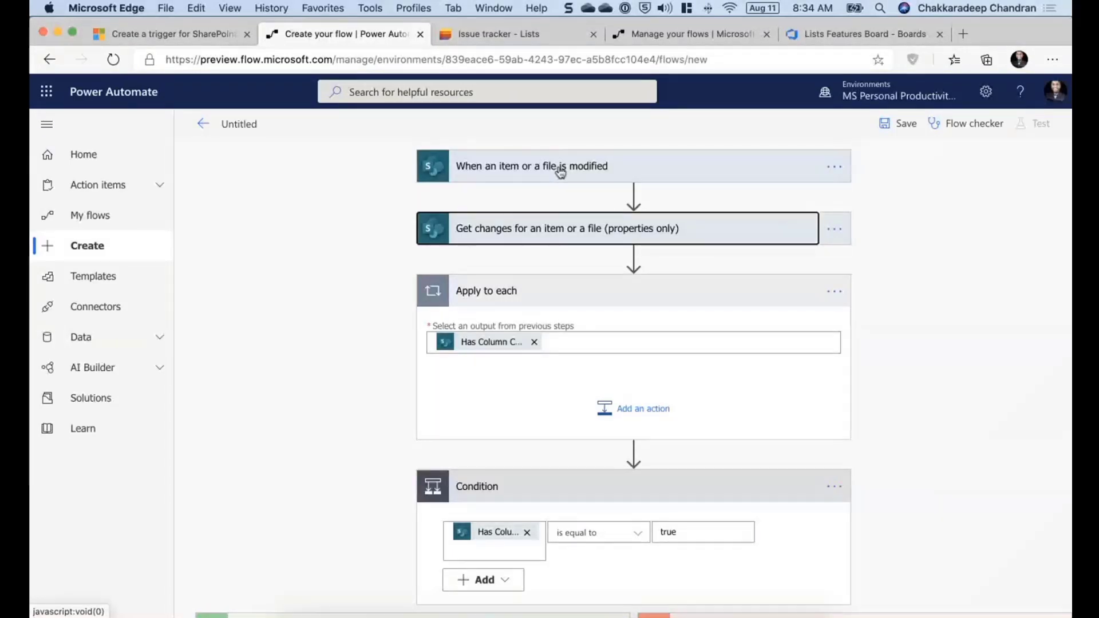
pyautogui.click(270, 213)
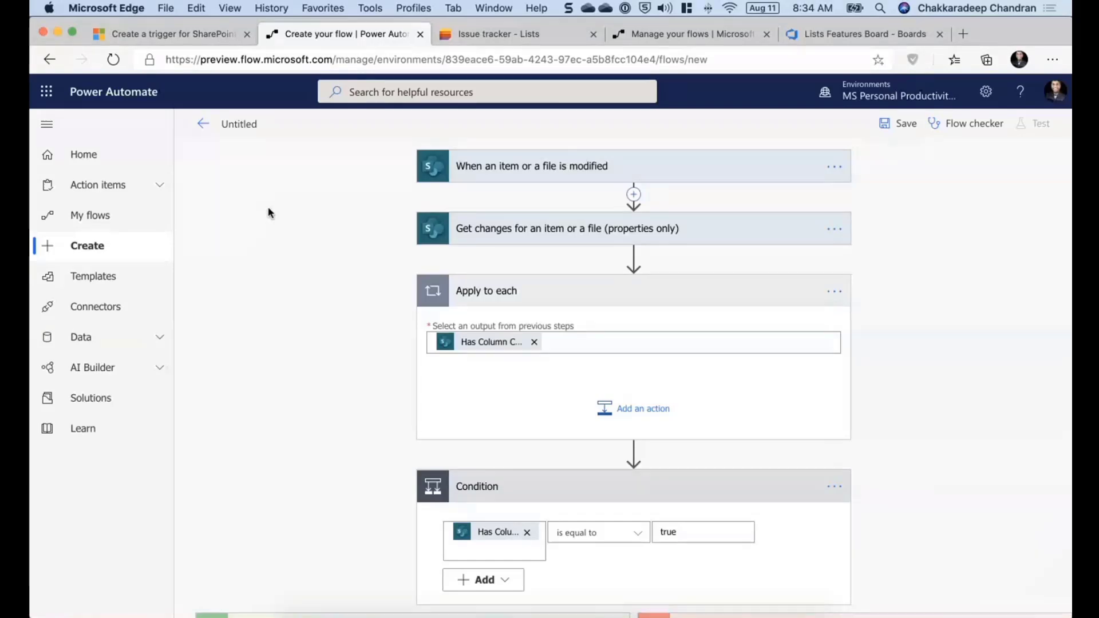
# - Switch to the Issue tracker list, select the first item and open its Automate menu
pyautogui.hotkey('ctrl', 'Tab')
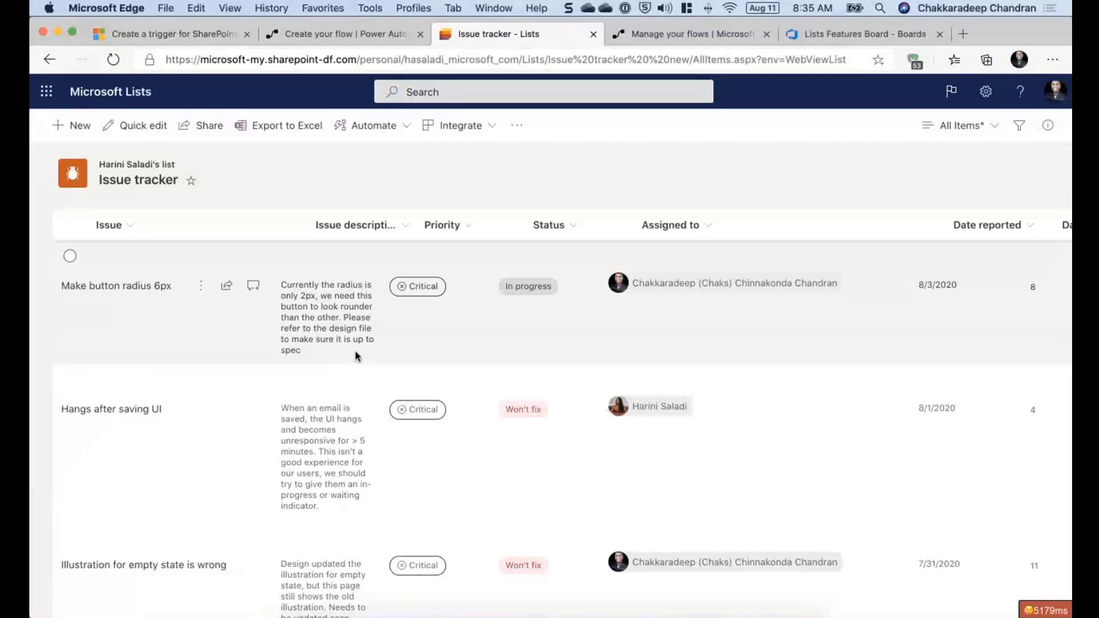
pyautogui.click(69, 257)
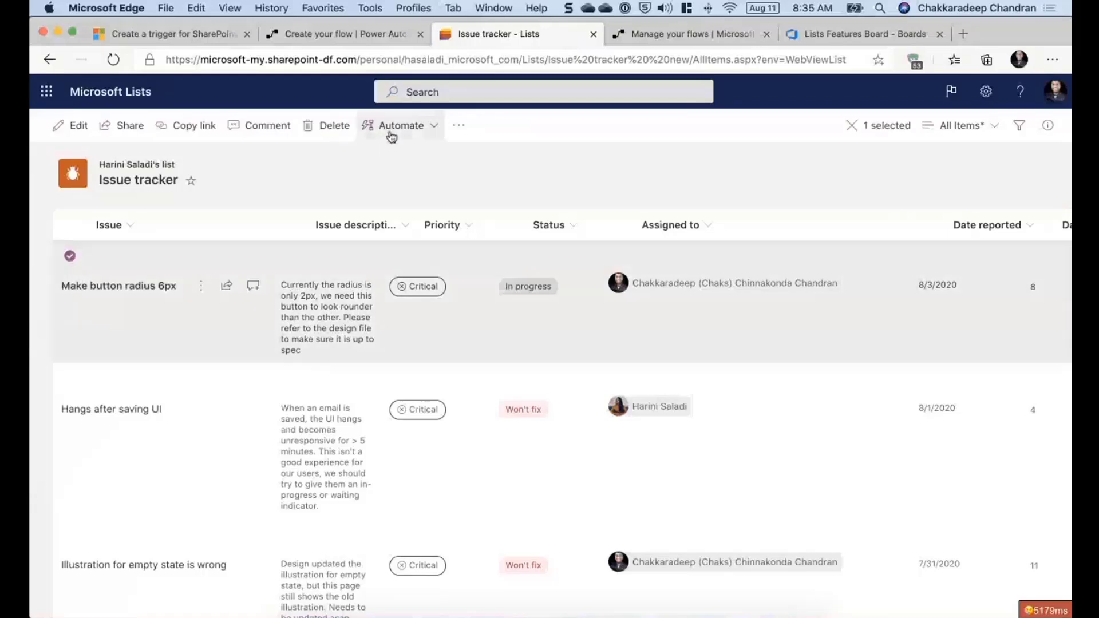
pyautogui.click(392, 133)
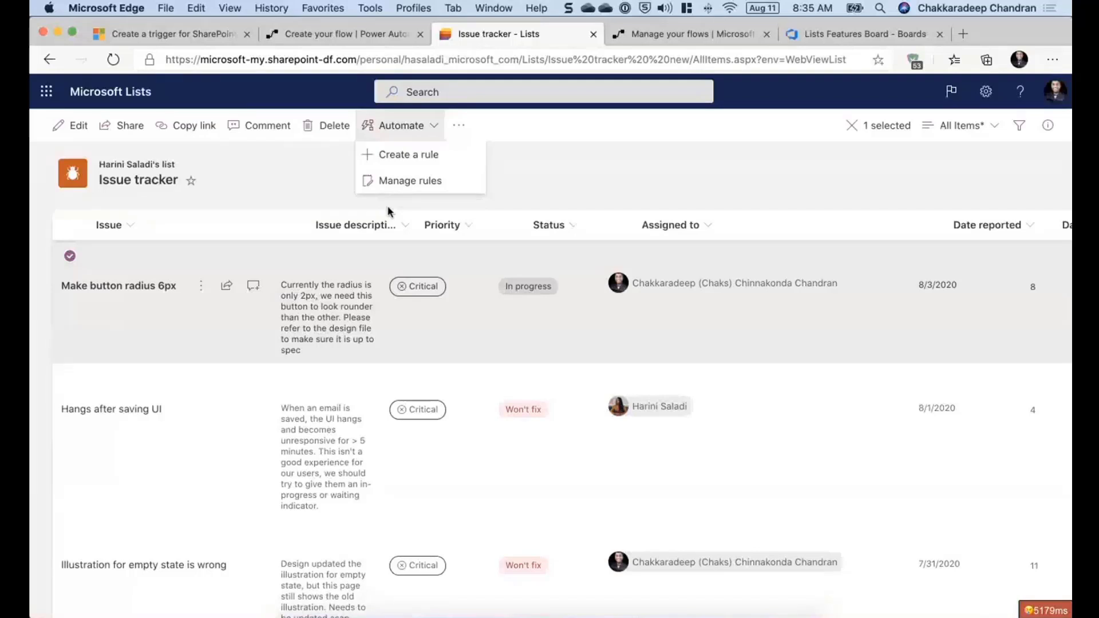
pyautogui.click(646, 194)
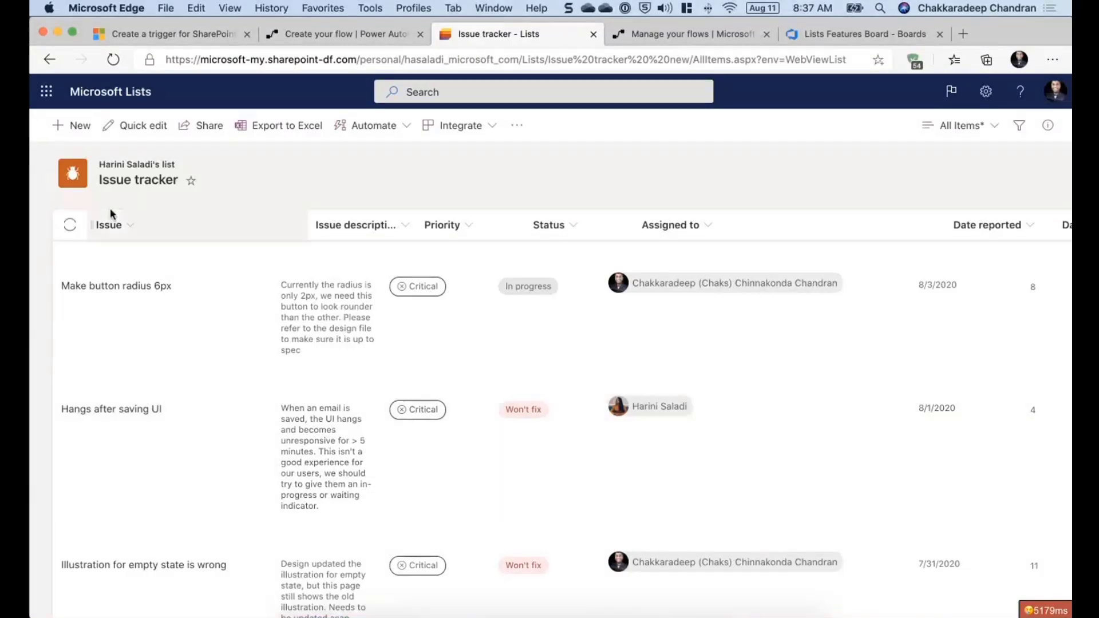
# - Reload the Issue tracker list, leave quick edit and open the Make button radius 6px item
pyautogui.click(115, 60)
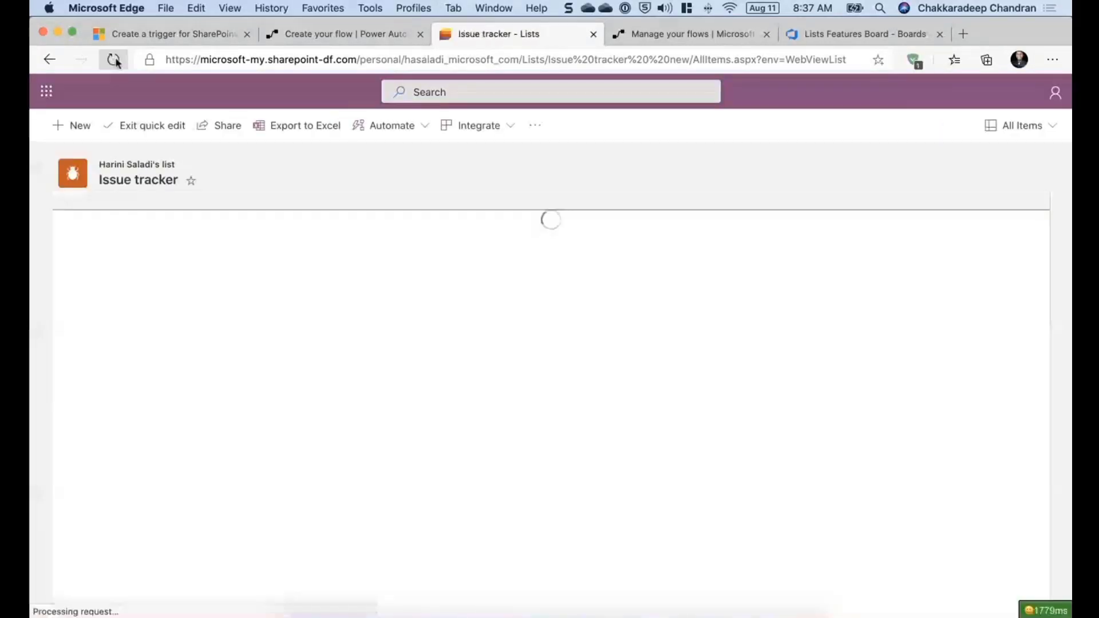
pyautogui.click(143, 129)
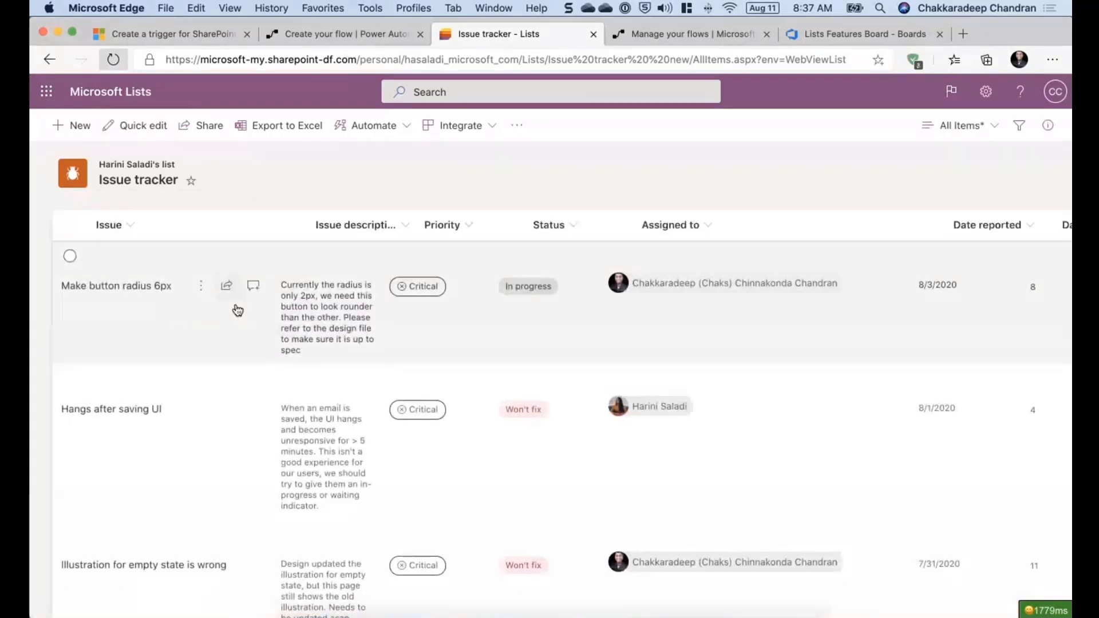
pyautogui.click(136, 287)
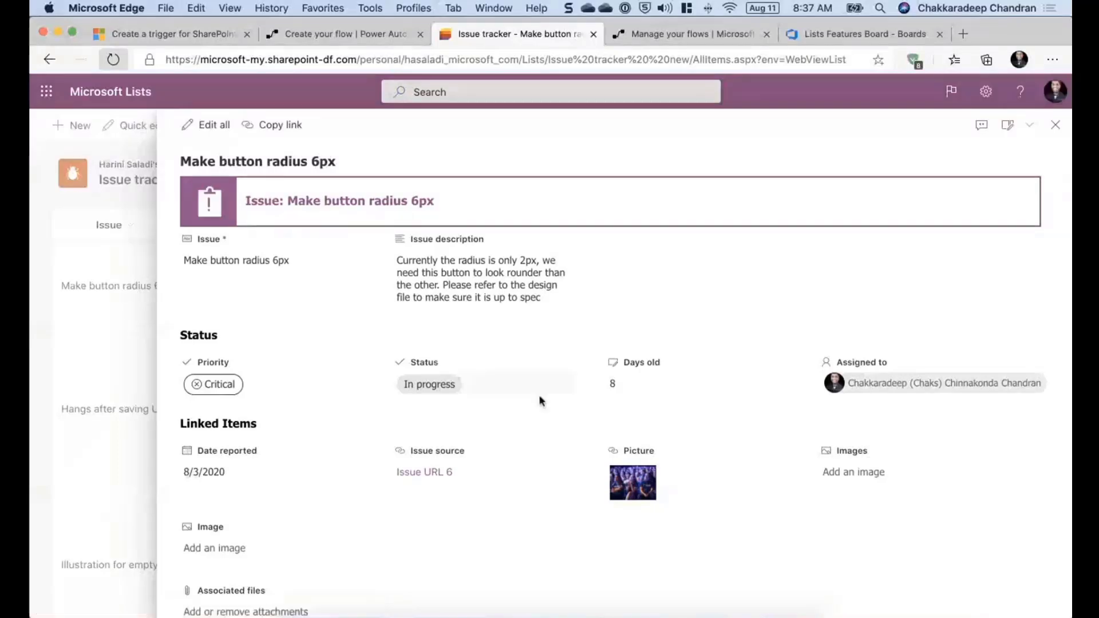
# - Scroll through the item's details panel to review its fields
pyautogui.scroll(-2, 540, 398)
pyautogui.scroll(2, 539, 398)
pyautogui.scroll(-2, 339, 409)
pyautogui.scroll(2, 343, 444)
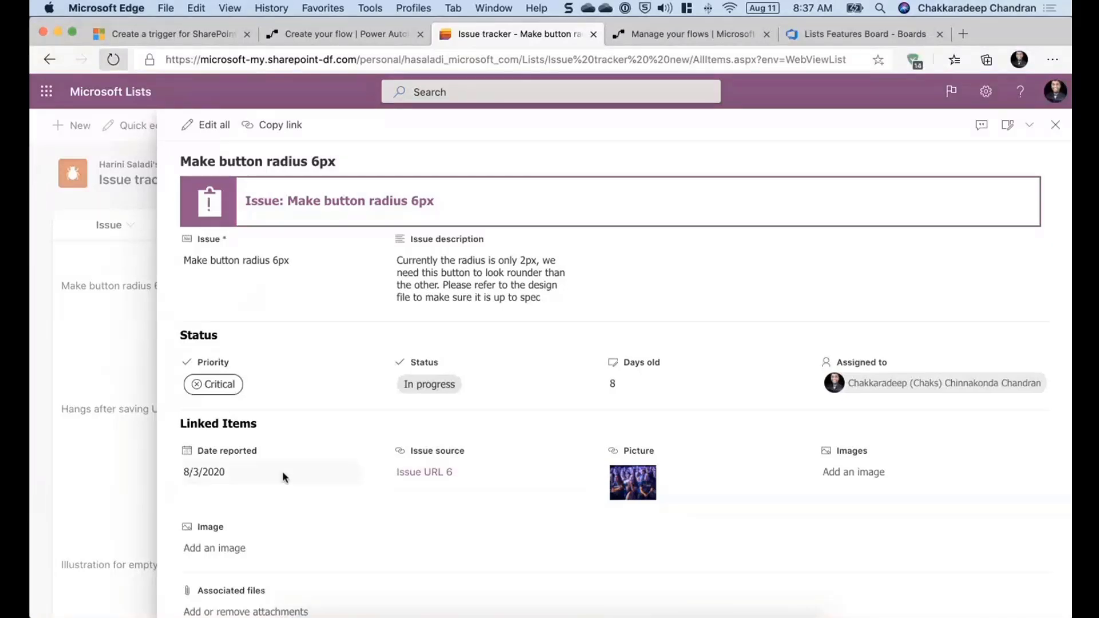
pyautogui.scroll(-2, 303, 436)
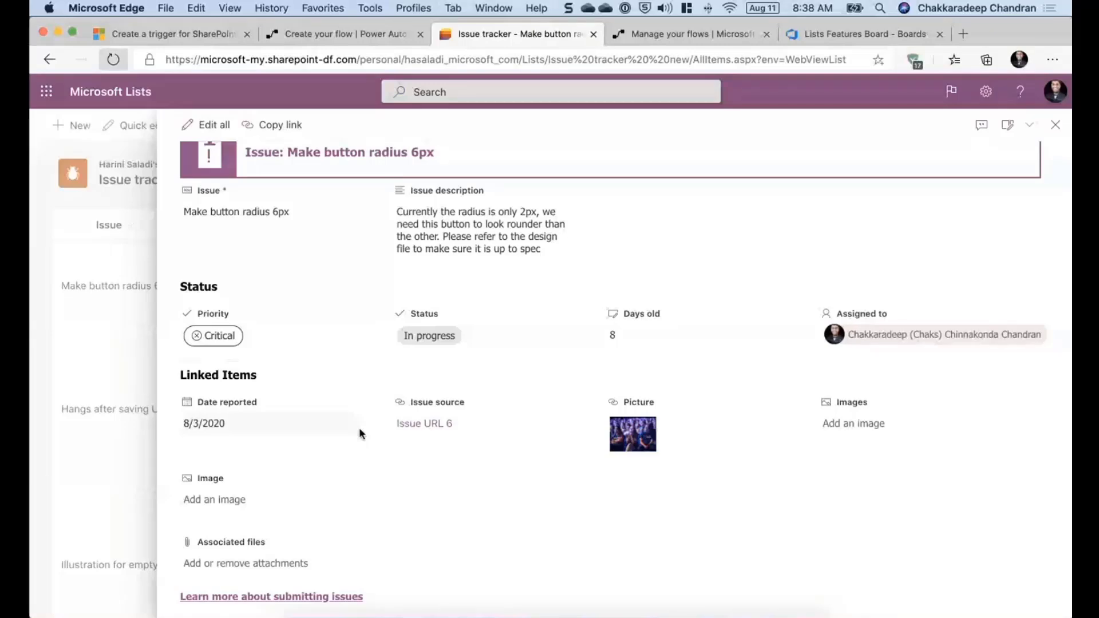
pyautogui.scroll(2, 358, 427)
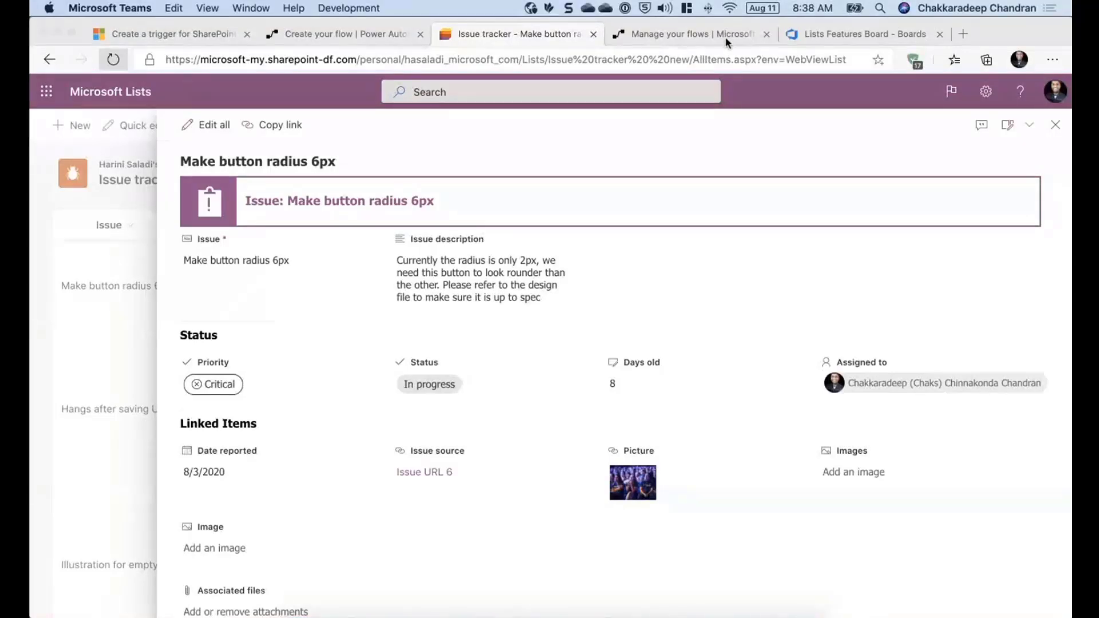
pyautogui.click(704, 133)
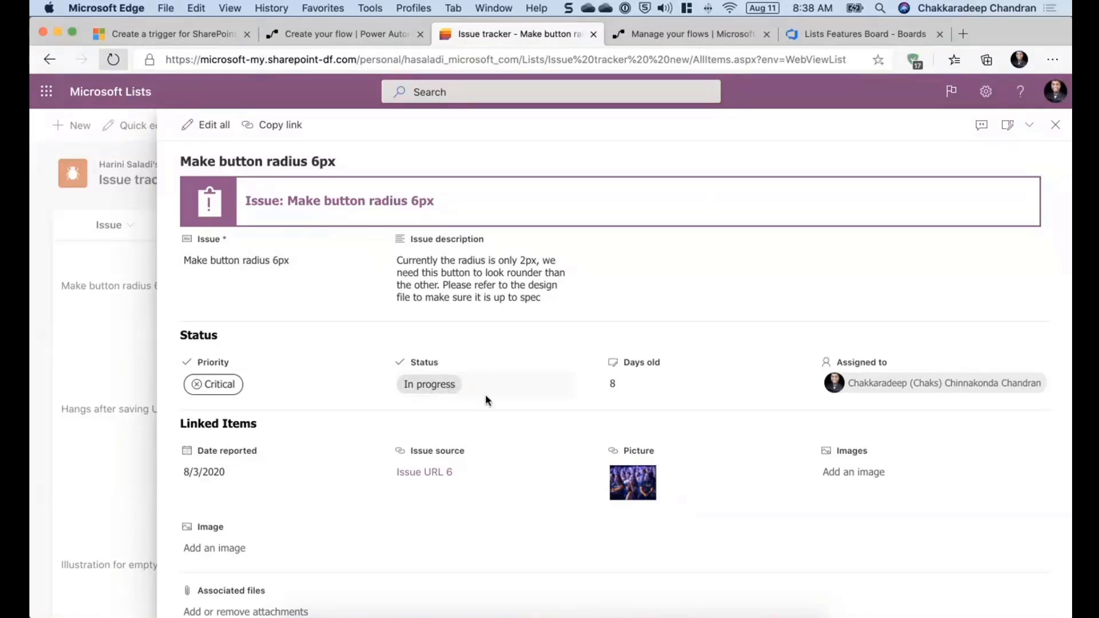
# - Refresh the run history of the Create VSO Item for an Issue flow, then cycle tabs back to the item
pyautogui.hotkey('ctrl', 'Tab')
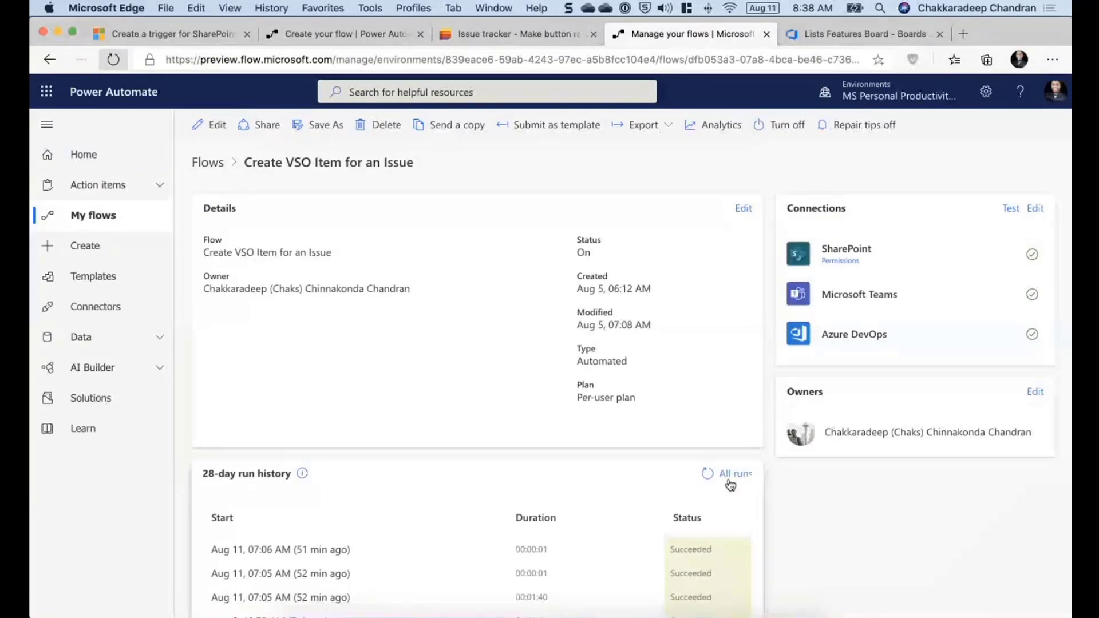
pyautogui.click(709, 479)
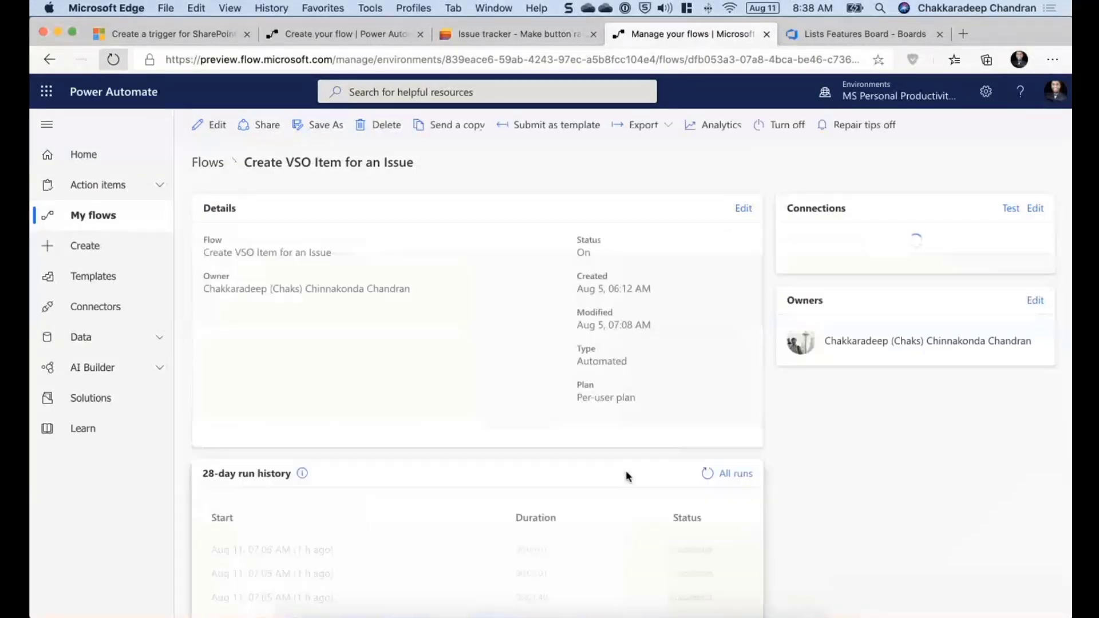
pyautogui.hotkey('ctrl', 'Tab')
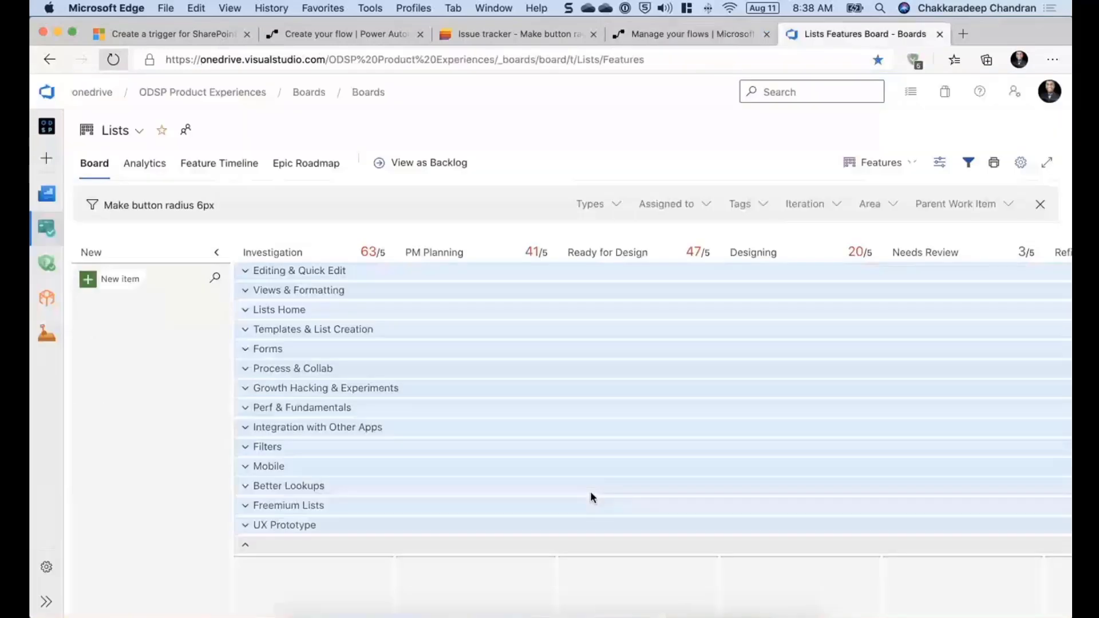
pyautogui.hotkey('ctrl', 'Tab')
pyautogui.hotkey('ctrl', 'Tab')
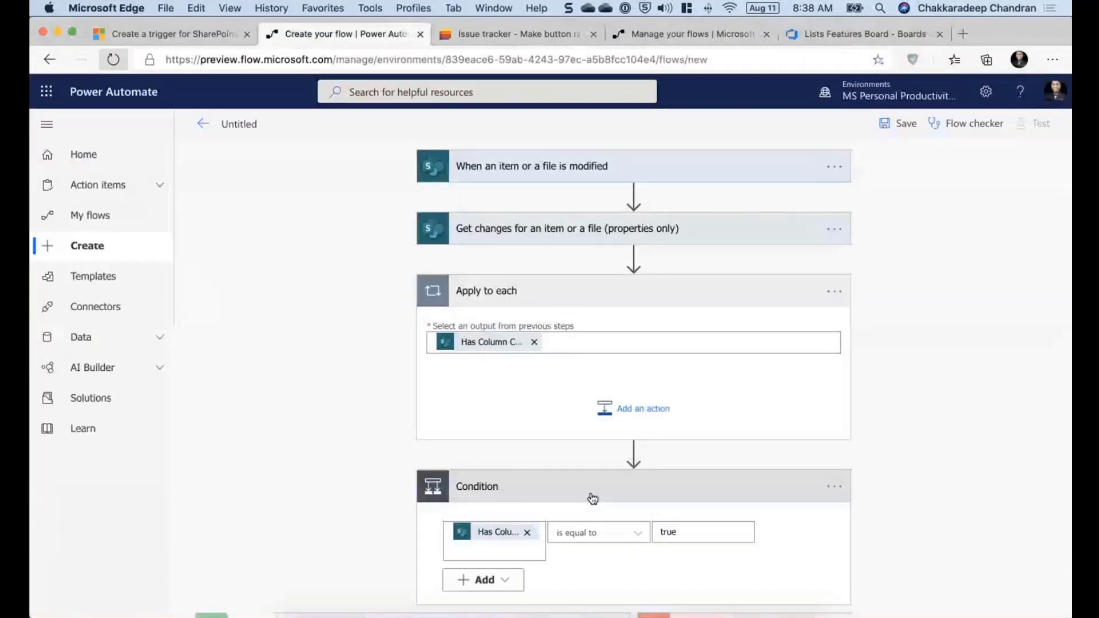
pyautogui.hotkey('ctrl', 'Tab')
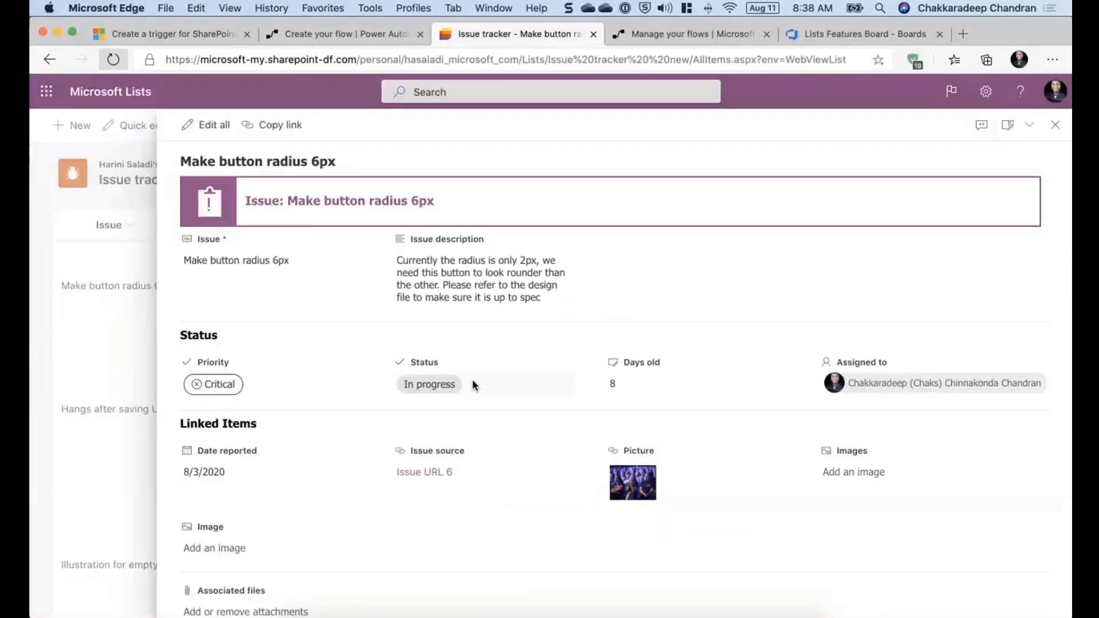
# - Change the item's Status to Won't fix
pyautogui.click(473, 381)
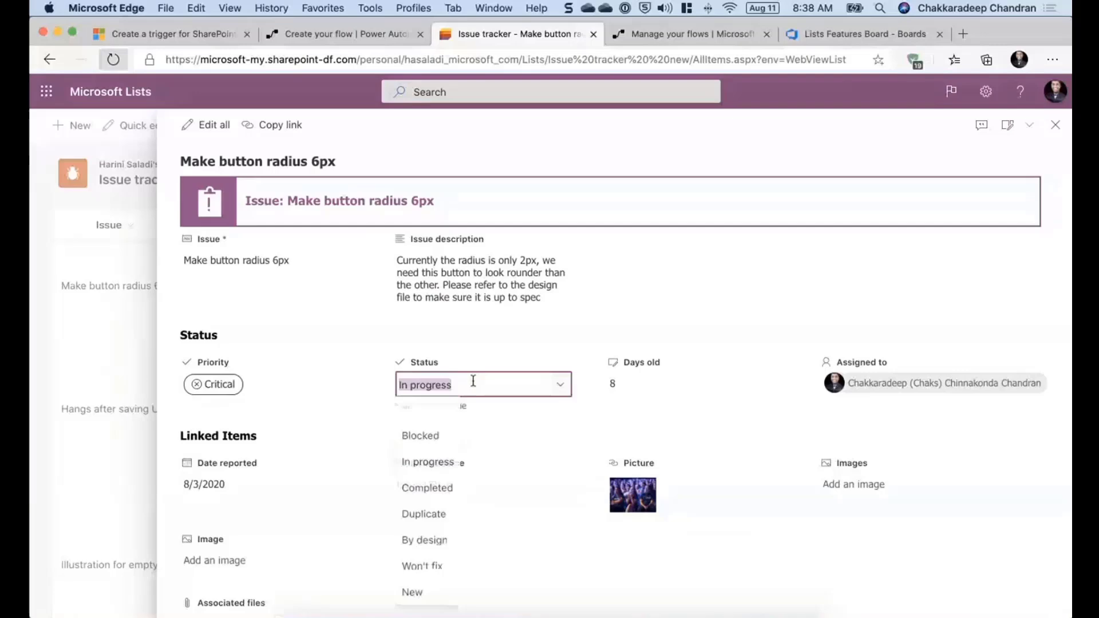
pyautogui.click(431, 569)
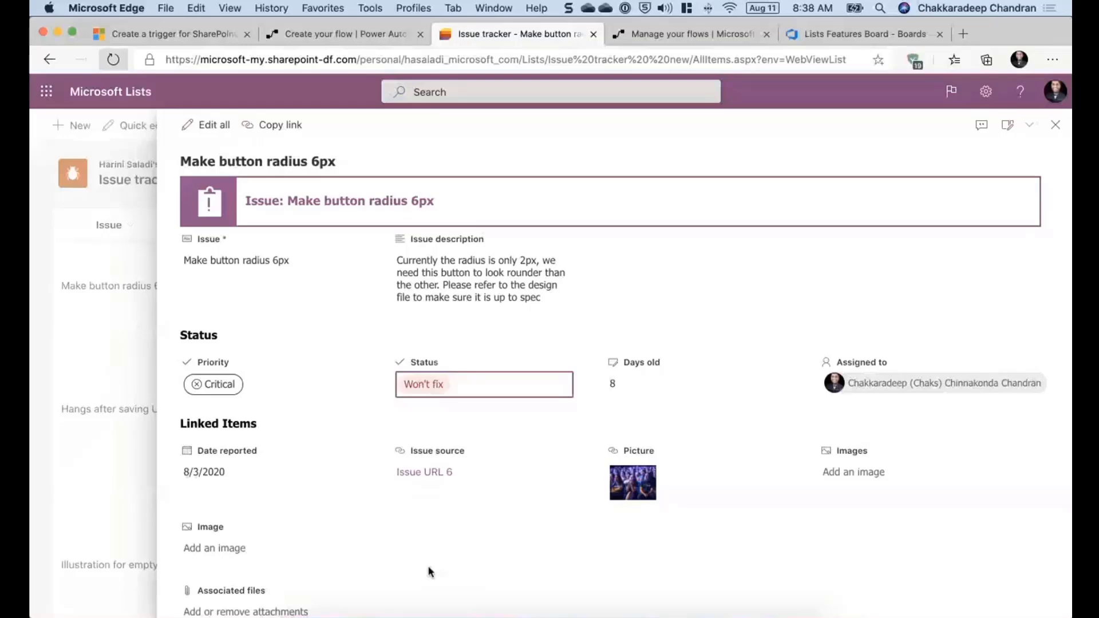
# - Refresh the Create VSO Item for an Issue flow's run history to check for a new run
pyautogui.hotkey('ctrl', 'Tab')
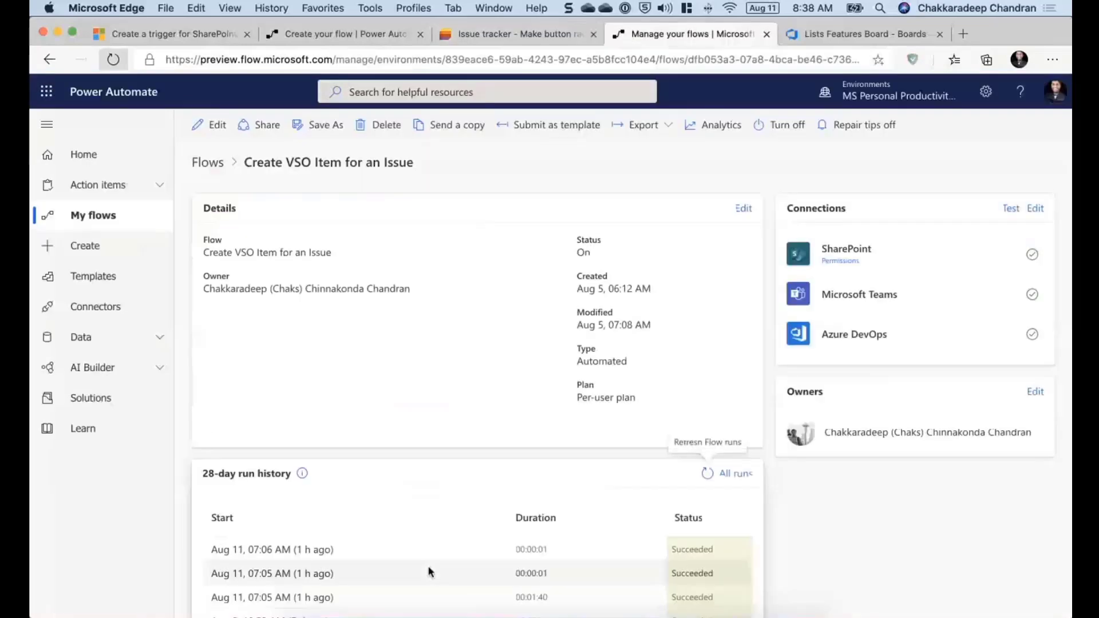
pyautogui.click(707, 474)
pyautogui.scroll(-2, 706, 478)
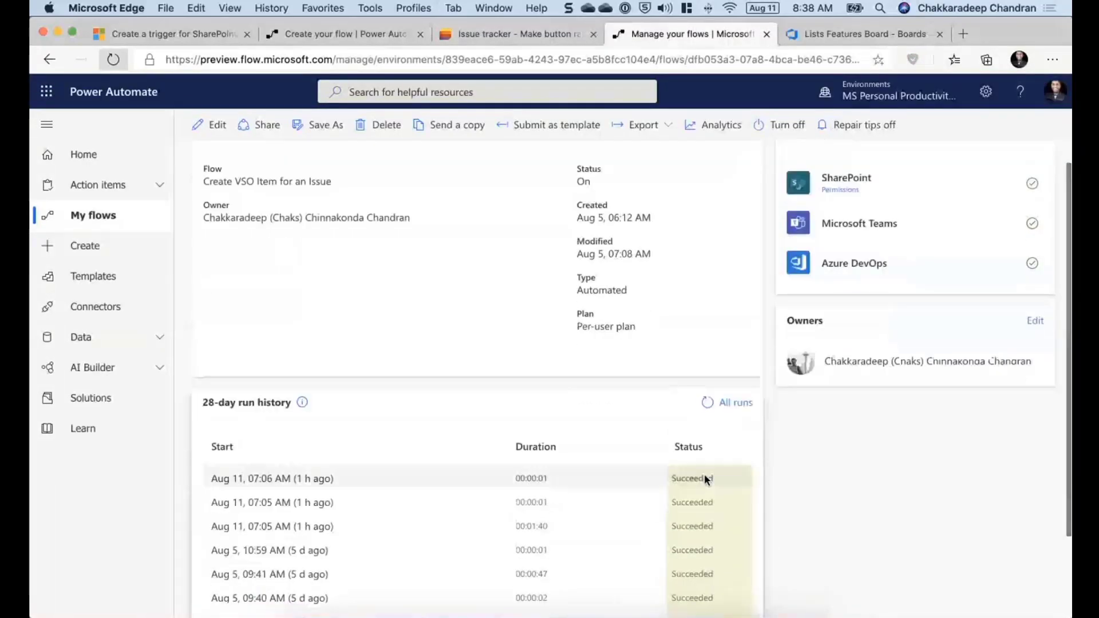
pyautogui.click(707, 404)
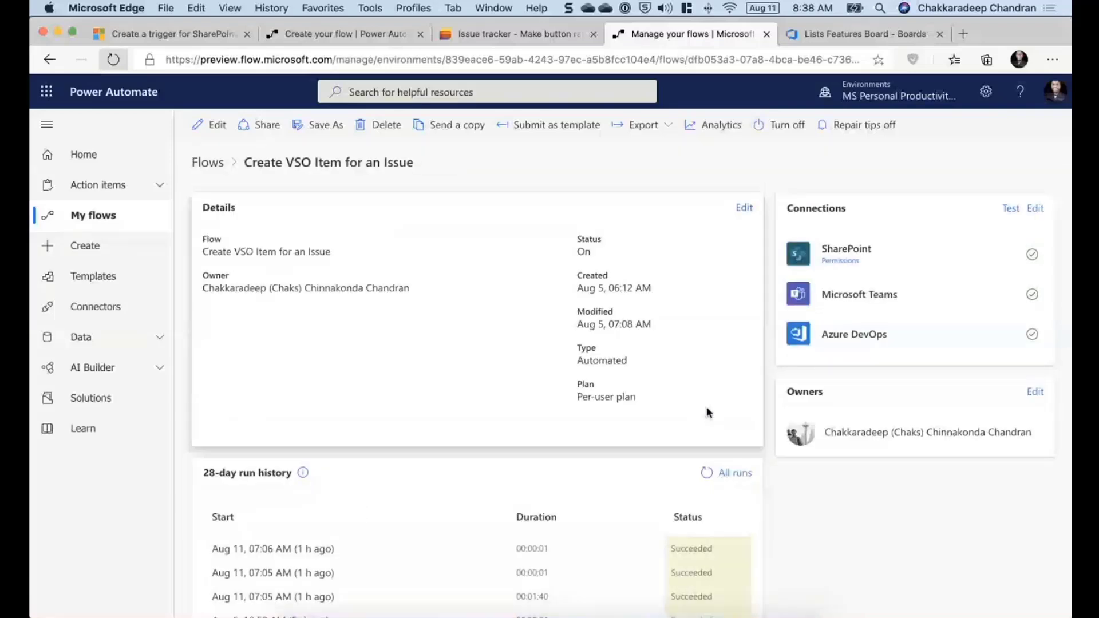
pyautogui.scroll(-2, 651, 442)
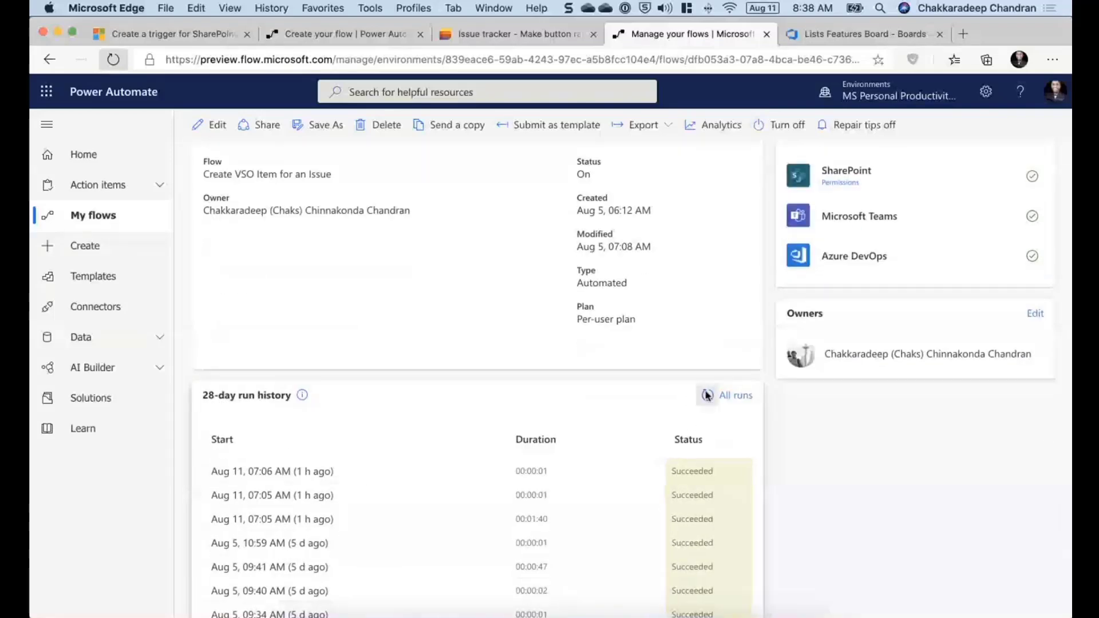
pyautogui.click(707, 395)
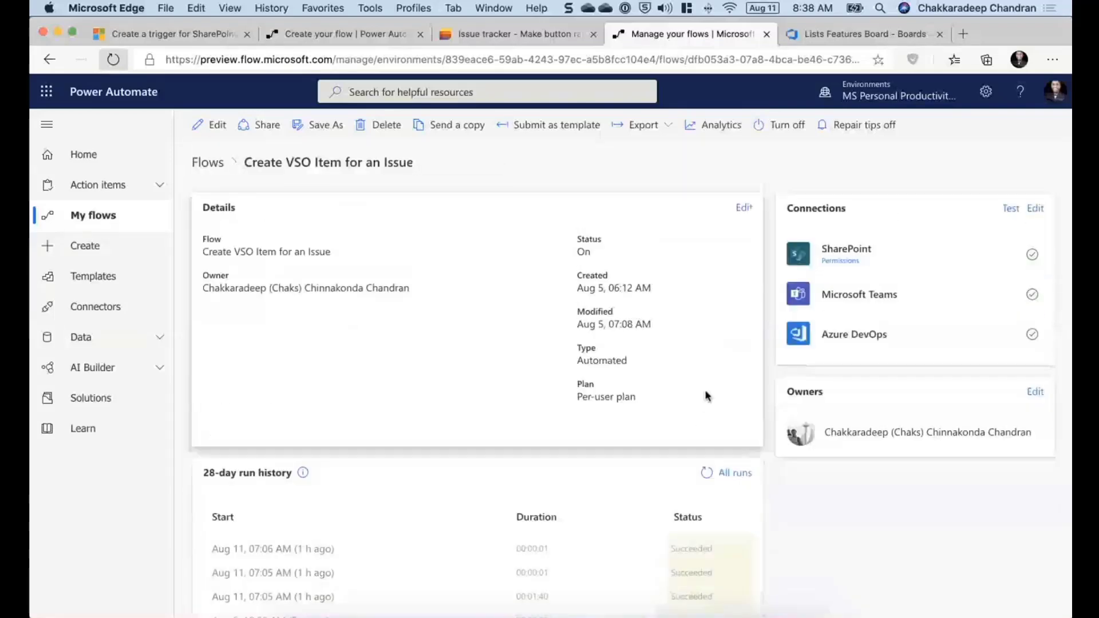
pyautogui.click(707, 475)
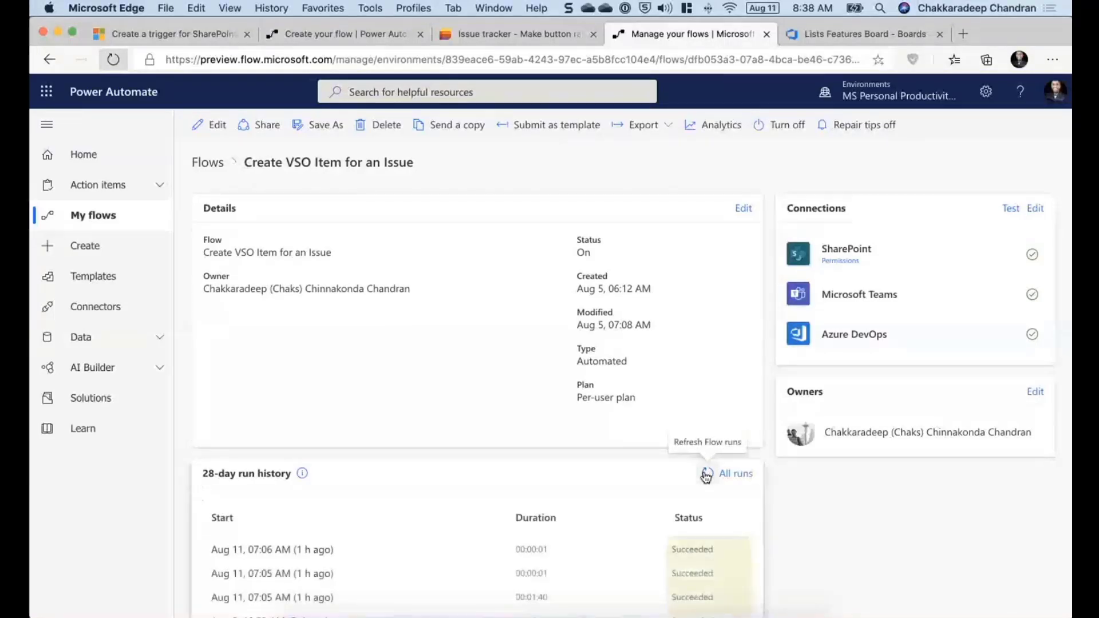
pyautogui.click(707, 474)
pyautogui.click(707, 475)
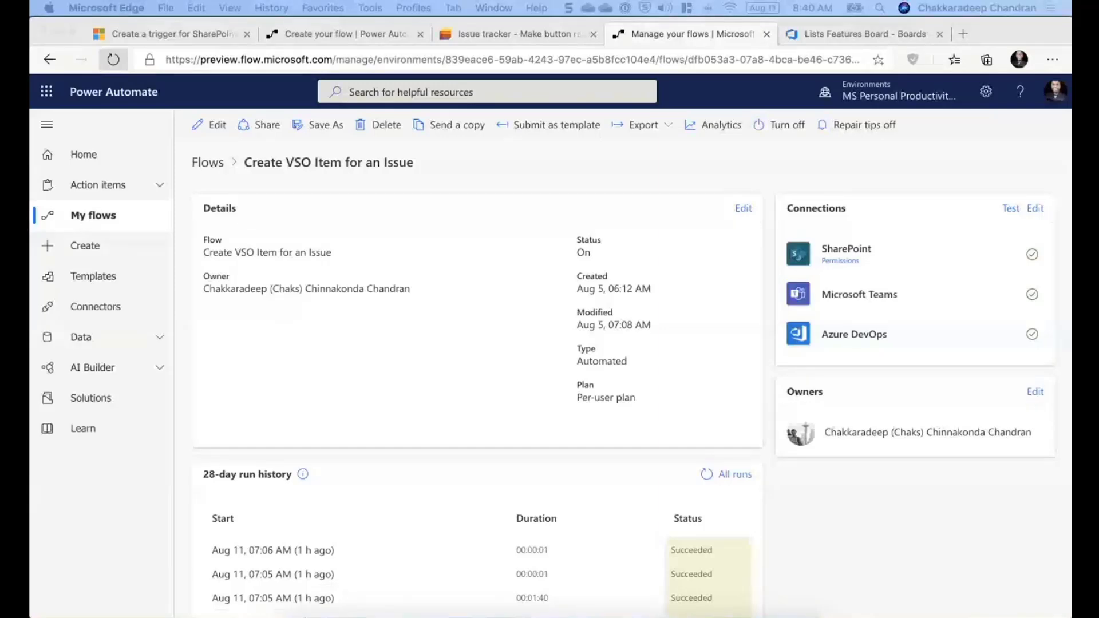
pyautogui.click(664, 505)
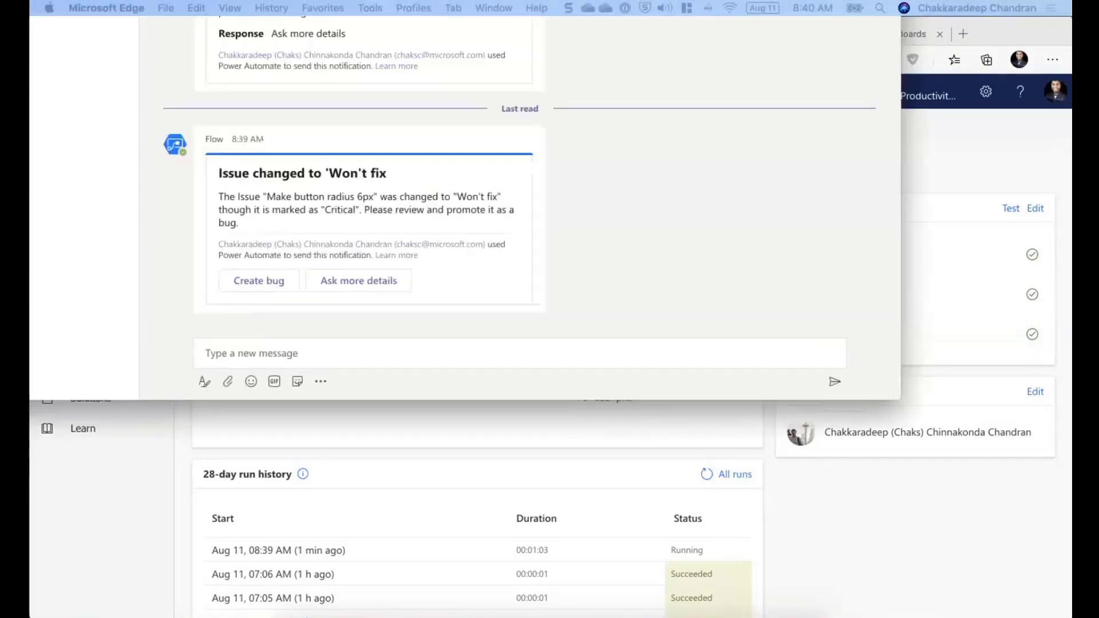
# - Switch to Teams and answer the Won't fix card with Create bug, commenting "We need to find a fix for this as it is important from an experience point of view."
pyautogui.moveTo(841, 0); pyautogui.dragTo(932, 39)
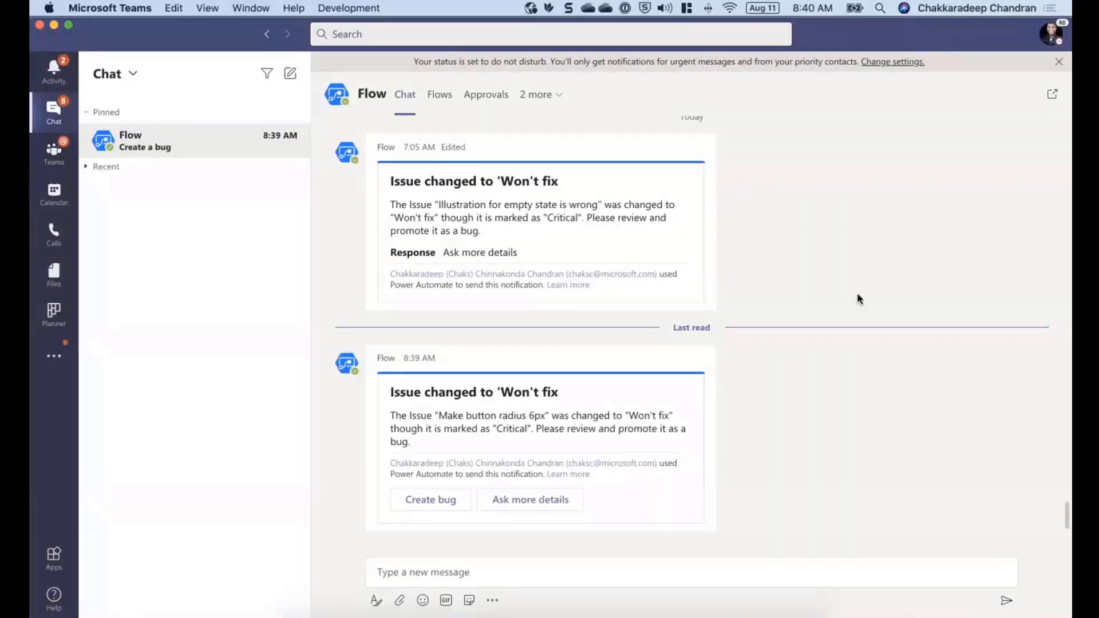
pyautogui.click(442, 505)
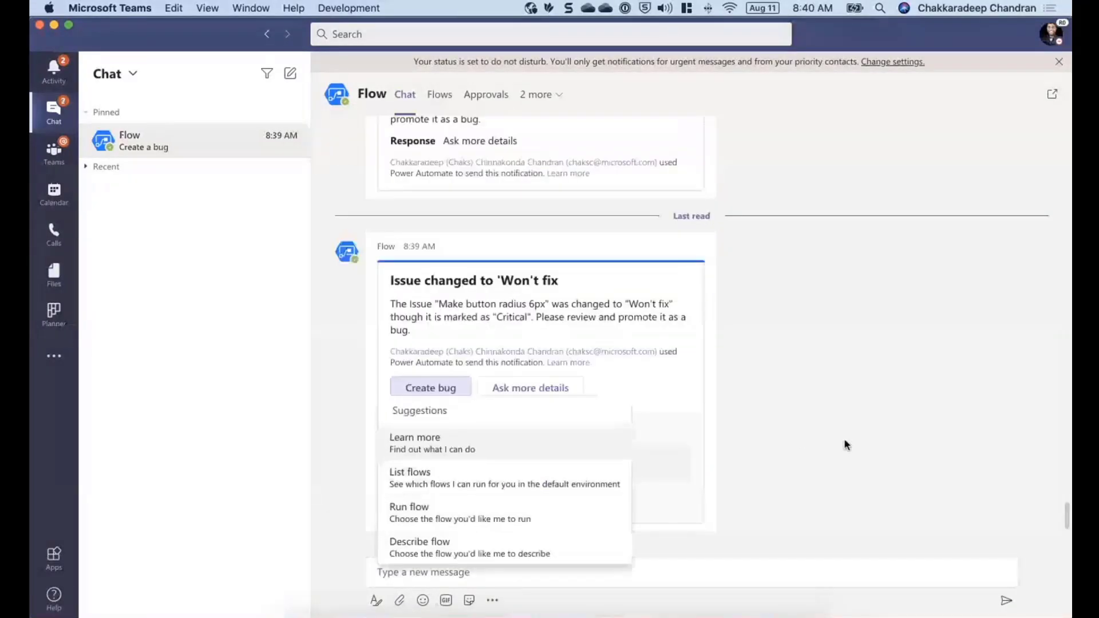
pyautogui.click(431, 462)
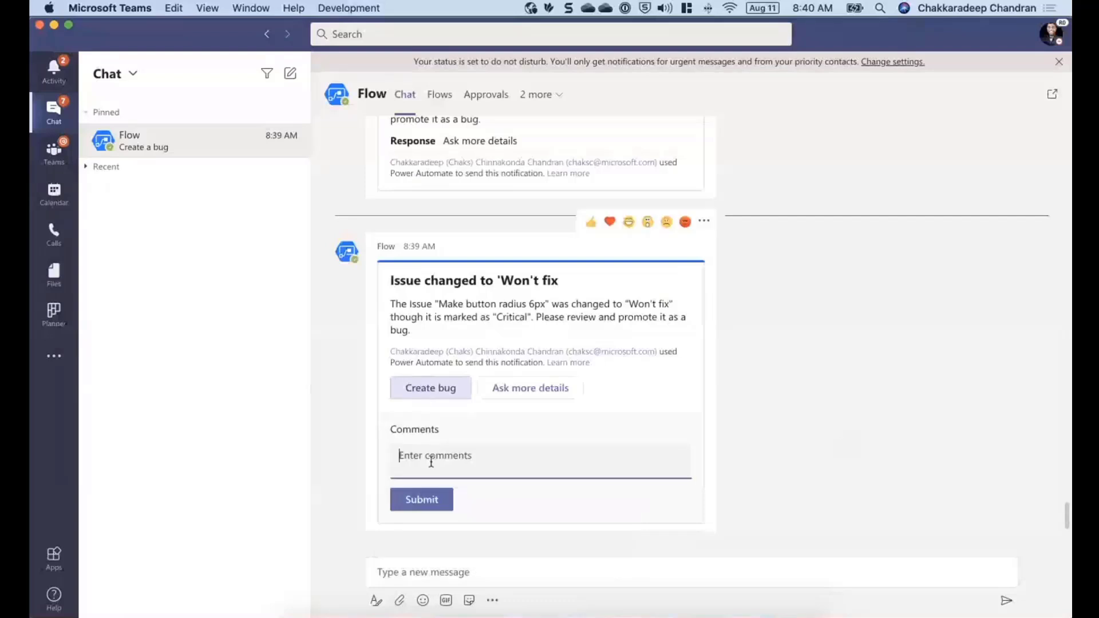
pyautogui.write('We n')
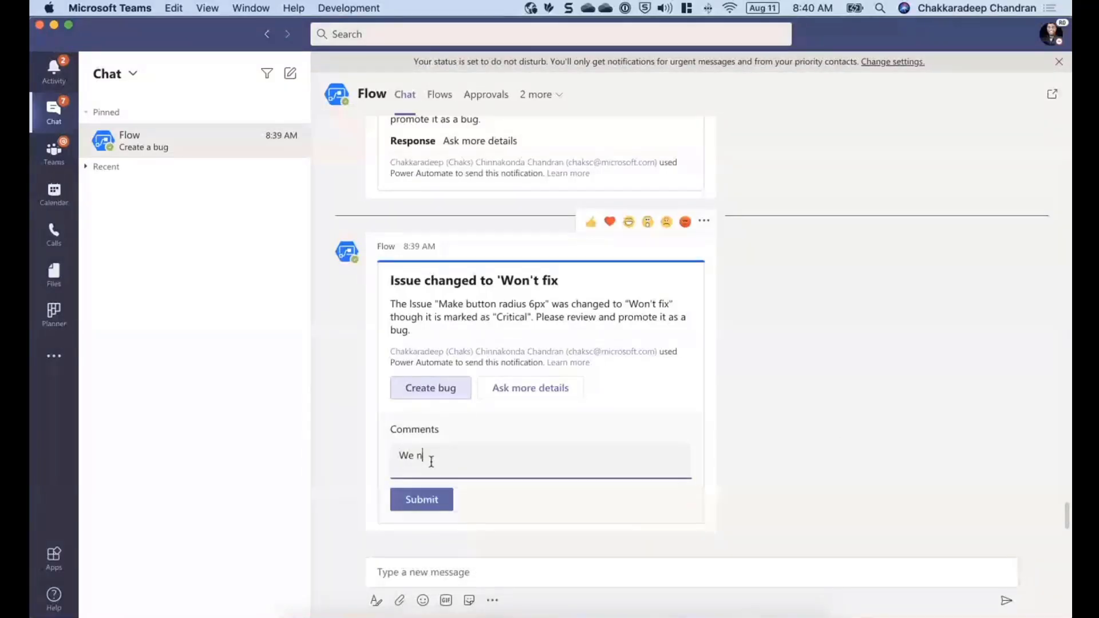
pyautogui.write('eed to find ')
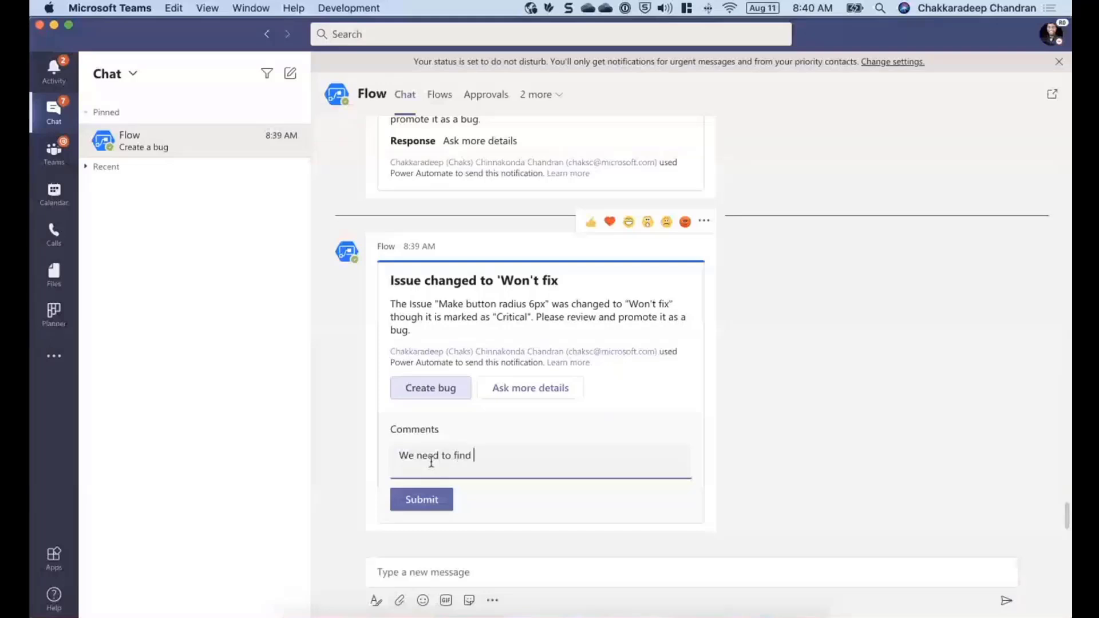
pyautogui.write('a so')
pyautogui.press('BackSpace')
pyautogui.press('BackSpace')
pyautogui.write('fix for this as it is ')
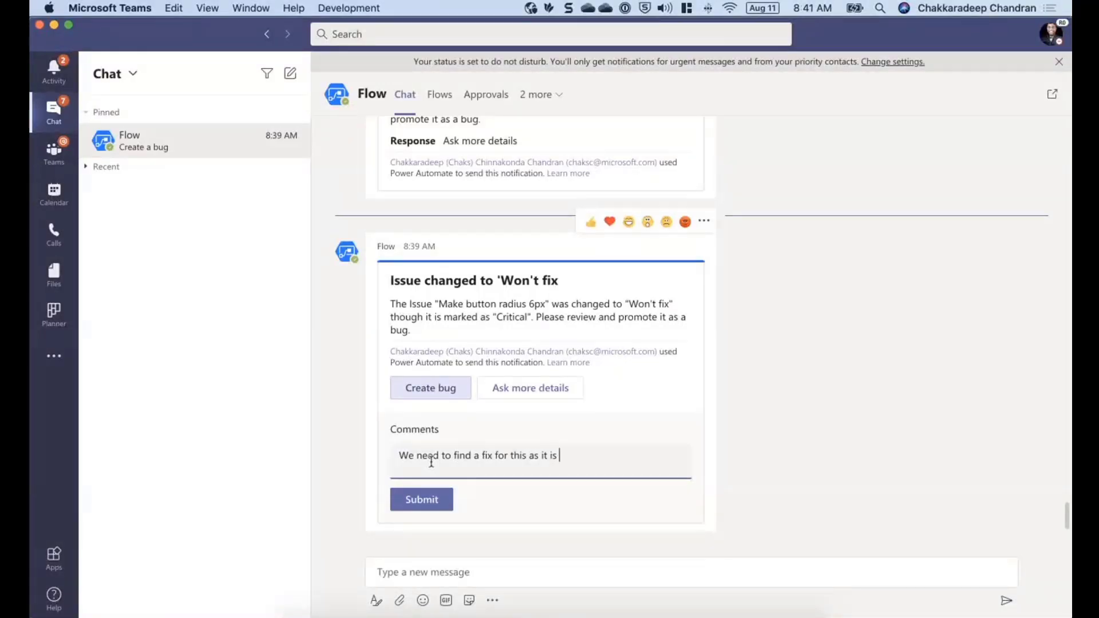
pyautogui.write('important from an experien')
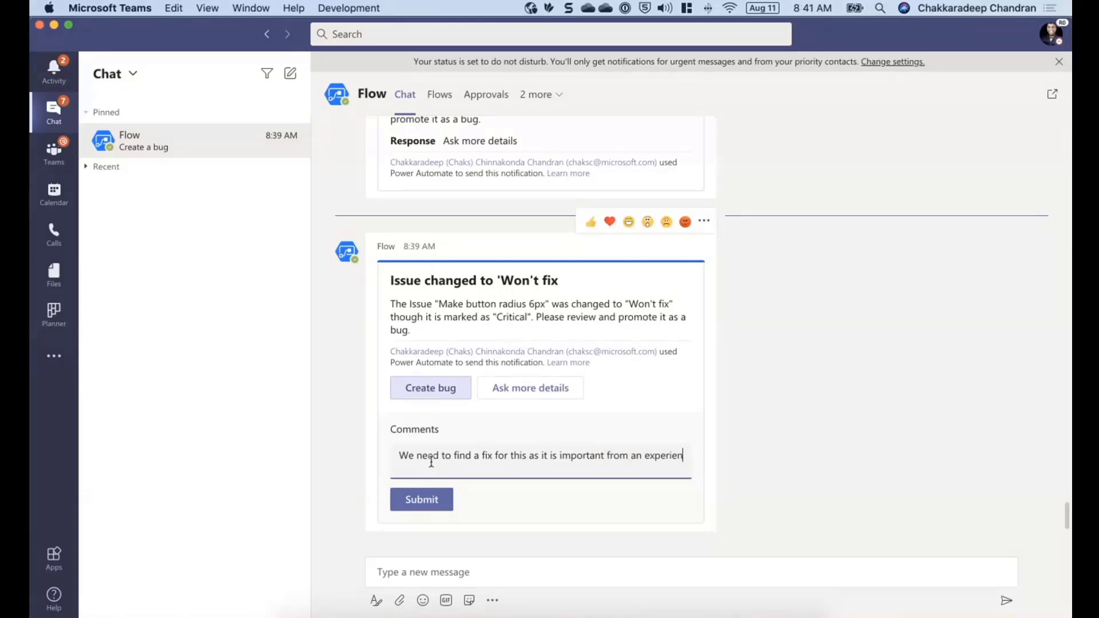
pyautogui.write('ce point of view.')
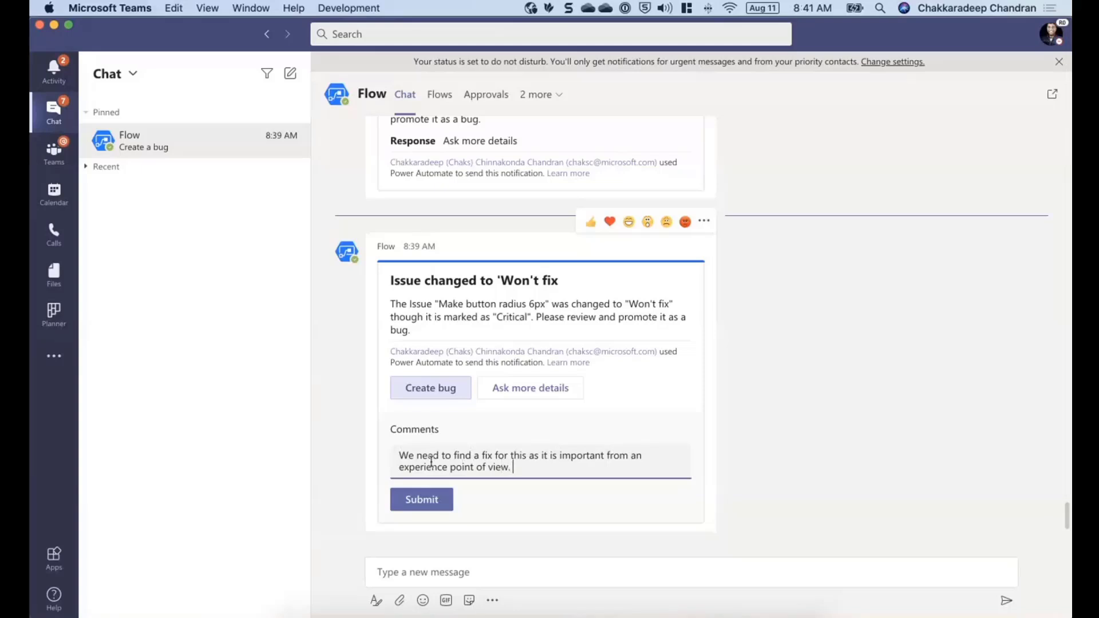
pyautogui.click(410, 500)
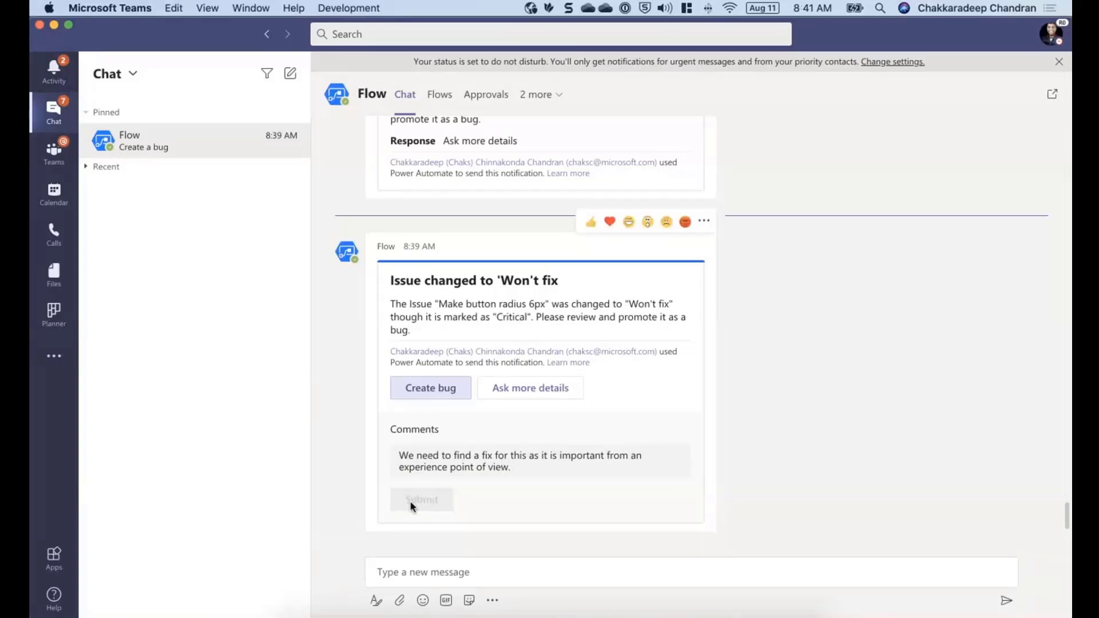
# - Select the created bug's link, switch back to the browser and open the Lists Features Board to view the new work item
pyautogui.click(428, 469)
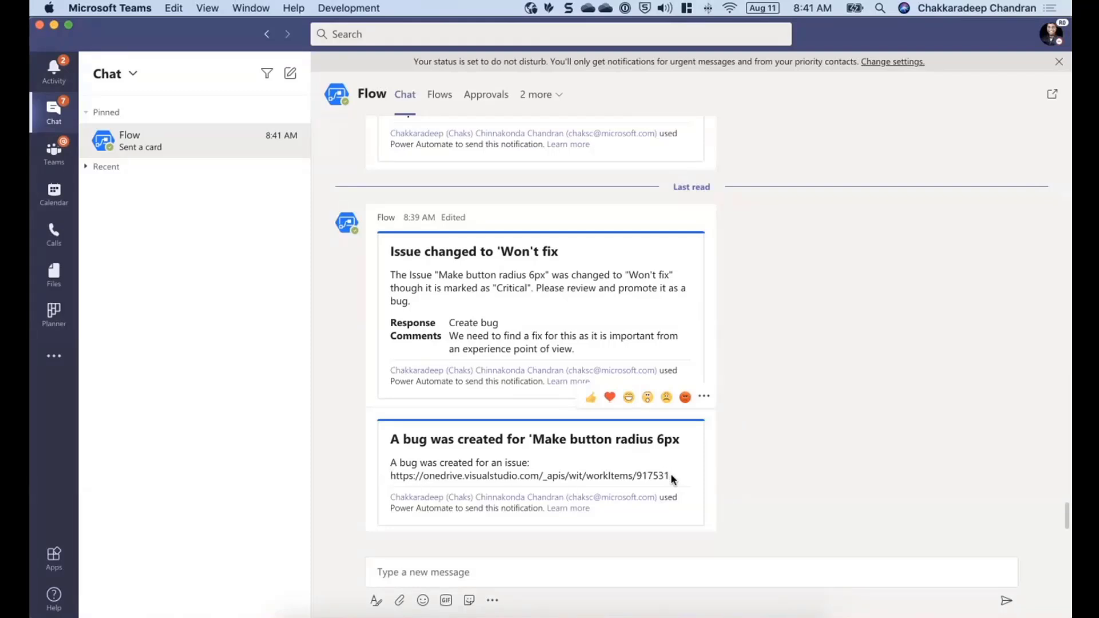
pyautogui.moveTo(673, 477); pyautogui.dragTo(388, 475)
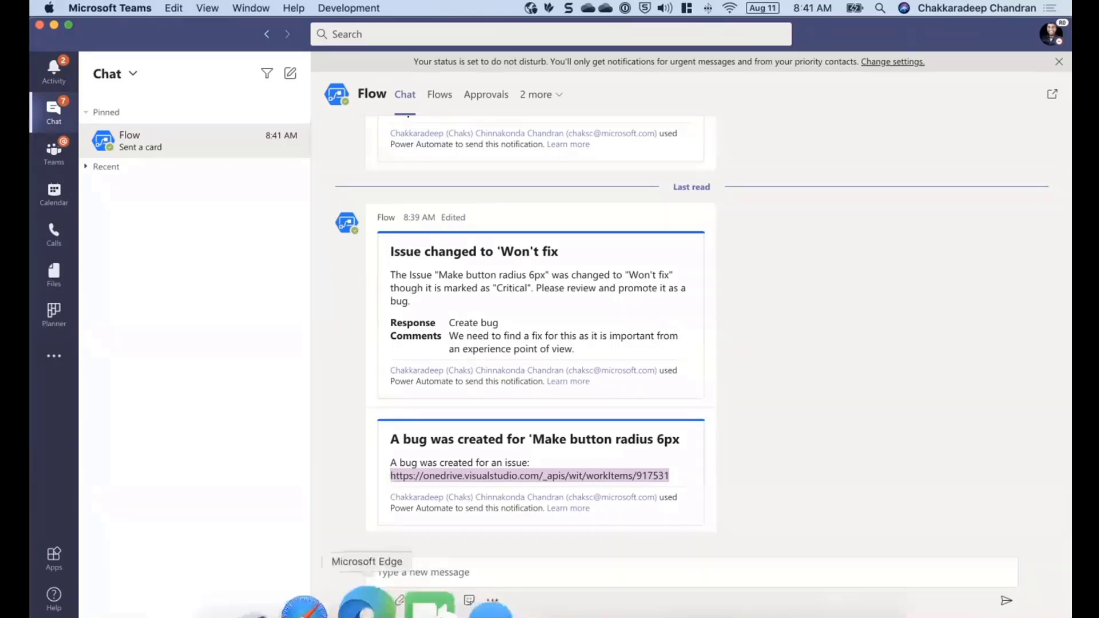
pyautogui.click(371, 606)
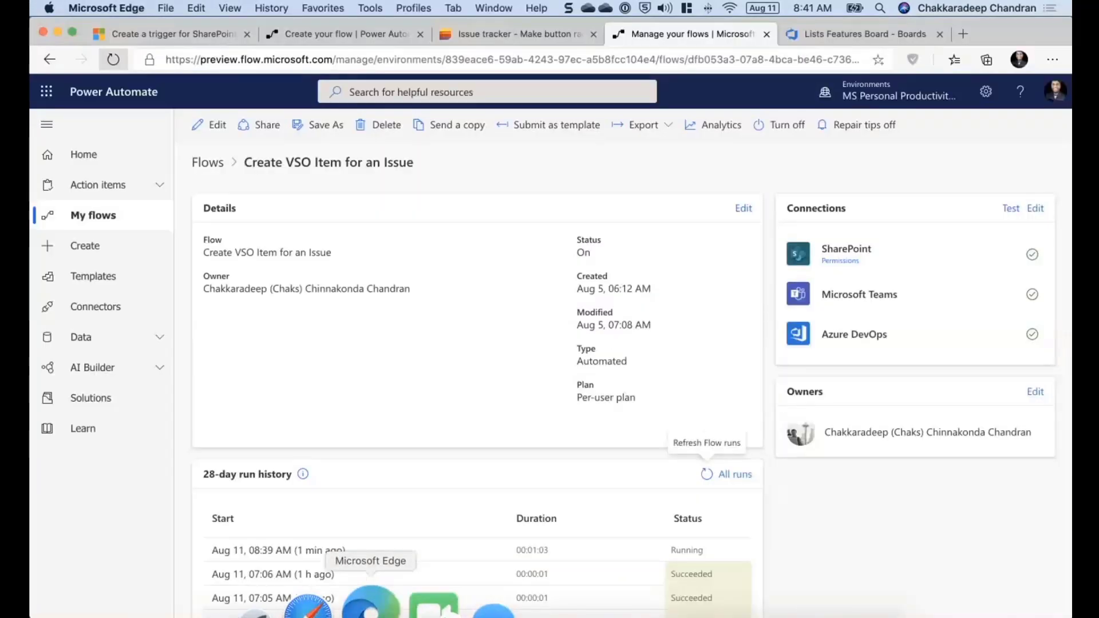
pyautogui.hotkey('ctrl', 'Tab')
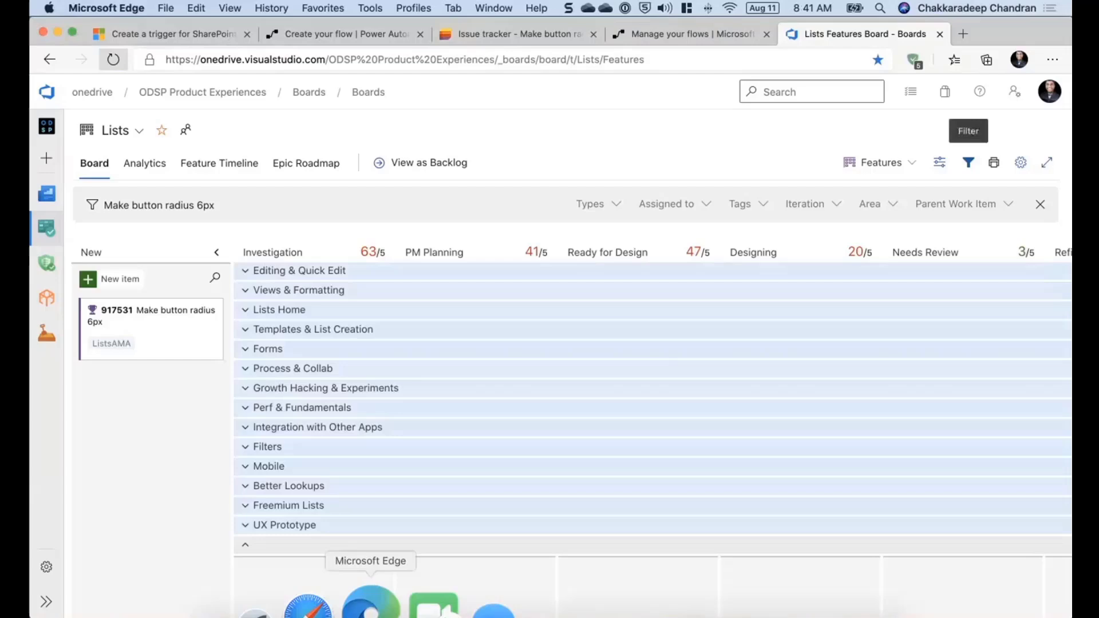
# - Open the new Make button radius 6px work item and highlight the Teams comment in its description
pyautogui.click(164, 316)
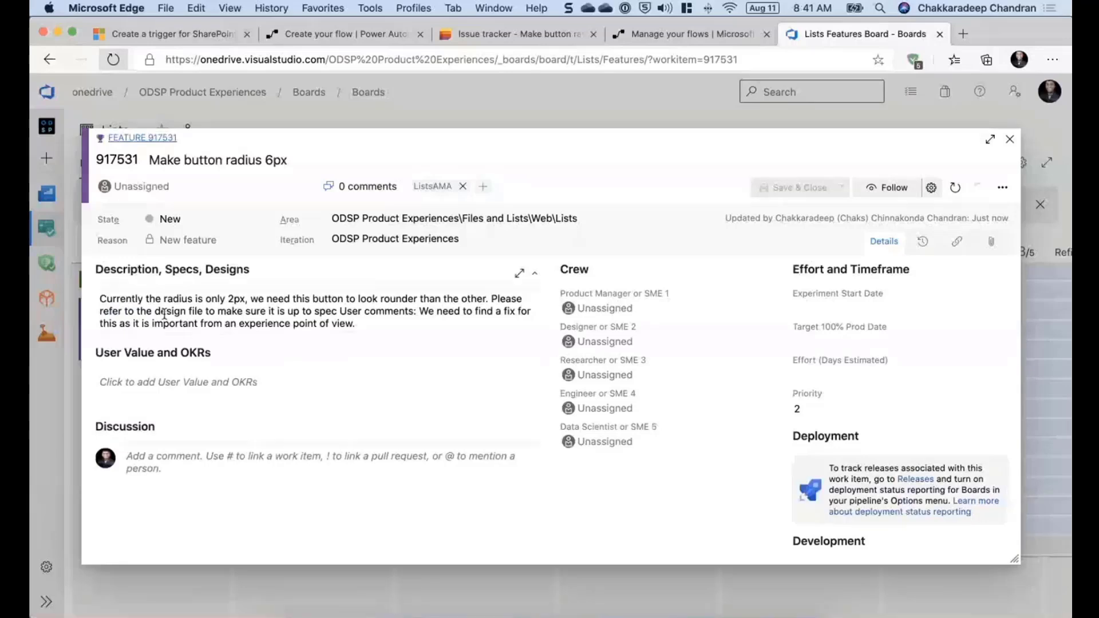
pyautogui.click(398, 319)
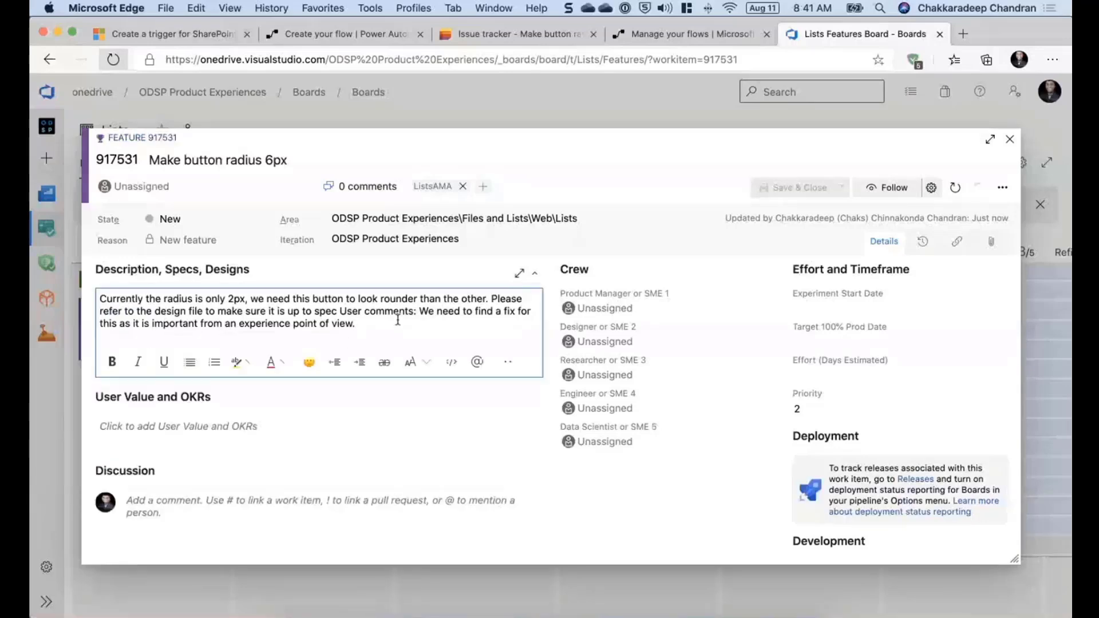
pyautogui.click(340, 311)
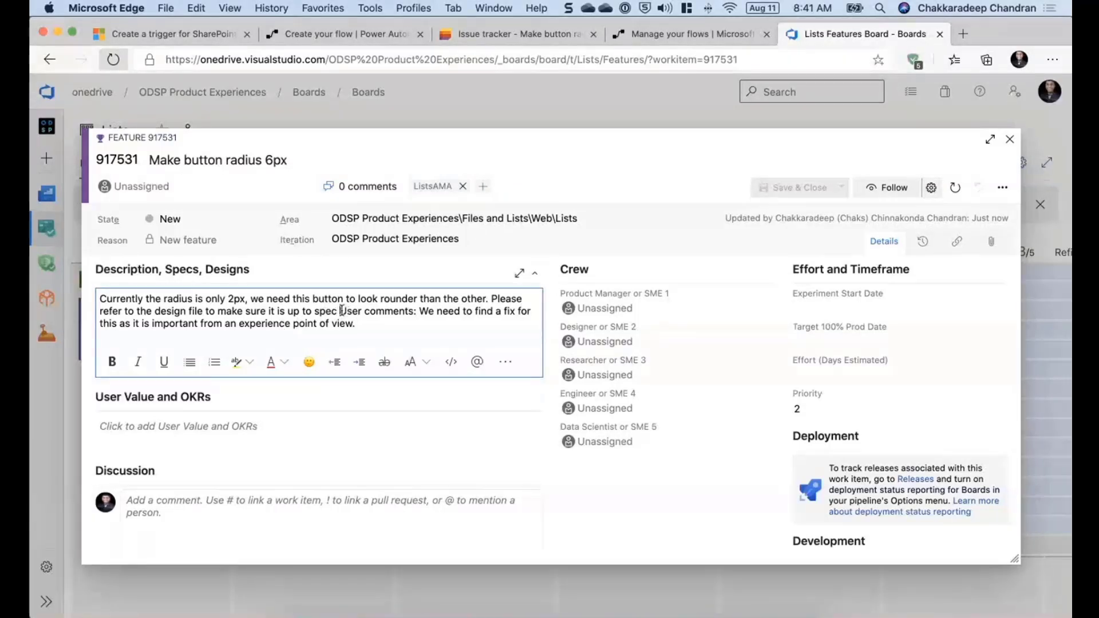
pyautogui.moveTo(340, 311); pyautogui.dragTo(481, 327)
pyautogui.click(409, 310)
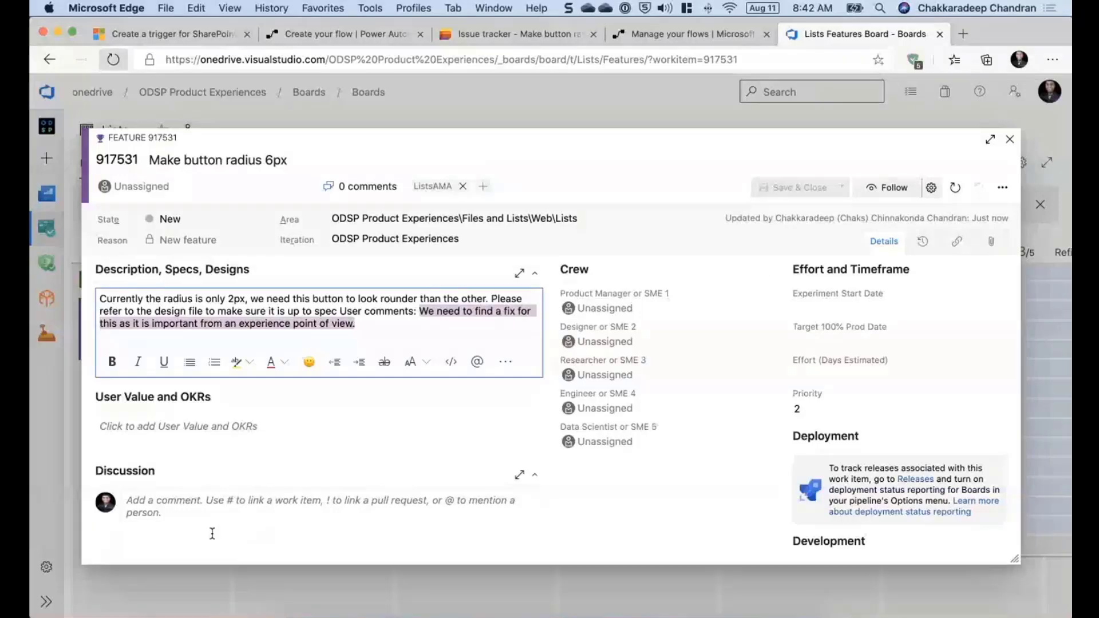
# - Delete the Make button radius 6px work item from the board
pyautogui.click(1002, 187)
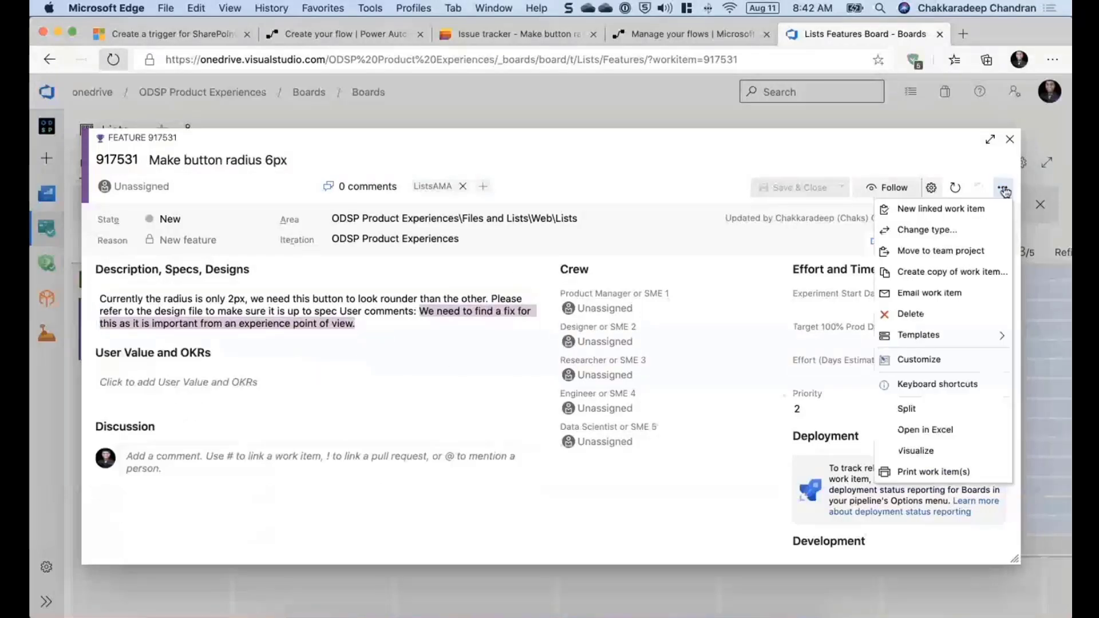
pyautogui.click(909, 314)
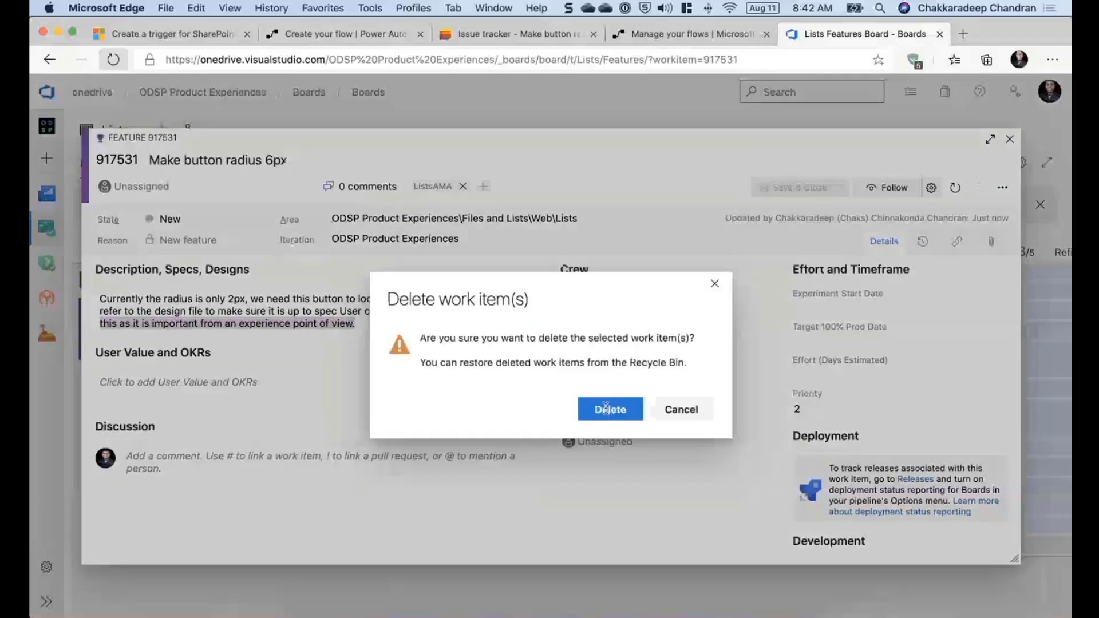
pyautogui.click(606, 407)
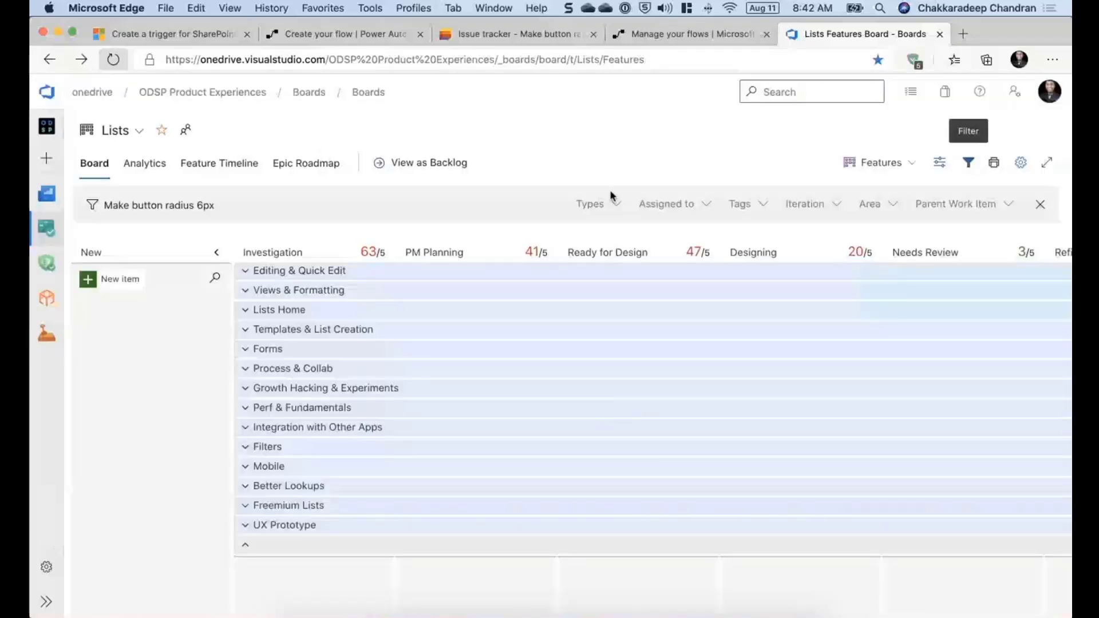
# - Switch to the Create VSO Item for an Issue flow's details and open it for editing
pyautogui.hotkey('ctrl', 'Tab')
pyautogui.hotkey('ctrl', 'Tab')
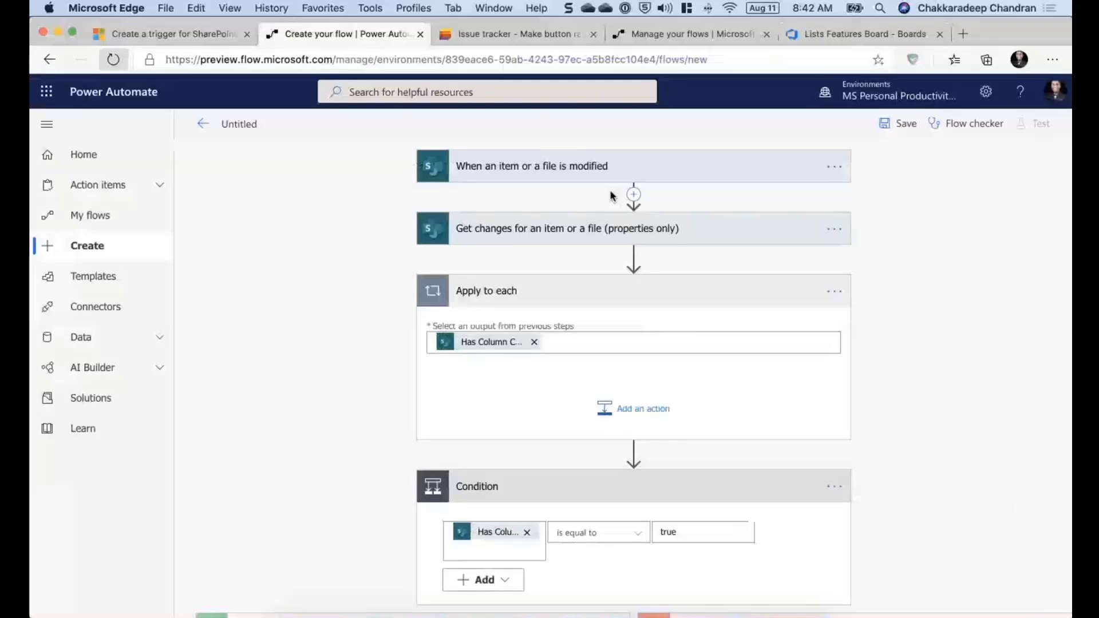
pyautogui.hotkey('ctrl', 'Tab')
pyautogui.hotkey('ctrl', 'Tab')
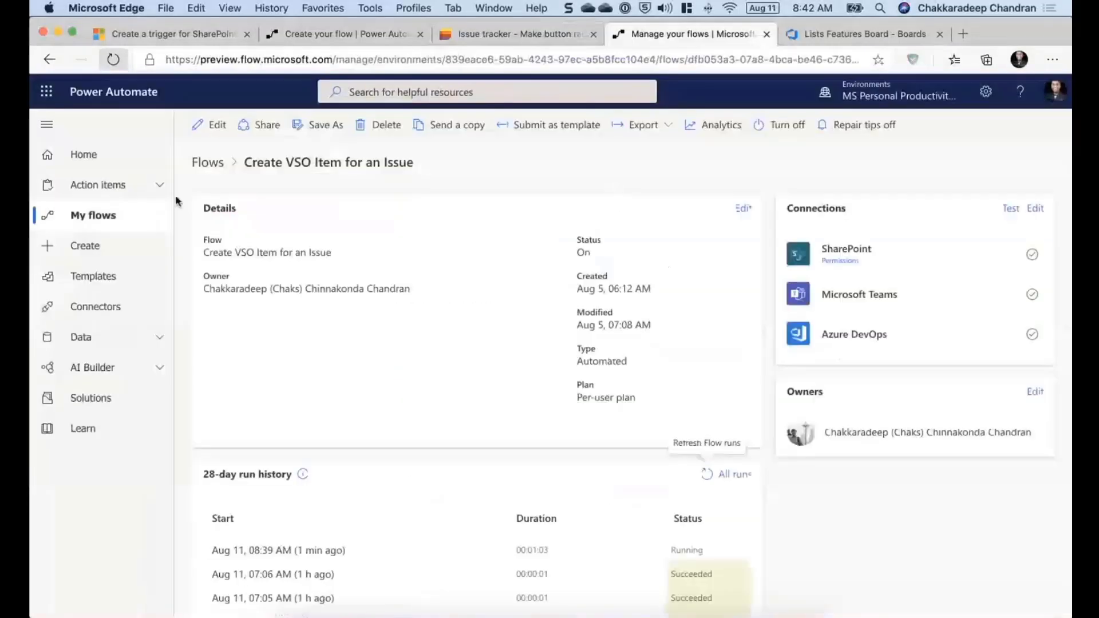
pyautogui.click(208, 127)
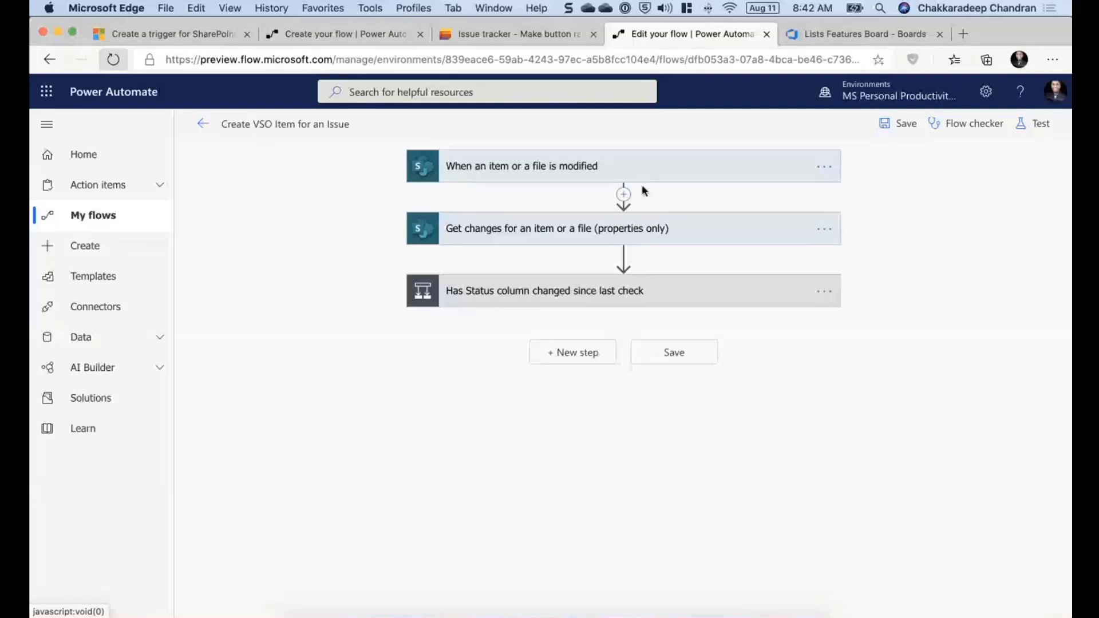
# - Expand the trigger and the Get changes action to review their SharePoint site, list and ID settings, then collapse them
pyautogui.click(592, 169)
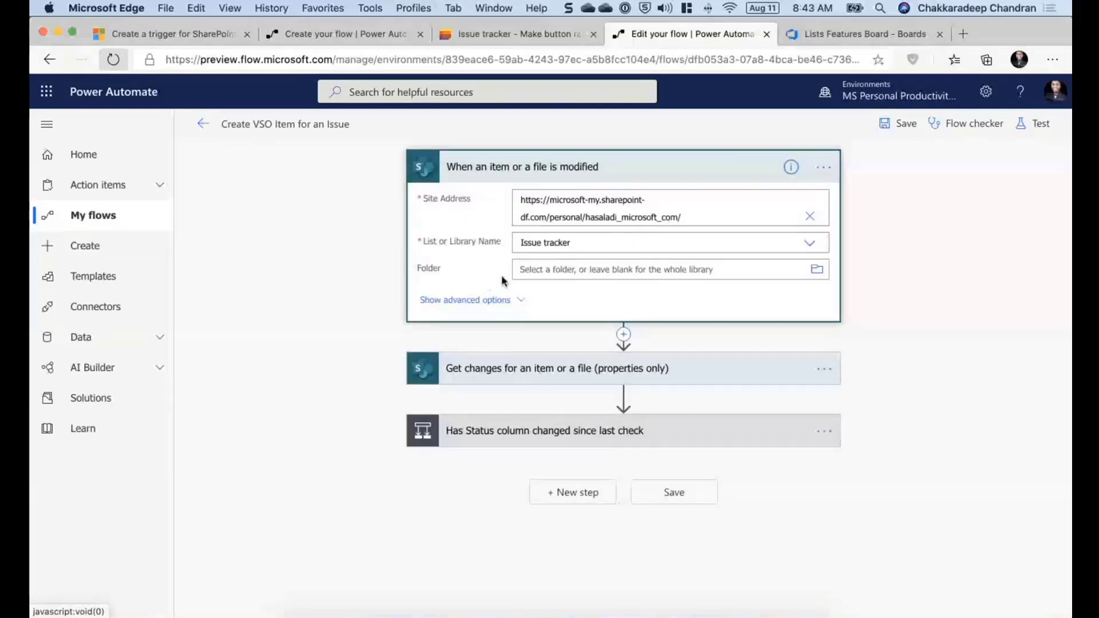
pyautogui.click(484, 372)
pyautogui.scroll(-3, 346, 423)
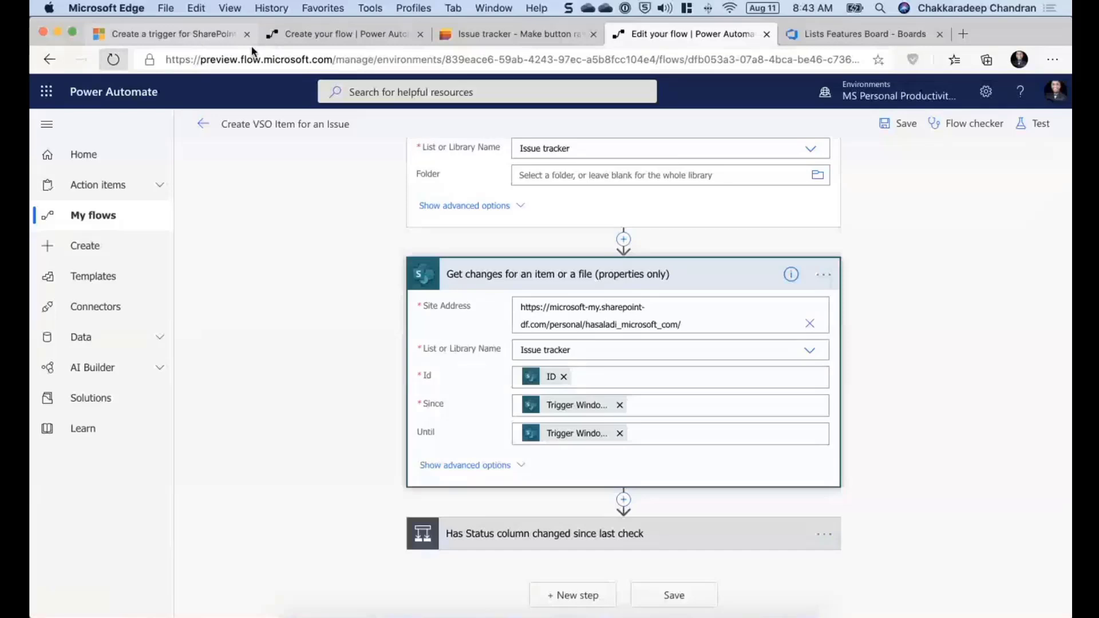
pyautogui.hotkey('ctrl', 'Tab')
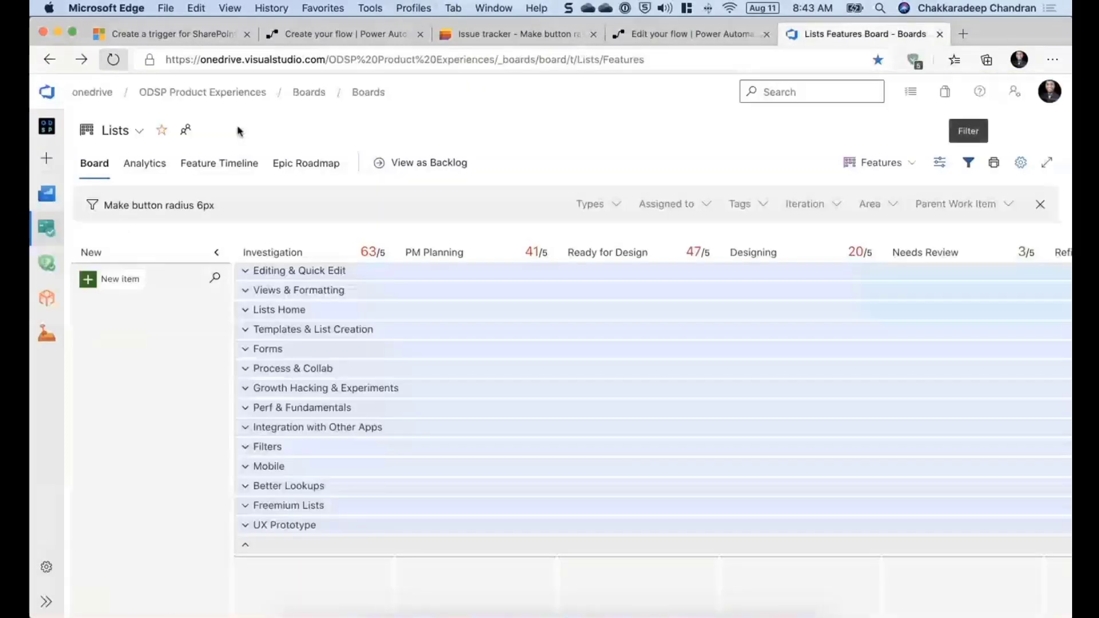
pyautogui.hotkey('ctrl', 'Tab')
pyautogui.hotkey('ctrl', 'Tab')
pyautogui.hotkey('ctrl', 'Tab')
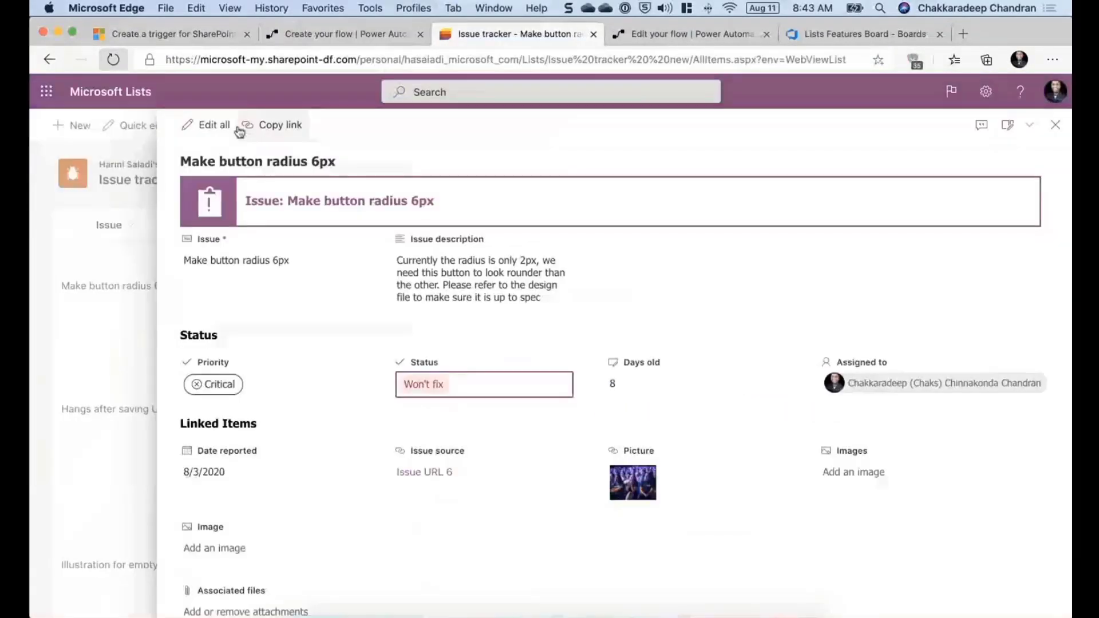
pyautogui.hotkey('ctrl', 'Tab')
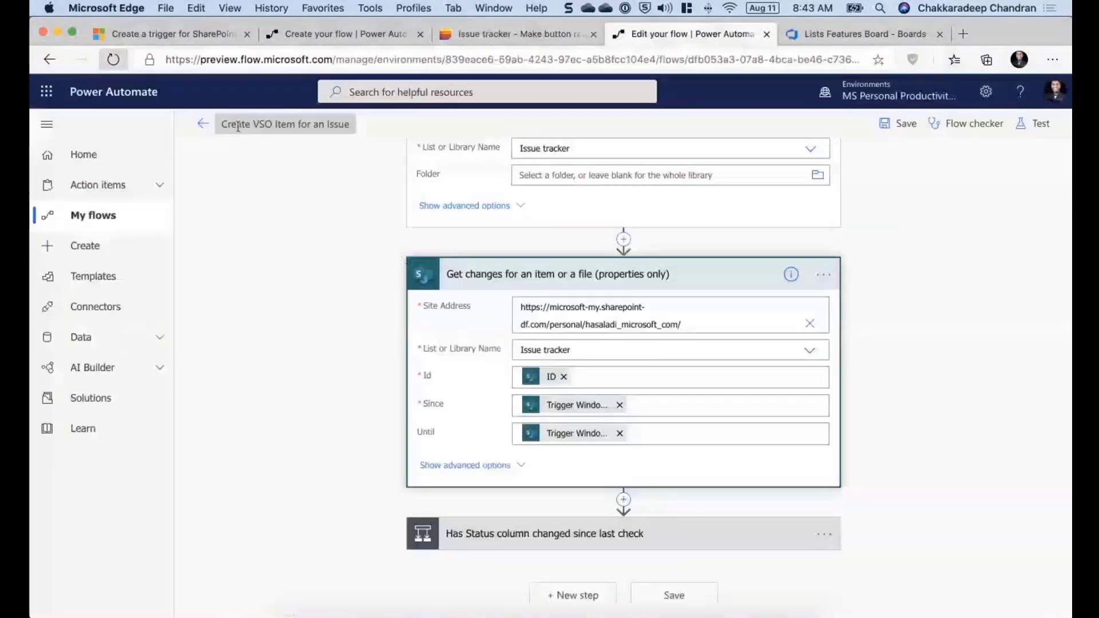
pyautogui.click(519, 283)
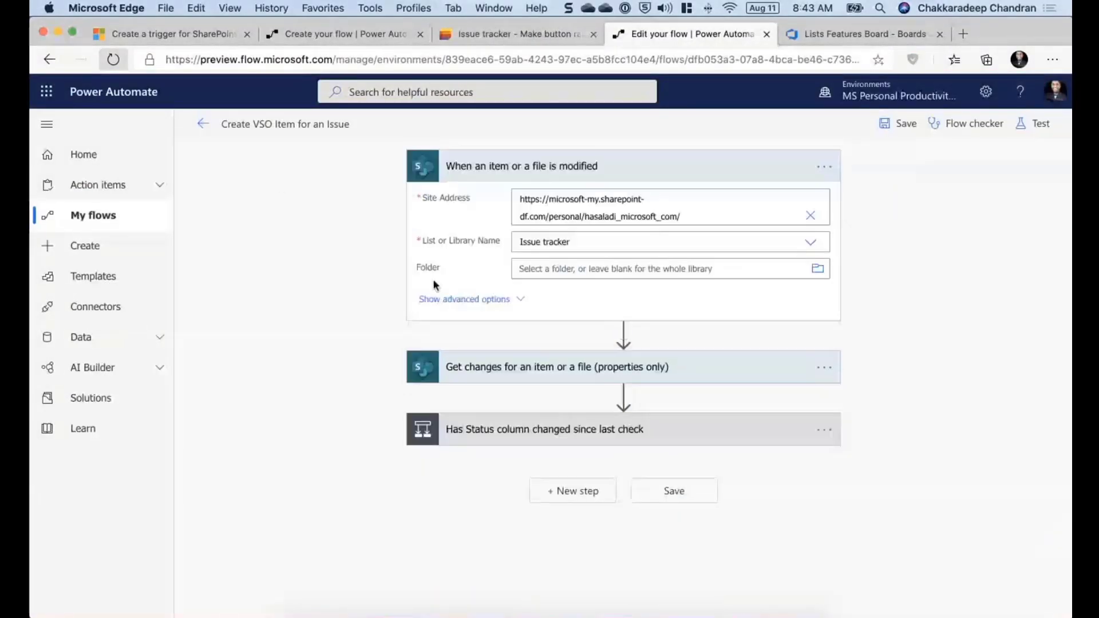
pyautogui.click(525, 171)
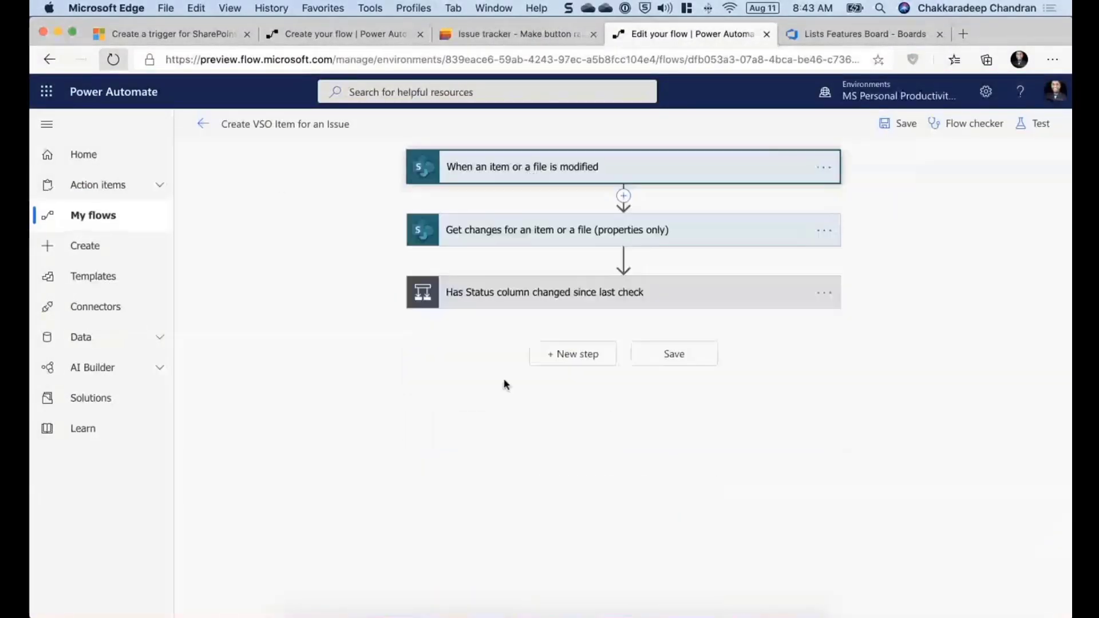
# - Expand the Has Status column changed since last check condition and browse its dynamic content options
pyautogui.click(488, 292)
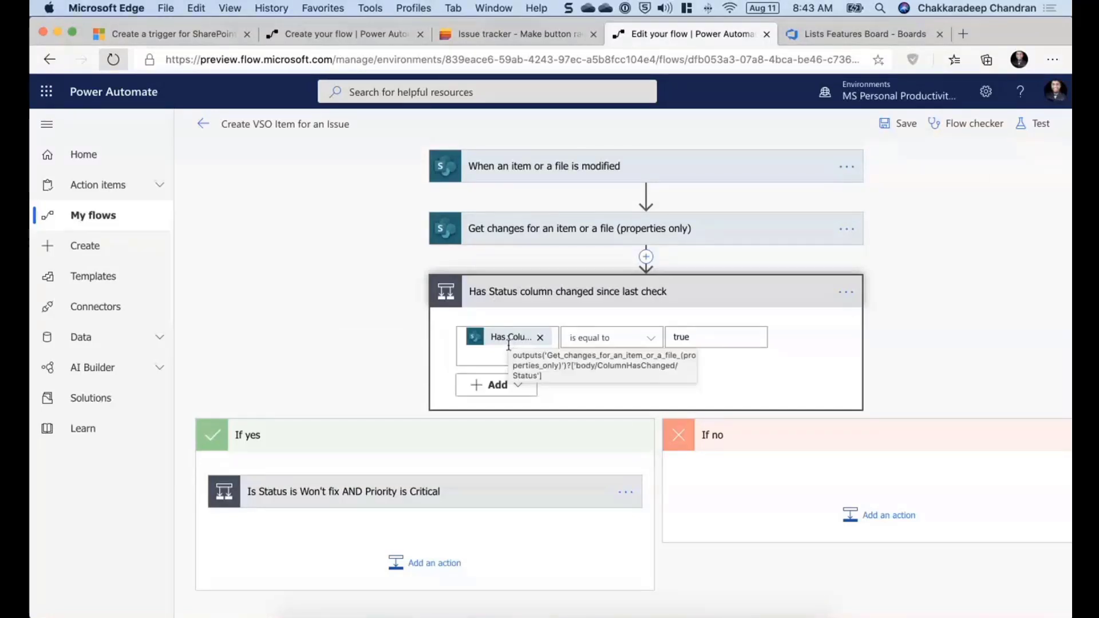
pyautogui.click(506, 353)
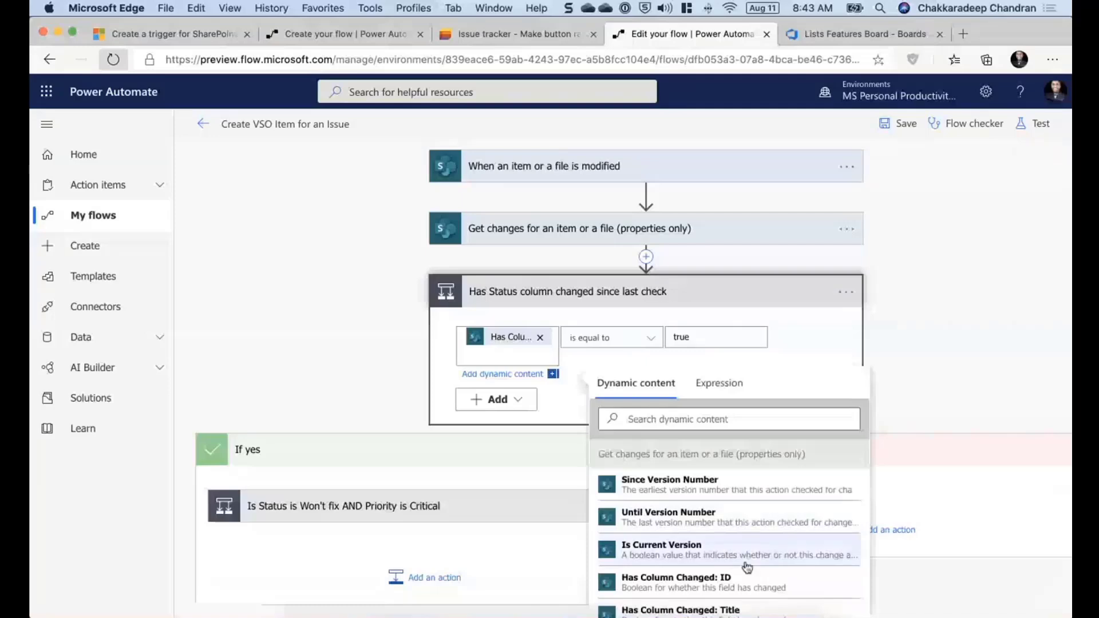
pyautogui.scroll(-3, 747, 567)
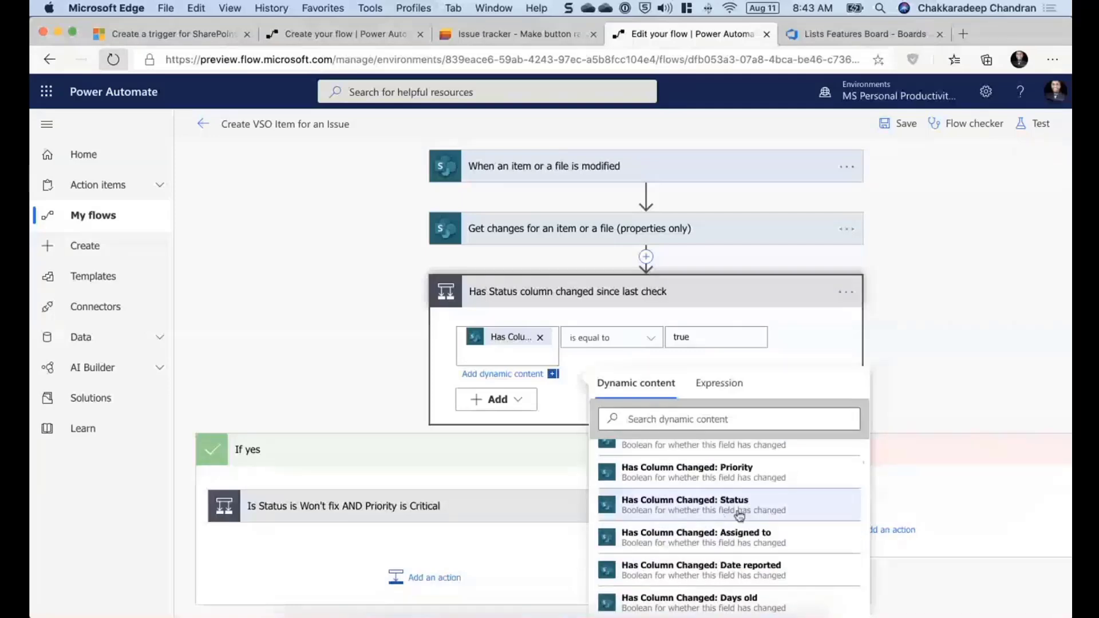
pyautogui.click(729, 319)
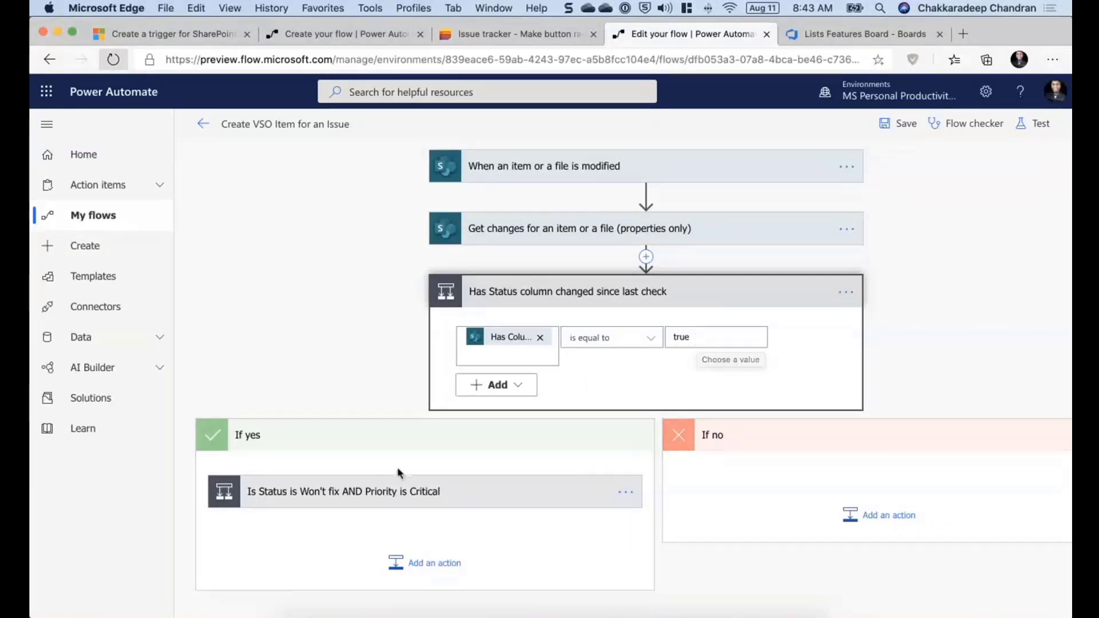
# - Expand the Won't fix AND Critical condition and search its dynamic content for Status and prio fields
pyautogui.scroll(-2, 409, 481)
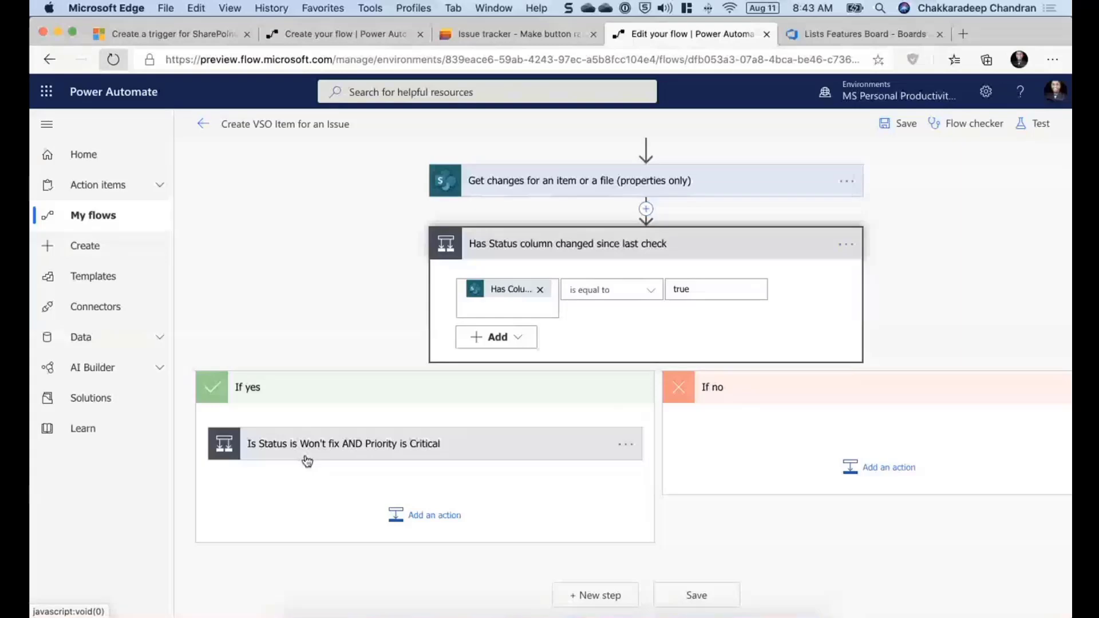
pyautogui.click(375, 450)
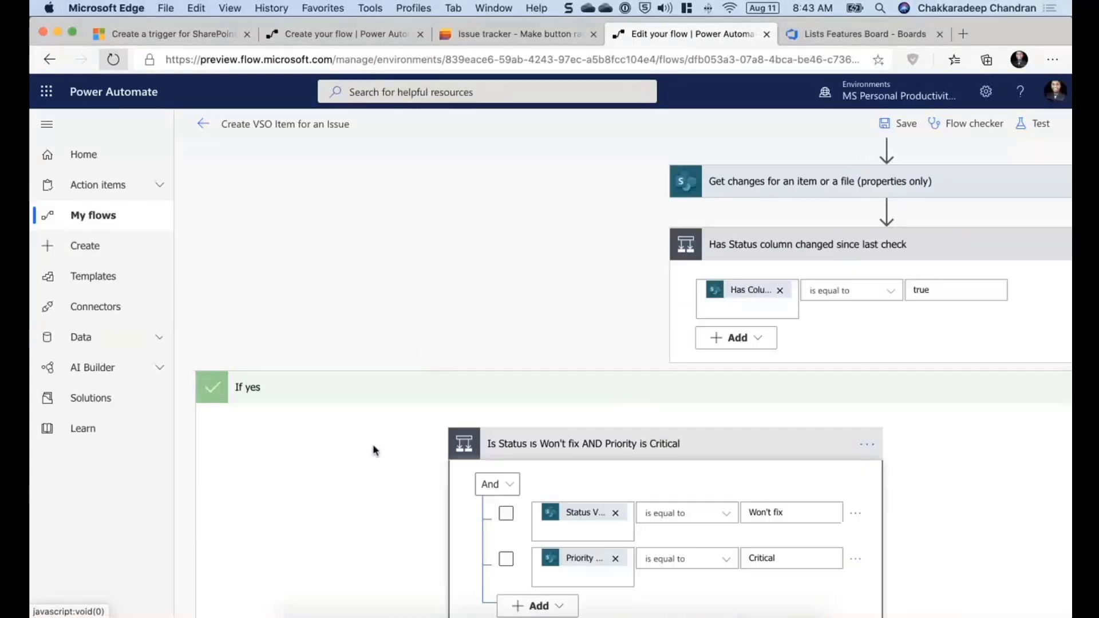
pyautogui.scroll(-3, 408, 506)
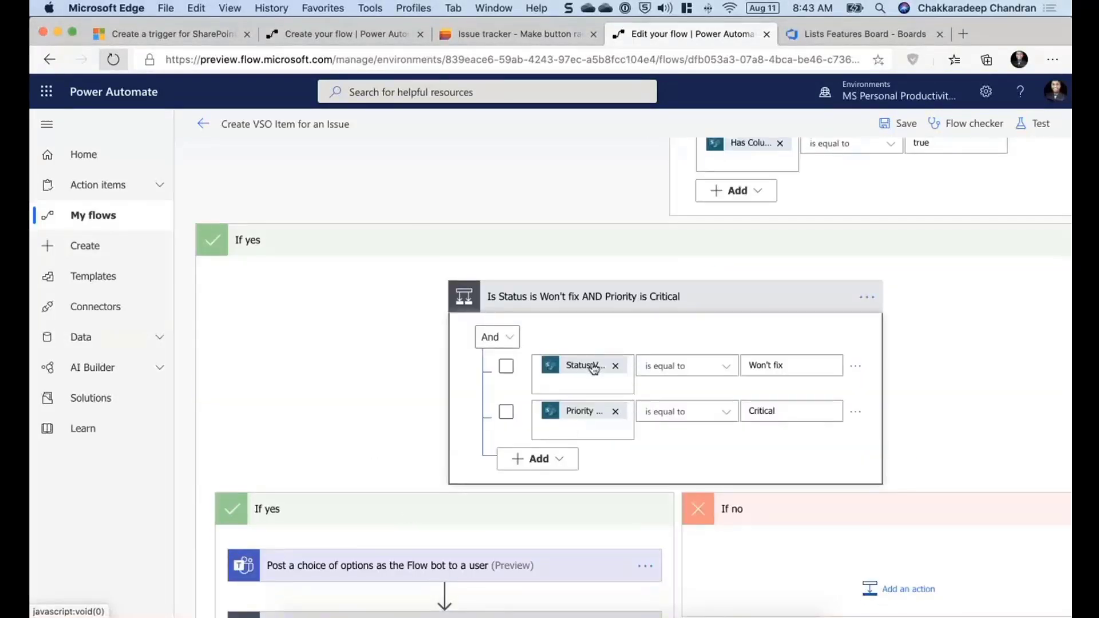
pyautogui.click(582, 388)
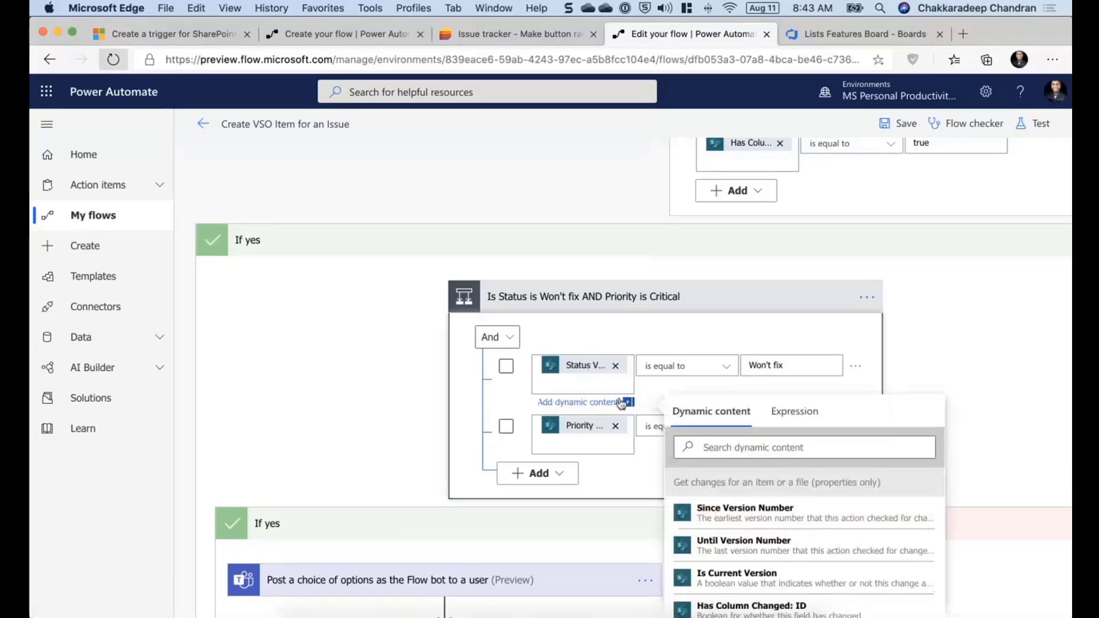
pyautogui.scroll(-1, 714, 496)
pyautogui.click(741, 448)
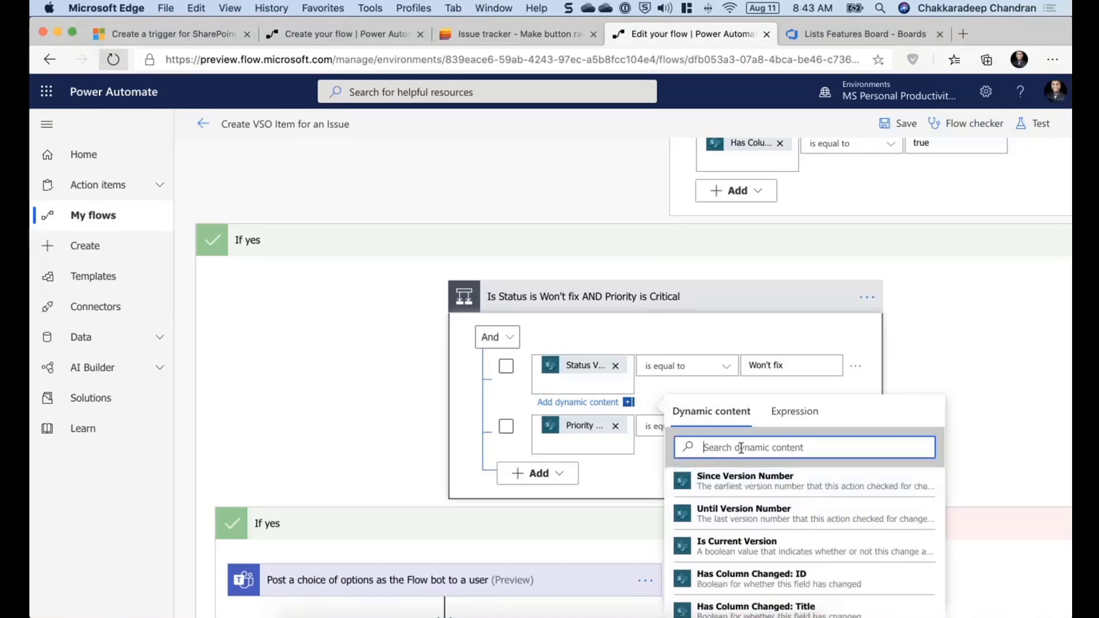
pyautogui.write('Status')
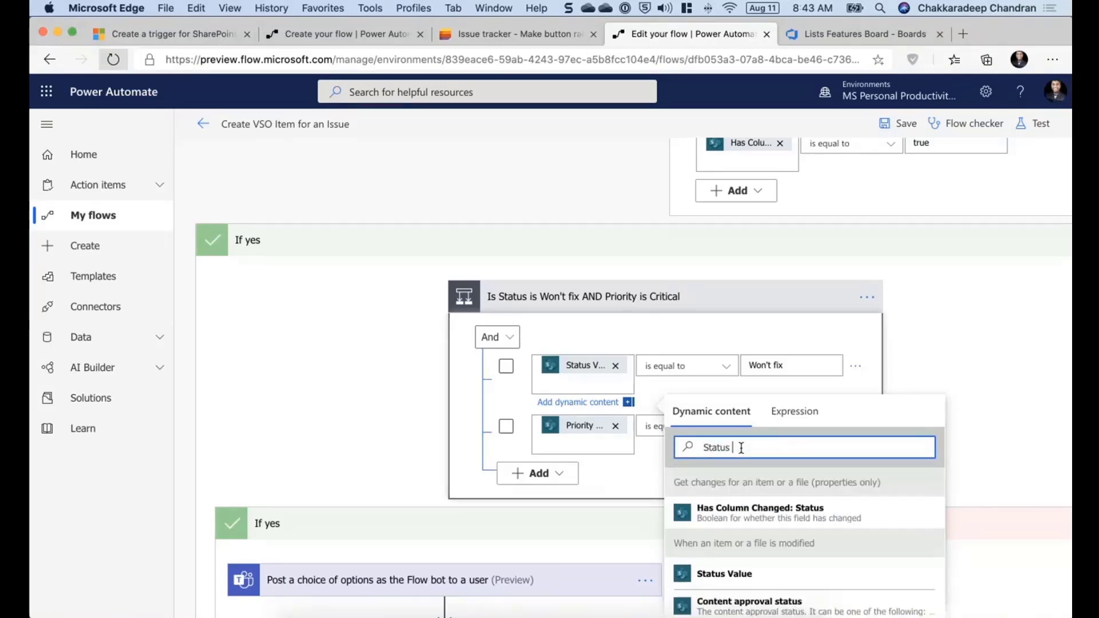
pyautogui.scroll(-3, 778, 590)
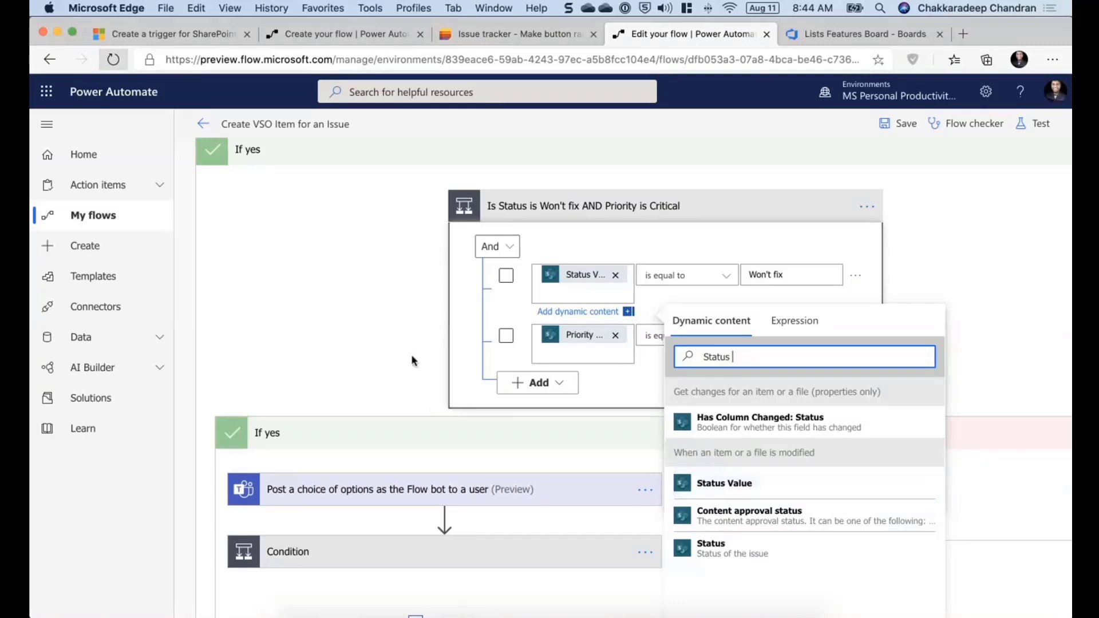
pyautogui.moveTo(753, 357); pyautogui.dragTo(677, 356)
pyautogui.write('proi')
pyautogui.press('BackSpace')
pyautogui.press('BackSpace')
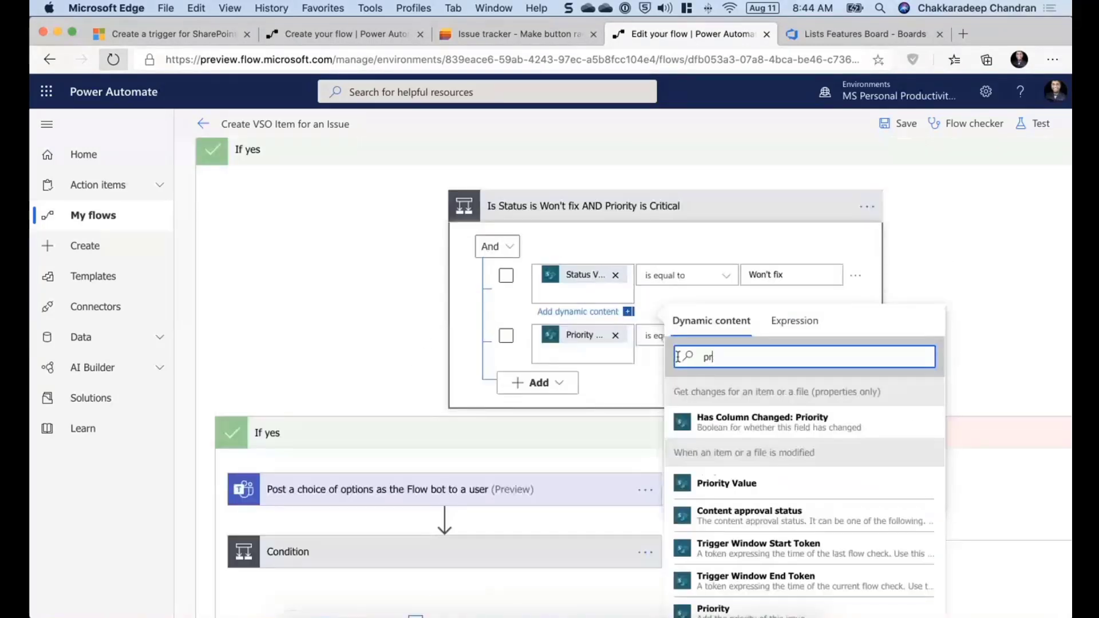
pyautogui.write('io')
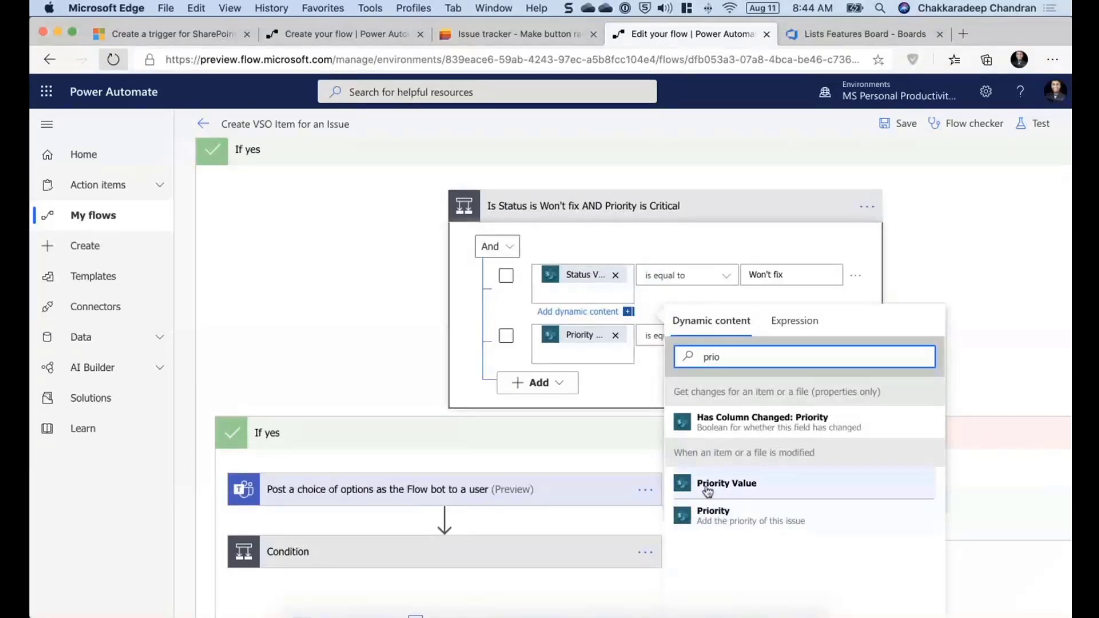
pyautogui.click(322, 324)
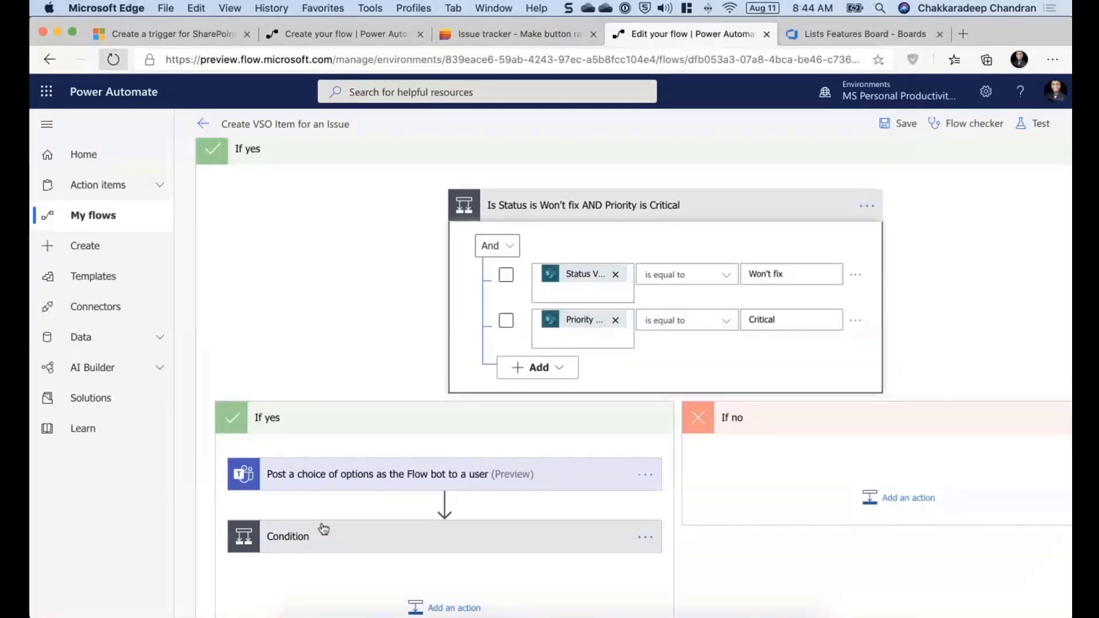
# - Expand the Teams Post a choice of options action to review its options, headline, recipient and message
pyautogui.scroll(-3, 322, 526)
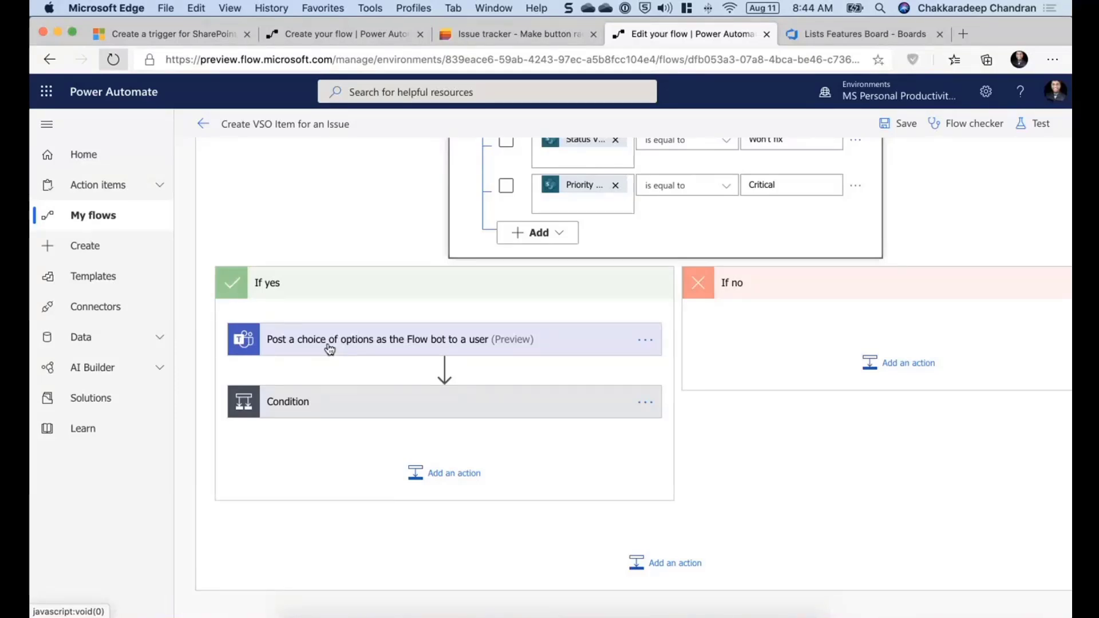
pyautogui.click(330, 349)
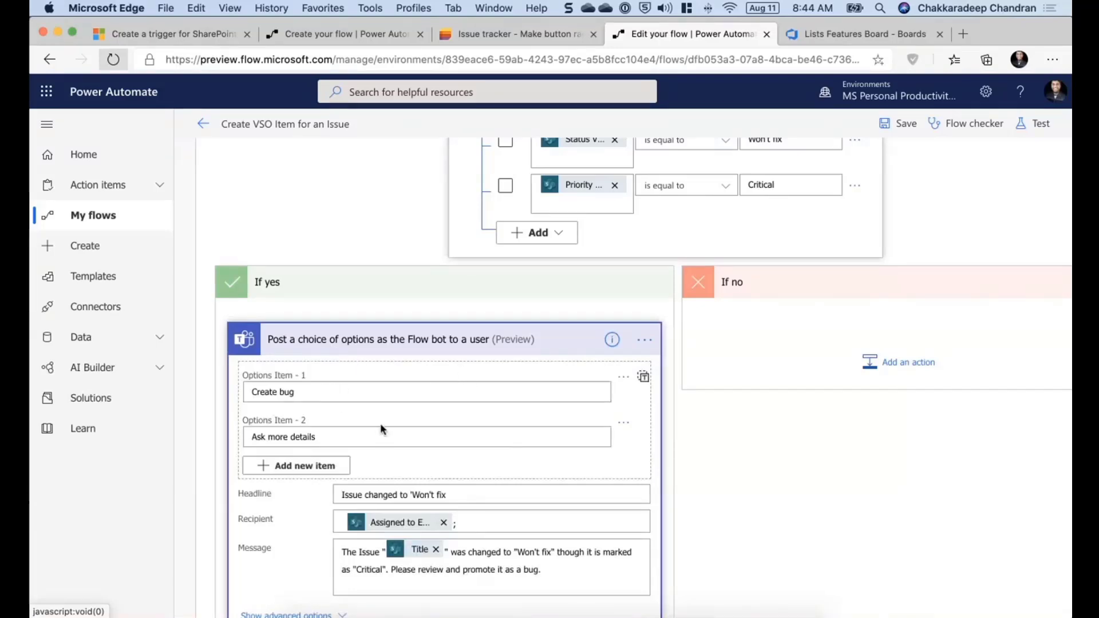
pyautogui.scroll(-2, 380, 424)
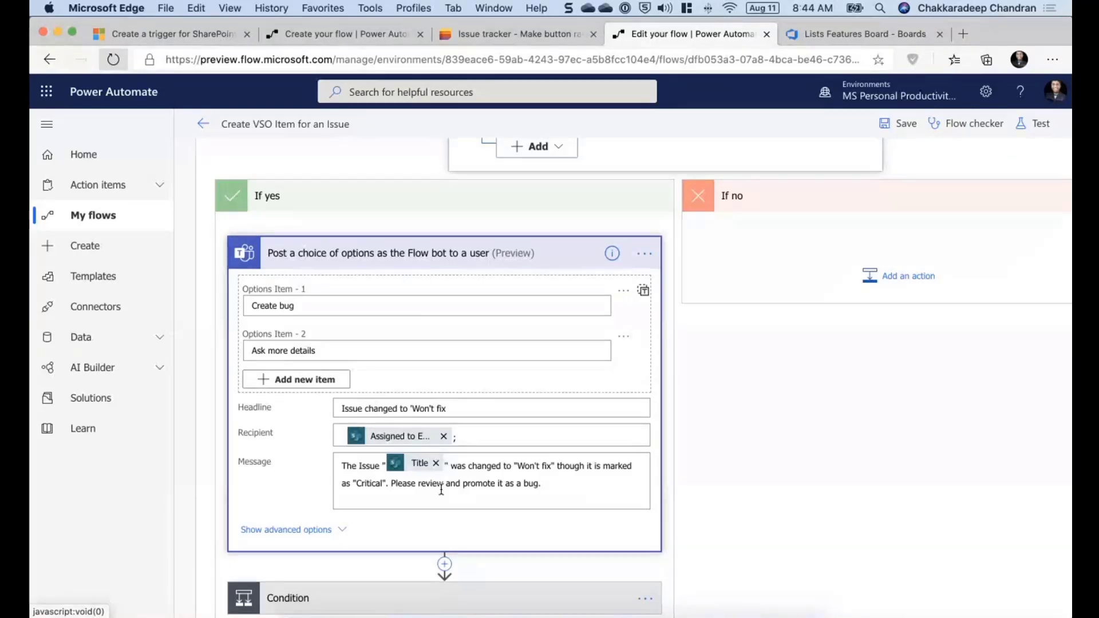
pyautogui.scroll(-3, 441, 490)
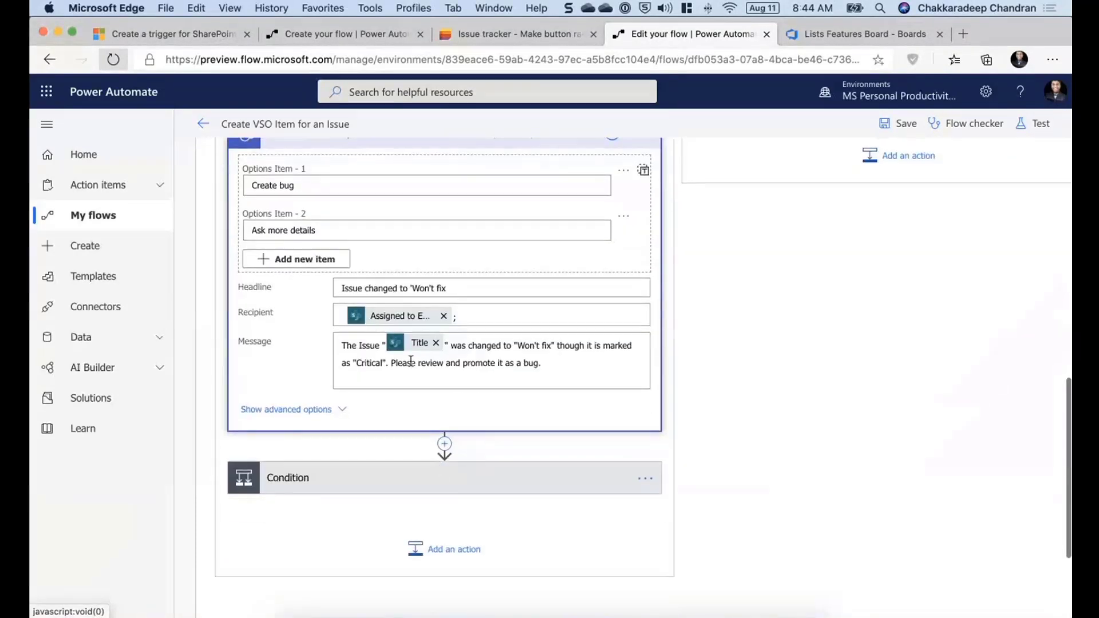
# - Expand the Condition comparing selectedOption with Create bug and search its dynamic content for select
pyautogui.click(394, 492)
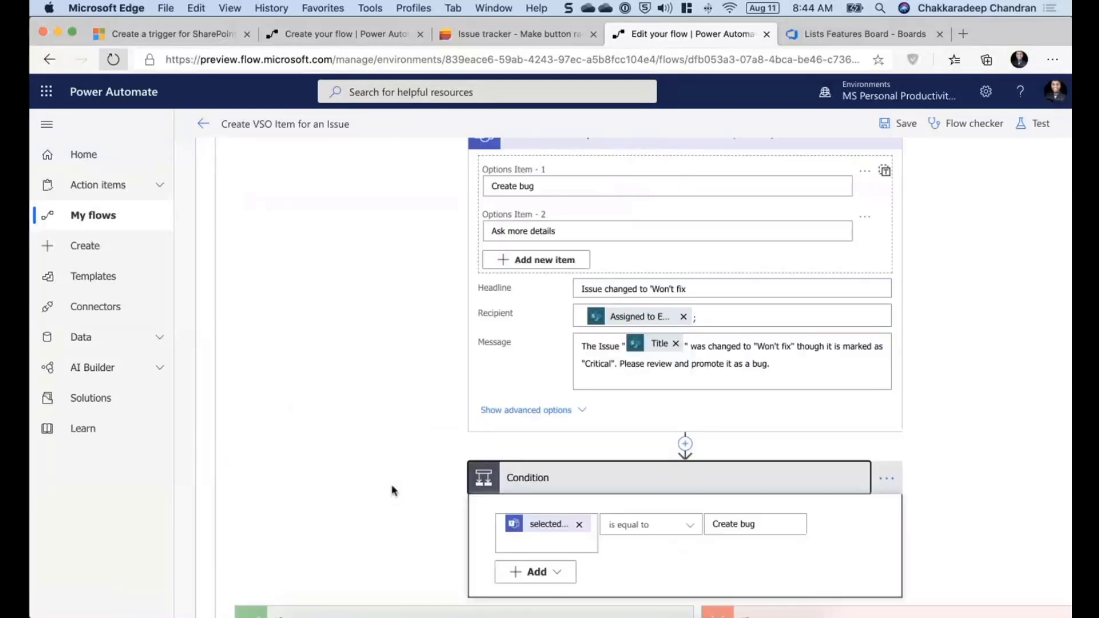
pyautogui.scroll(-3, 393, 491)
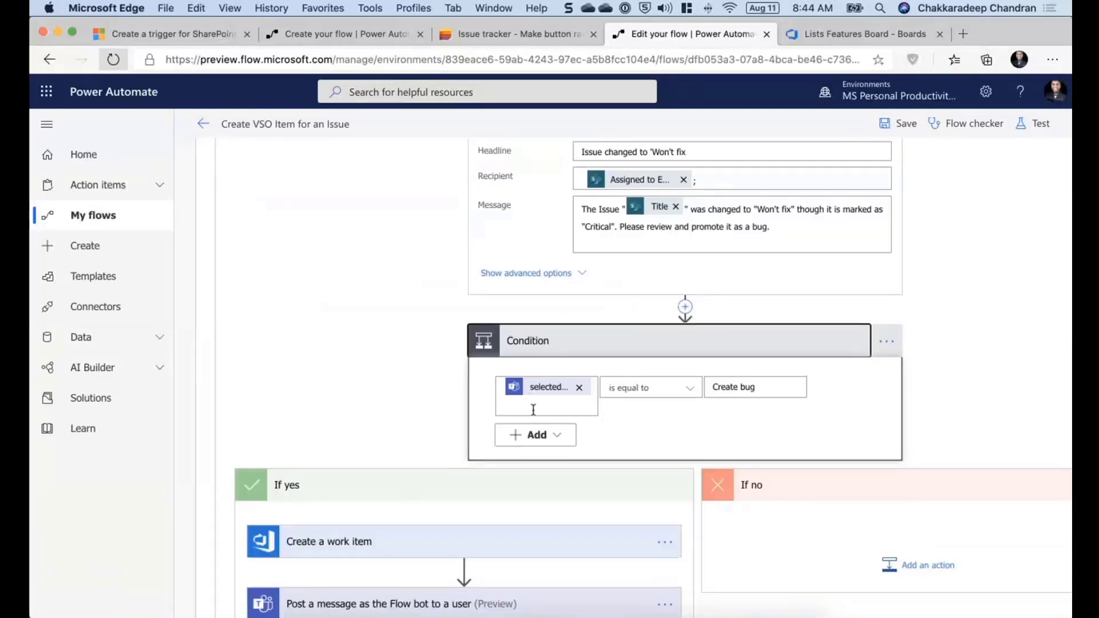
pyautogui.click(533, 409)
pyautogui.click(744, 474)
pyautogui.write('seelct')
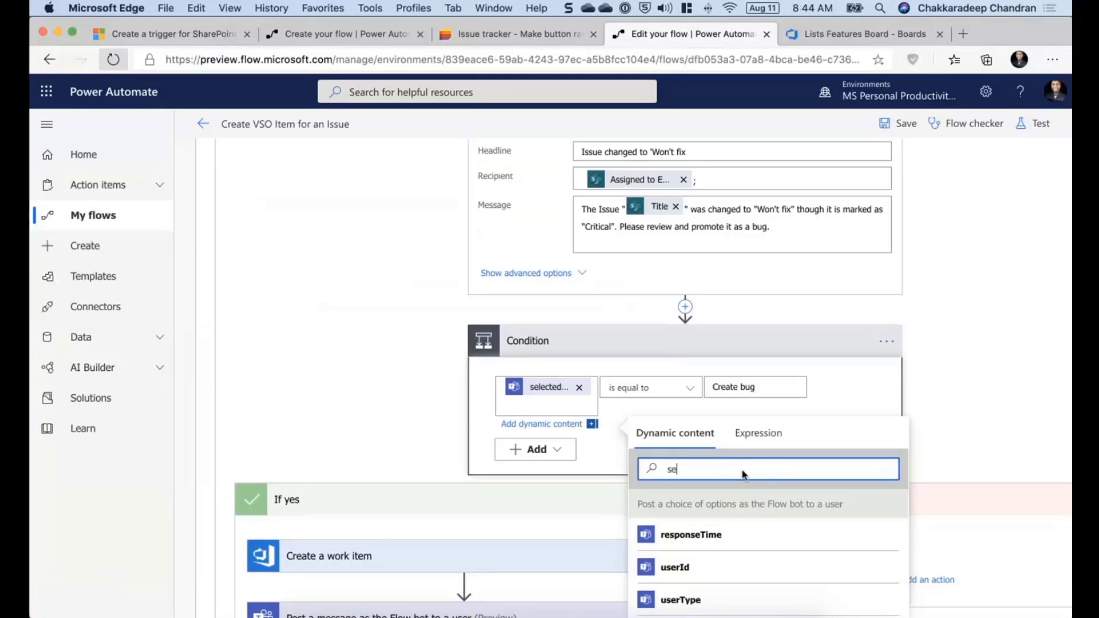
pyautogui.press('BackSpace')
pyautogui.press('BackSpace')
pyautogui.press('BackSpace')
pyautogui.press('BackSpace')
pyautogui.write('lect')
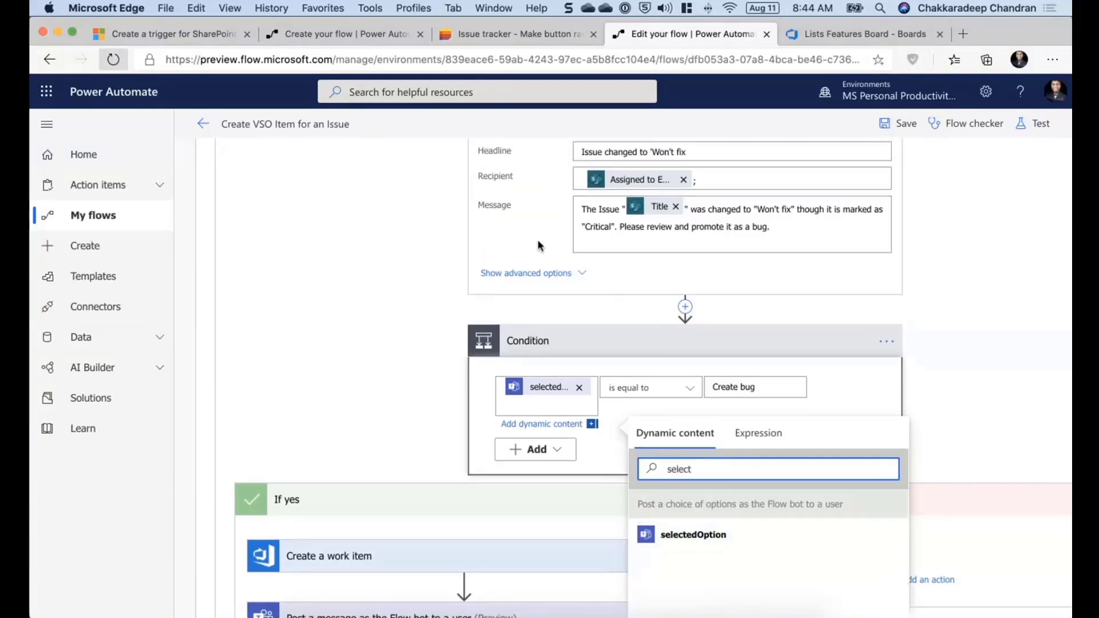
pyautogui.scroll(3, 537, 245)
pyautogui.scroll(1, 538, 240)
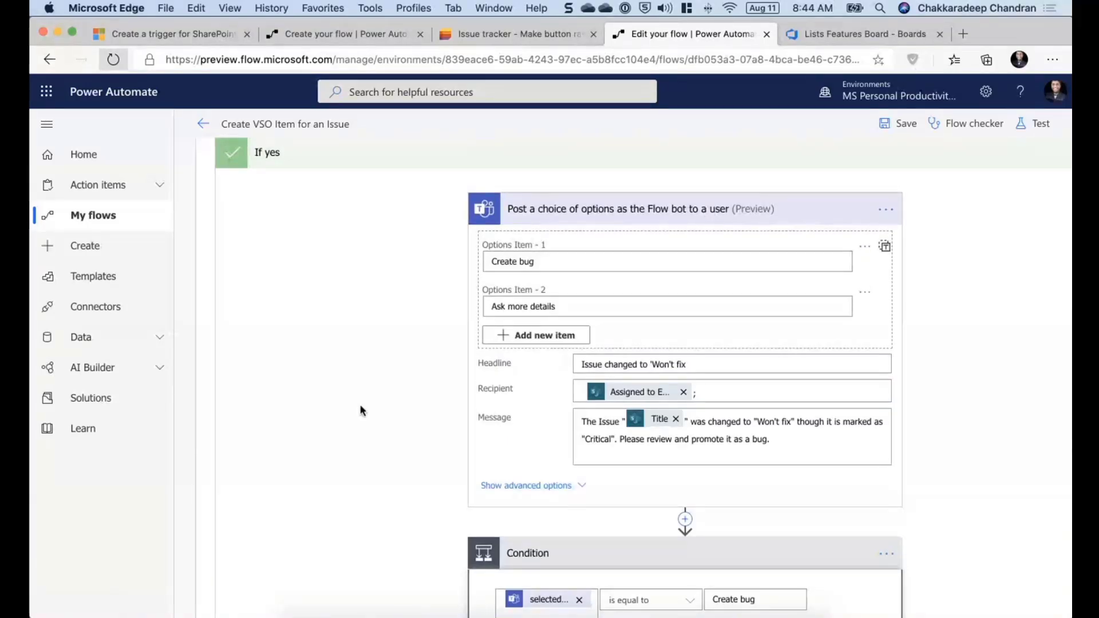
pyautogui.scroll(-4, 360, 411)
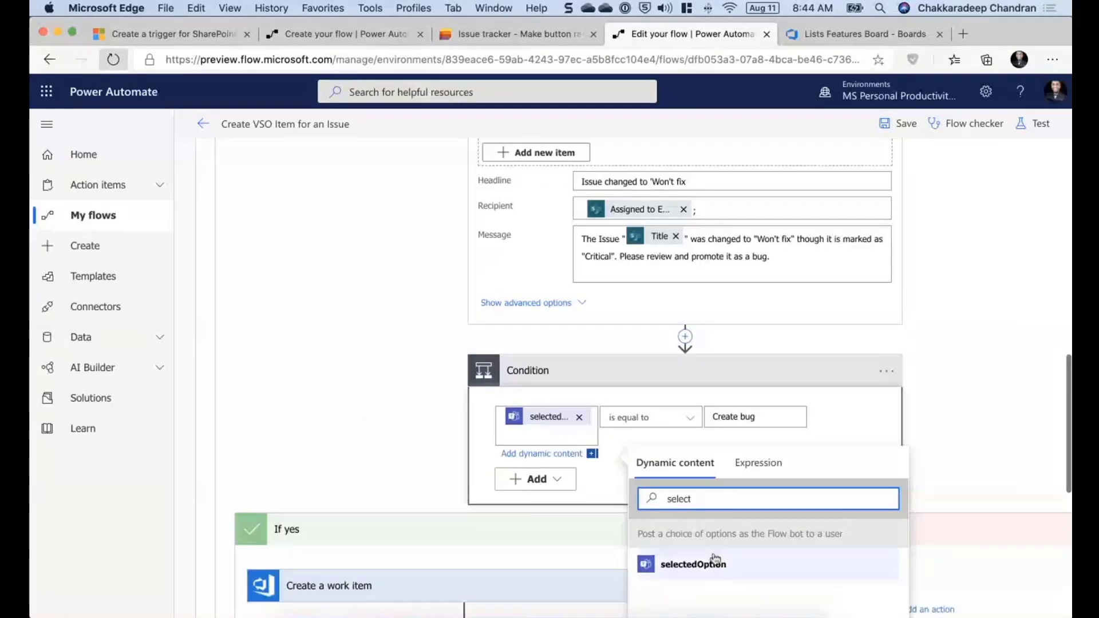
pyautogui.click(971, 401)
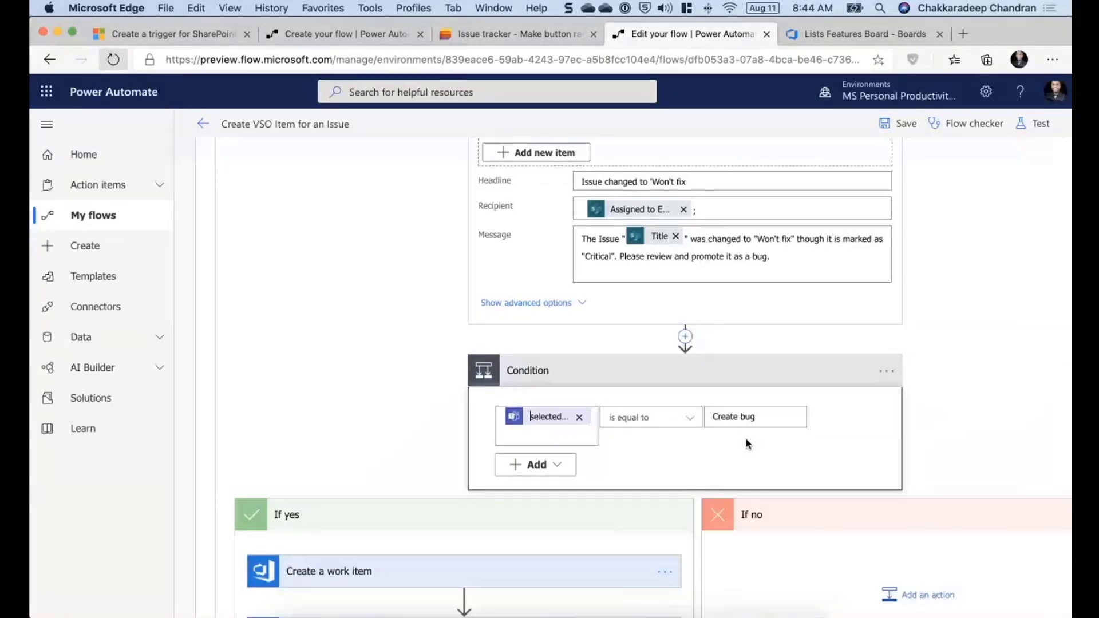
# - Leave the flow editor and return to the browser showing the Create VSO Item for an Issue flow details page
pyautogui.scroll(-3, 442, 464)
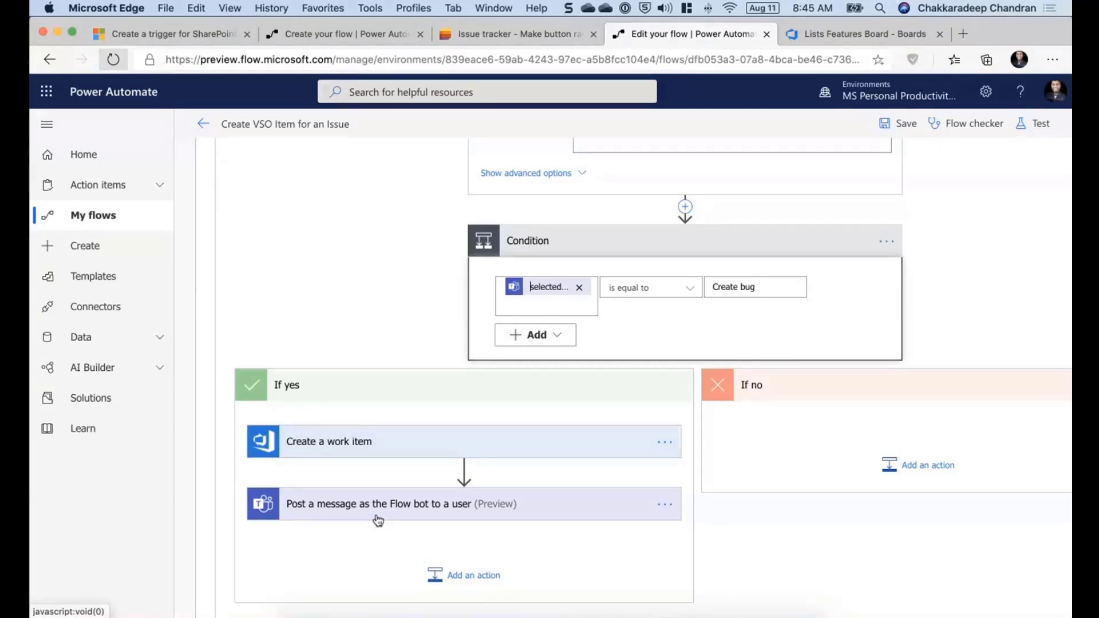
pyautogui.scroll(15, 378, 520)
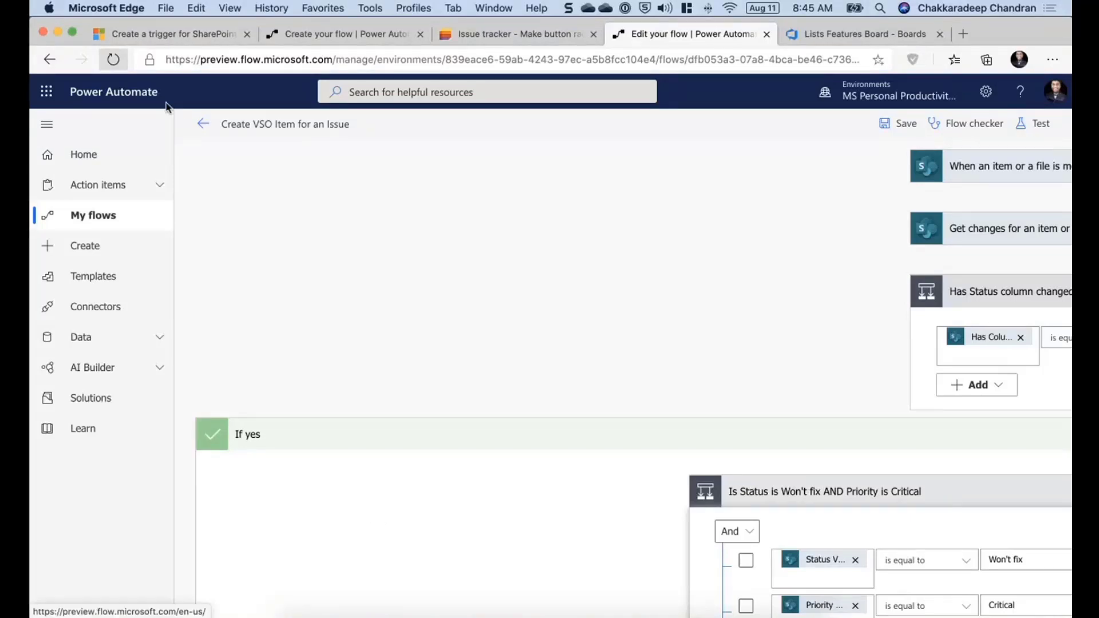
pyautogui.click(203, 124)
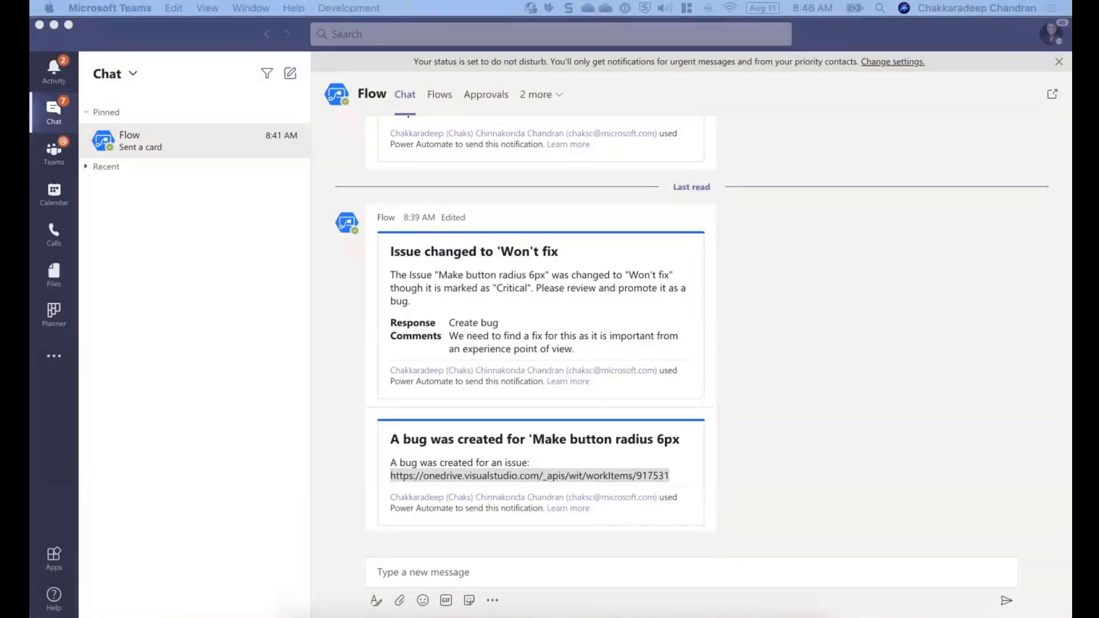
pyautogui.click(375, 610)
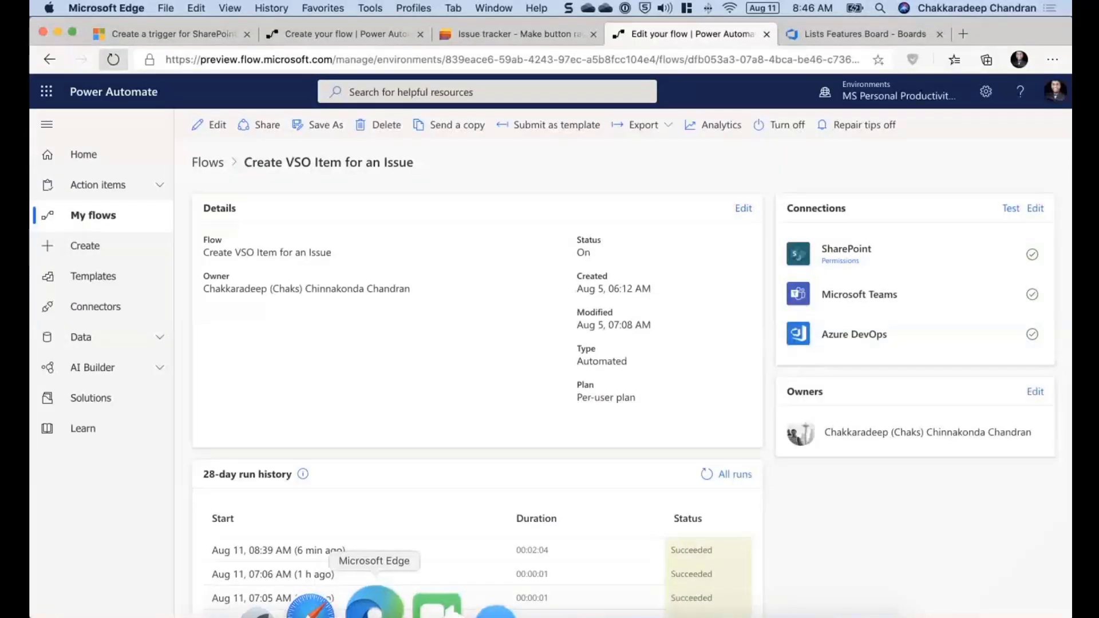
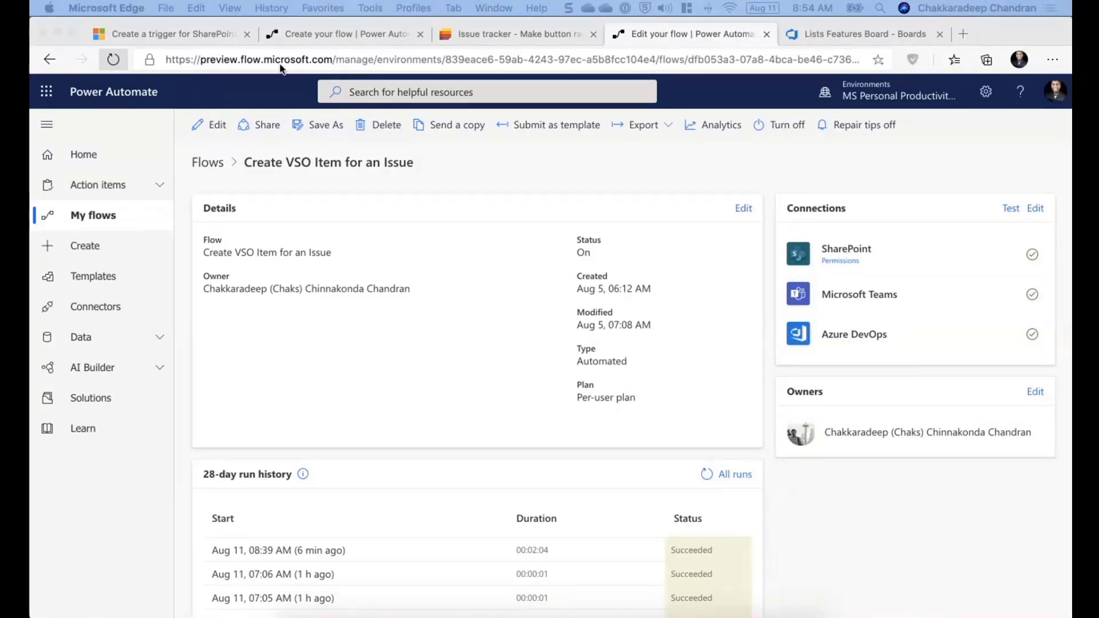
# - In the untitled flow, expand the Get changes for an item action and set Limit Columns by View to Grouped by asset type
pyautogui.click(357, 39)
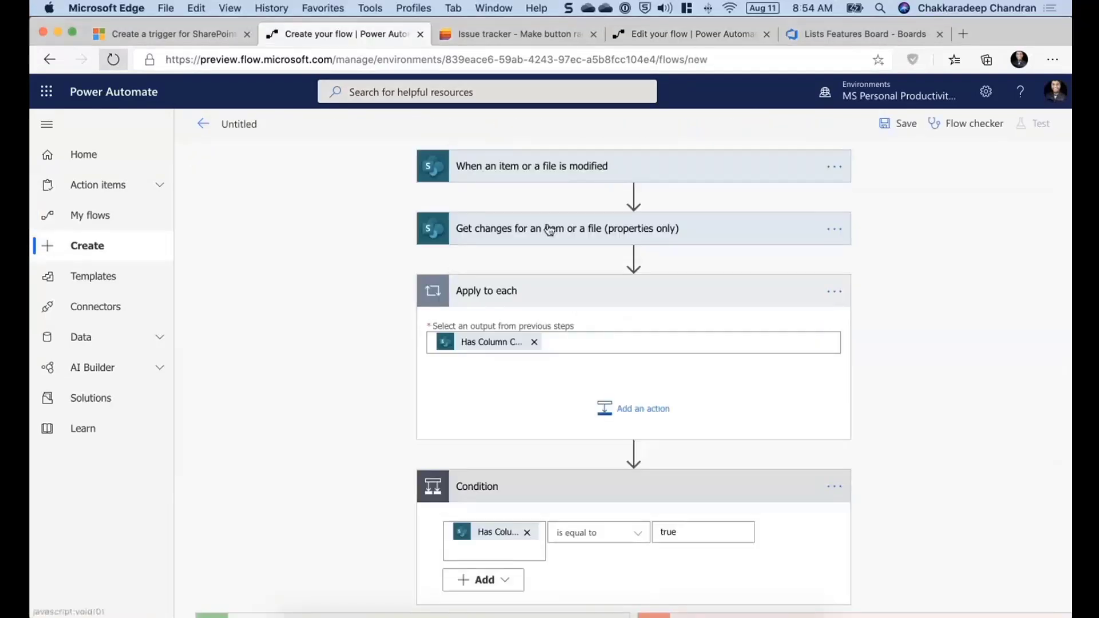
pyautogui.click(562, 229)
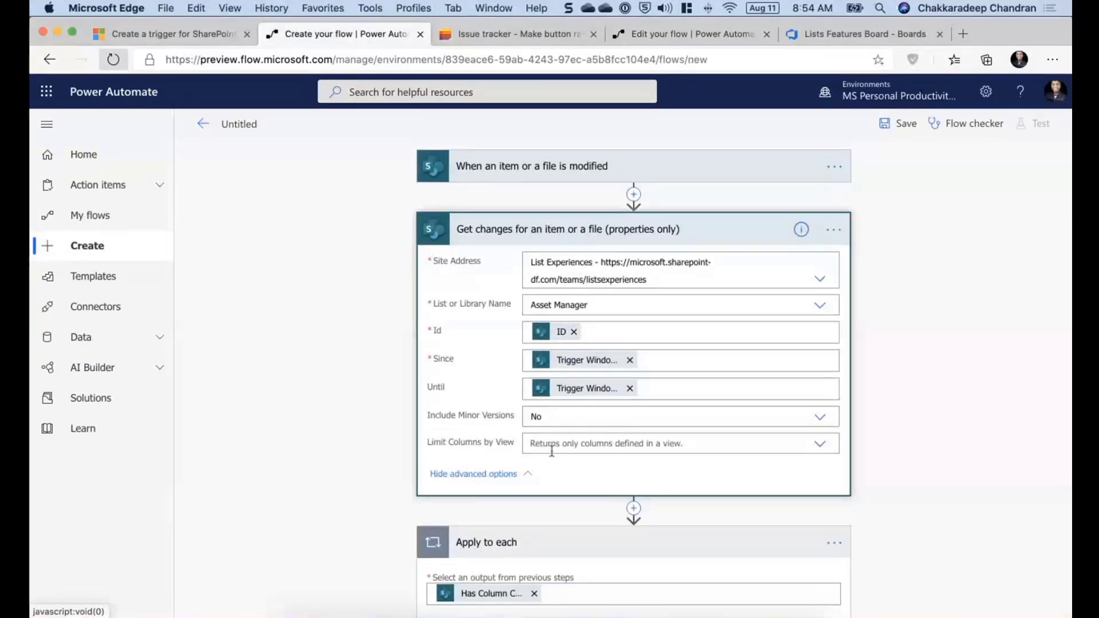
pyautogui.click(821, 446)
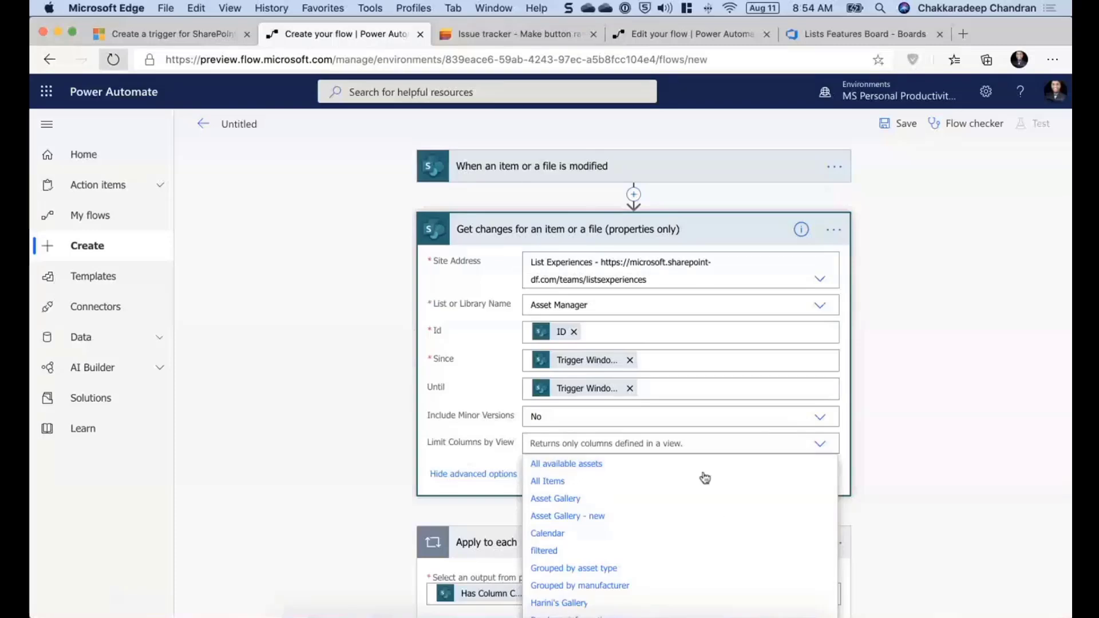
pyautogui.scroll(-1, 667, 549)
pyautogui.scroll(-4, 667, 548)
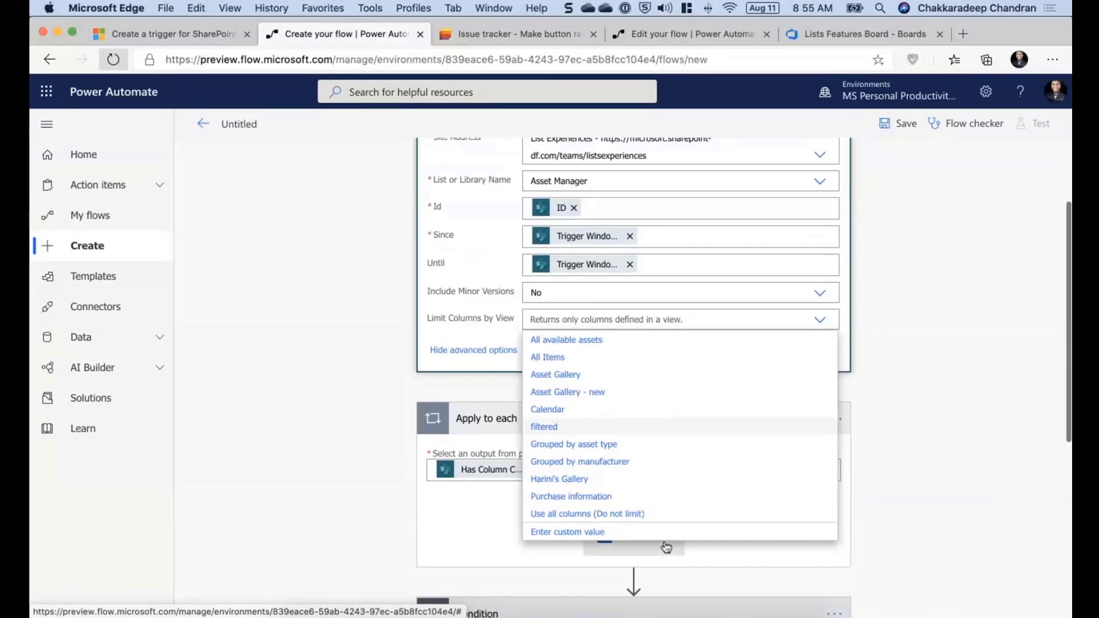
pyautogui.click(678, 440)
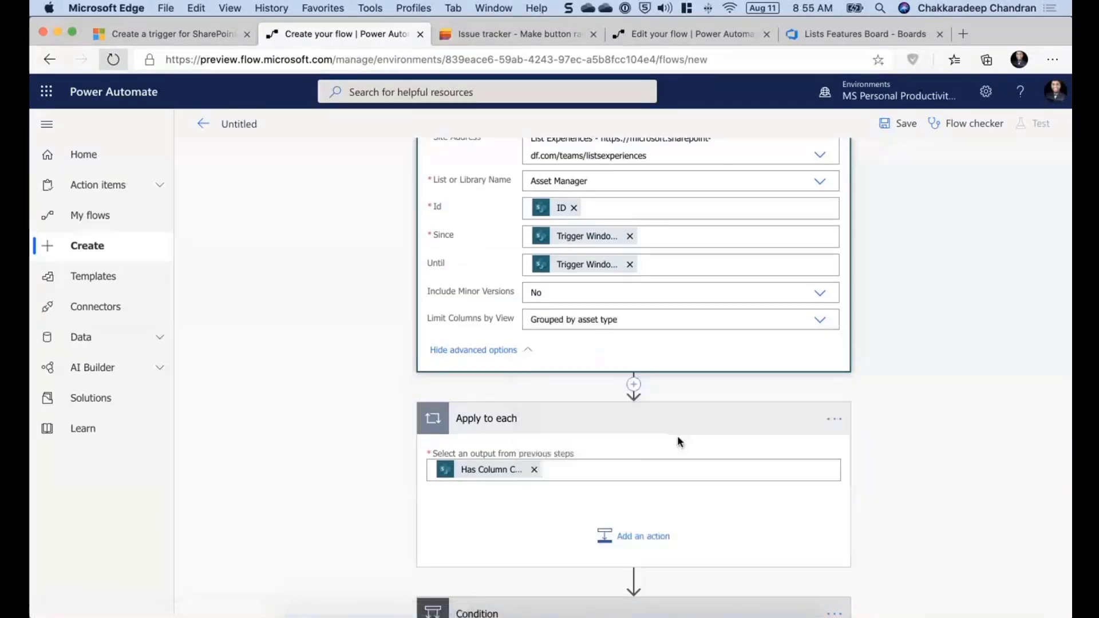
pyautogui.click(820, 320)
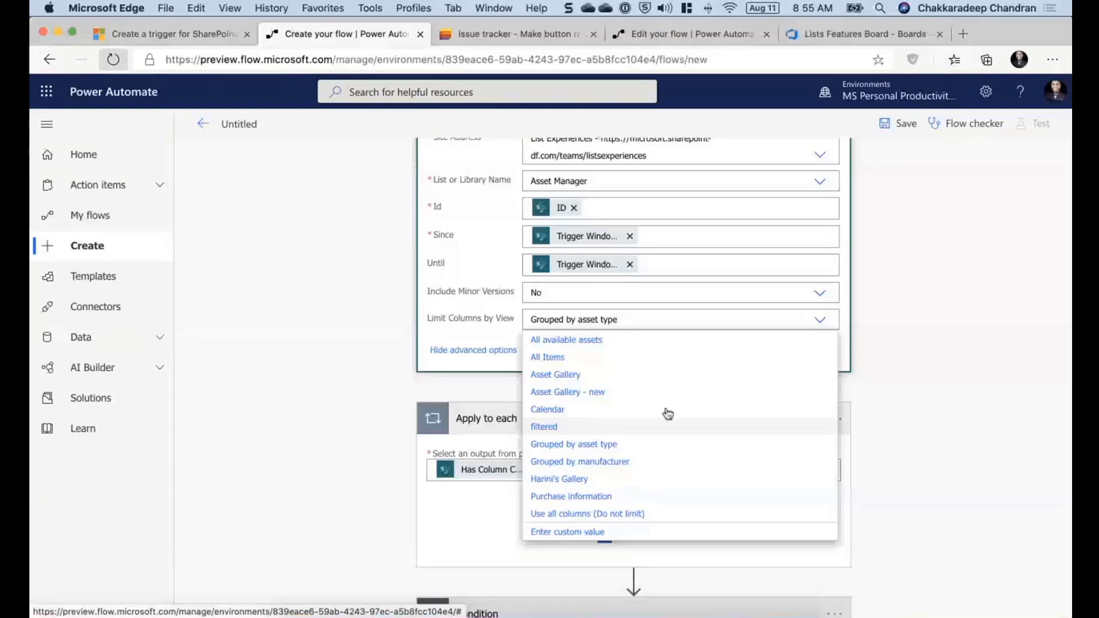
pyautogui.click(984, 332)
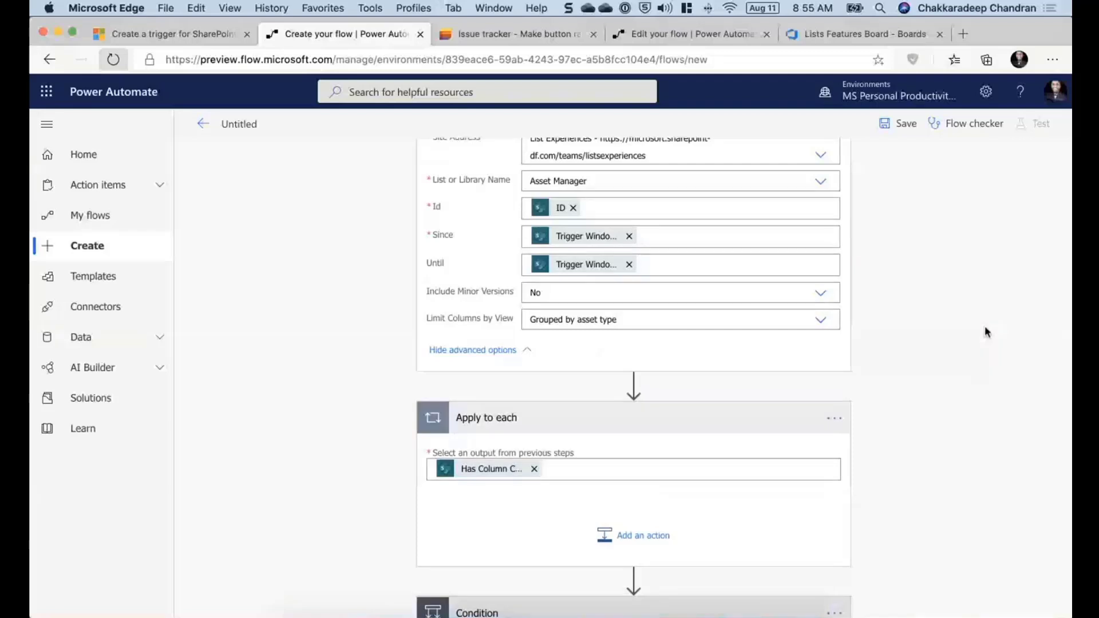